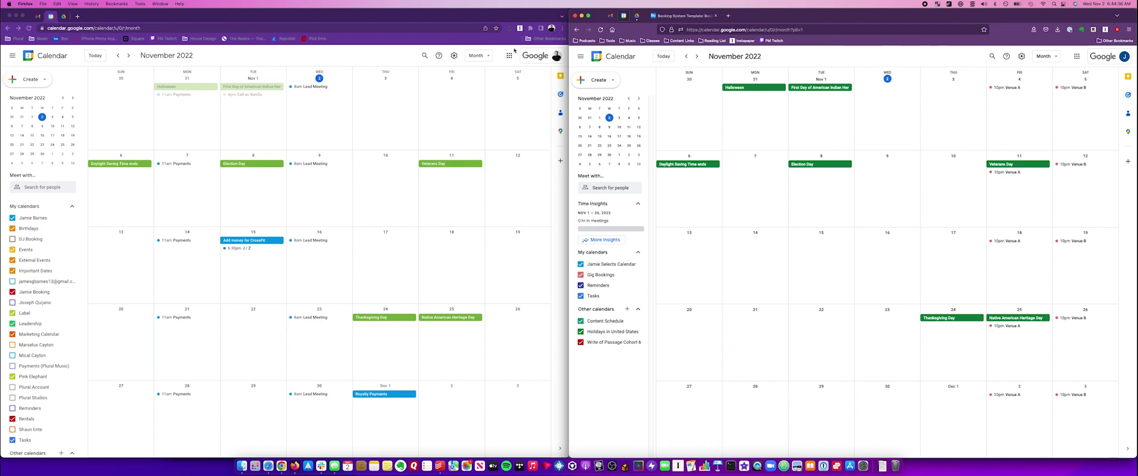
# Switch from Google Calendar to the Booking System Template base in Airtable.
pyautogui.click(683, 16)
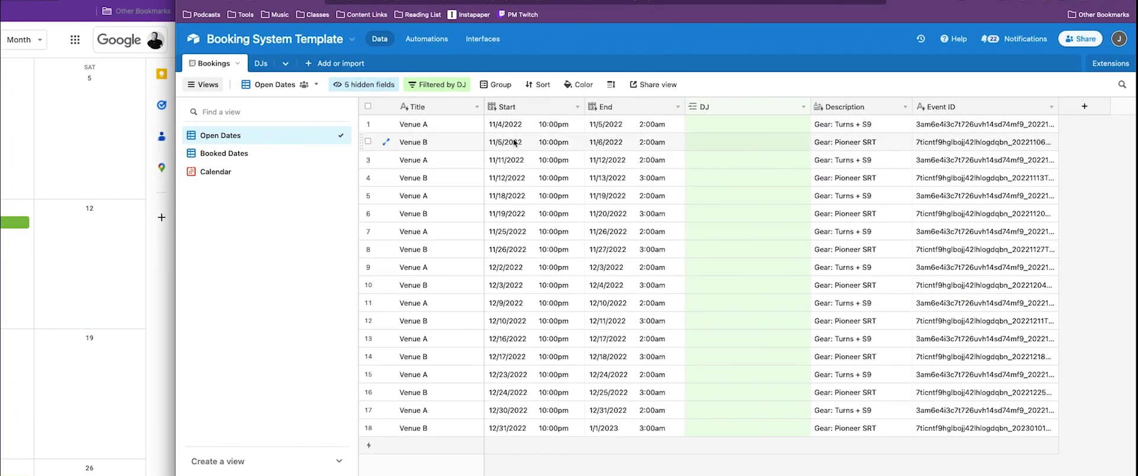
# Assign DJ 1 to the Nov 4 Venue A and Nov 5 Venue B dates, then view Booked Dates.
pyautogui.click(714, 126)
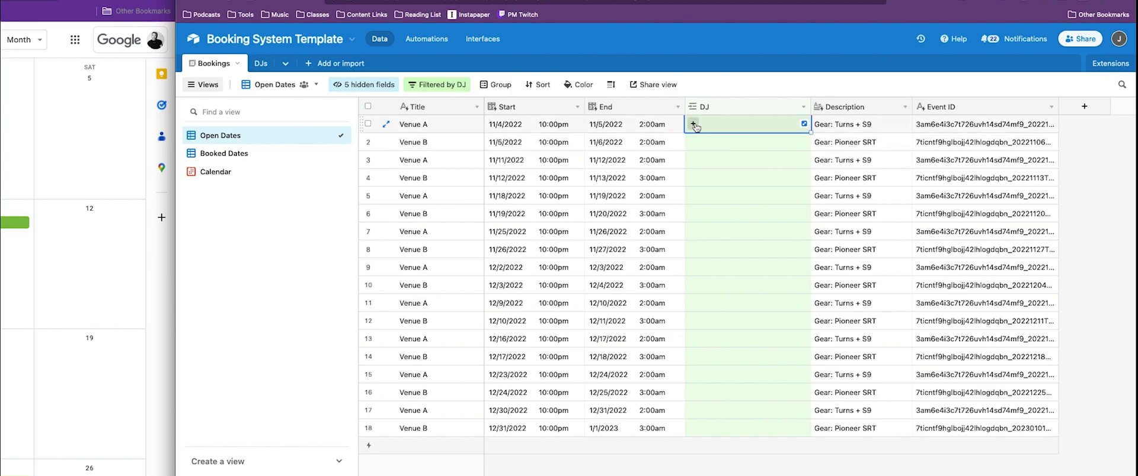
pyautogui.click(693, 124)
pyautogui.click(604, 84)
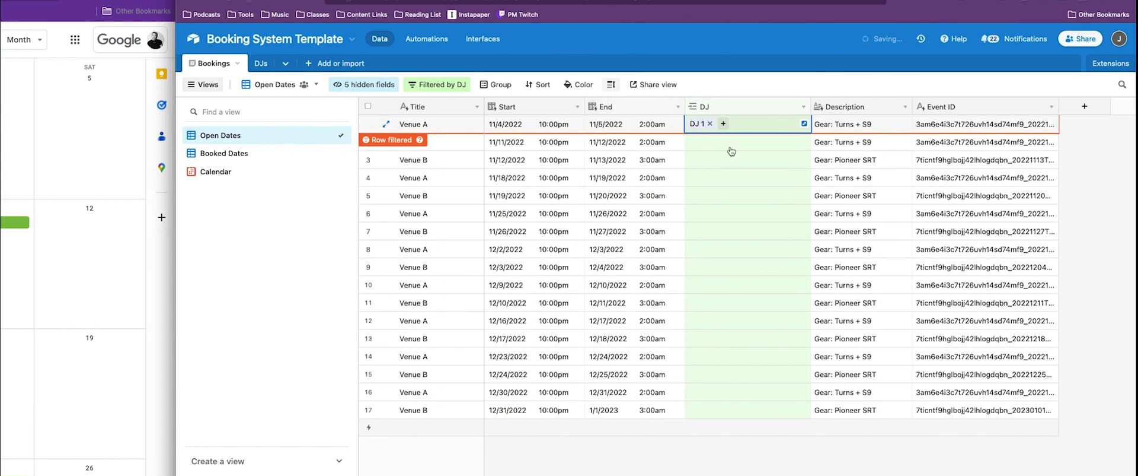
pyautogui.click(708, 127)
pyautogui.click(693, 124)
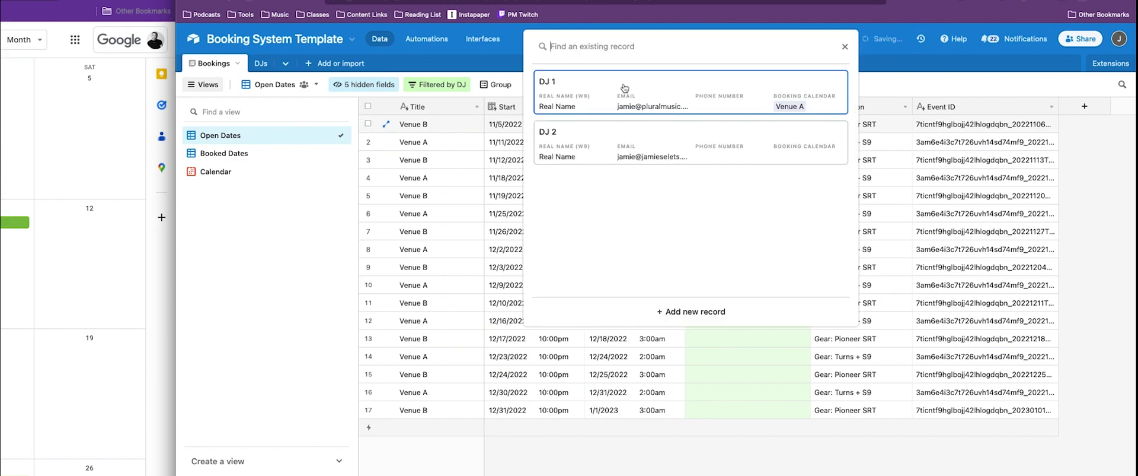
pyautogui.click(625, 88)
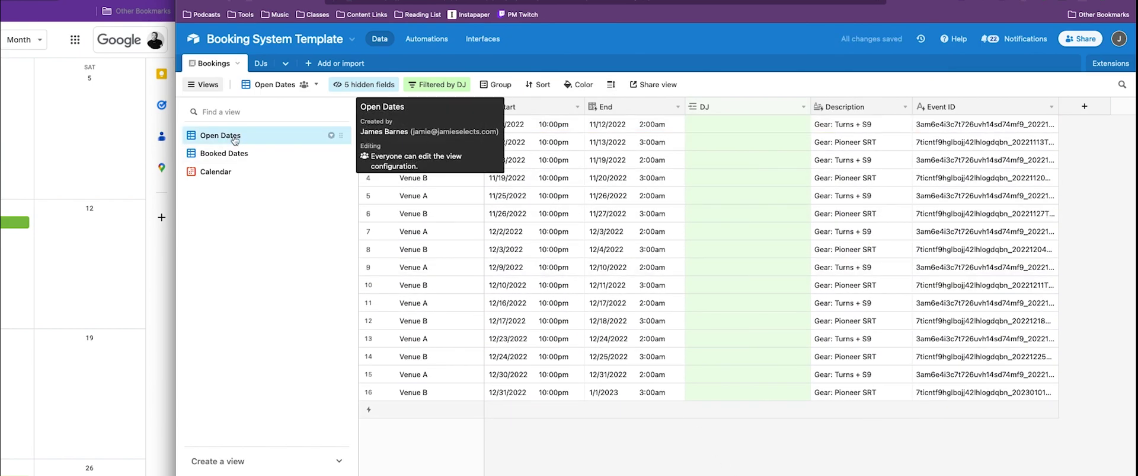
pyautogui.click(270, 158)
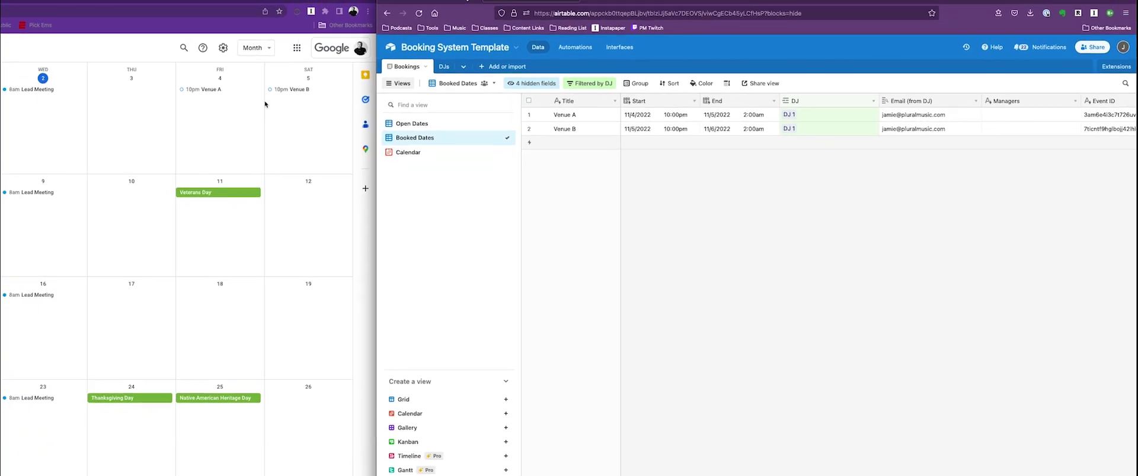
# Review the Nov 4 Venue A event's title and 'Gear: Turns + S9' description, then return to Google Calendar.
pyautogui.click(205, 89)
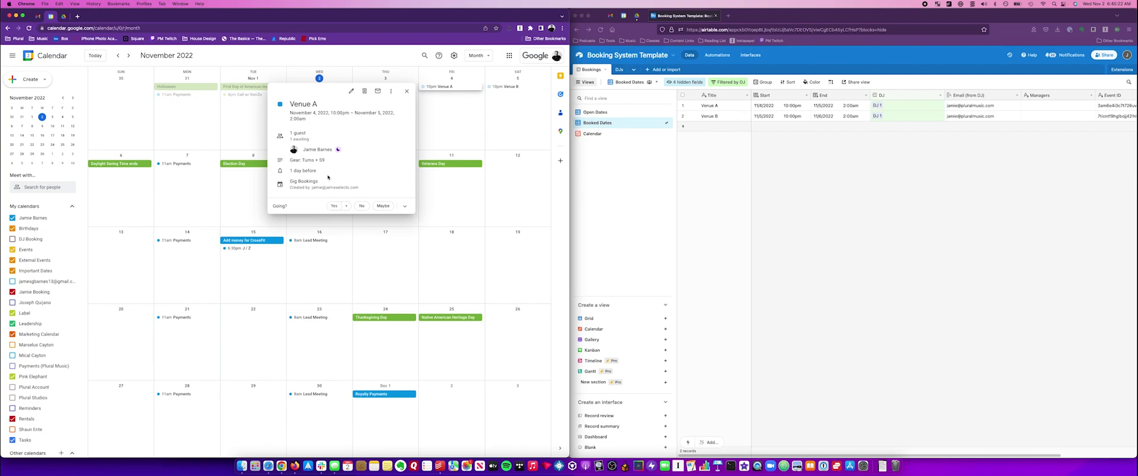
pyautogui.tripleClick(302, 103)
pyautogui.moveTo(291, 160); pyautogui.dragTo(348, 163)
pyautogui.click(723, 197)
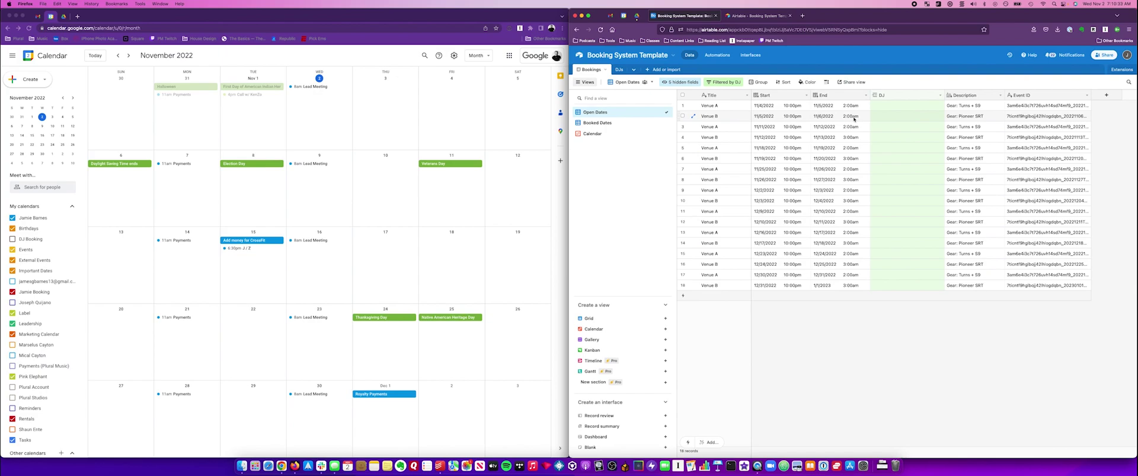
pyautogui.click(626, 16)
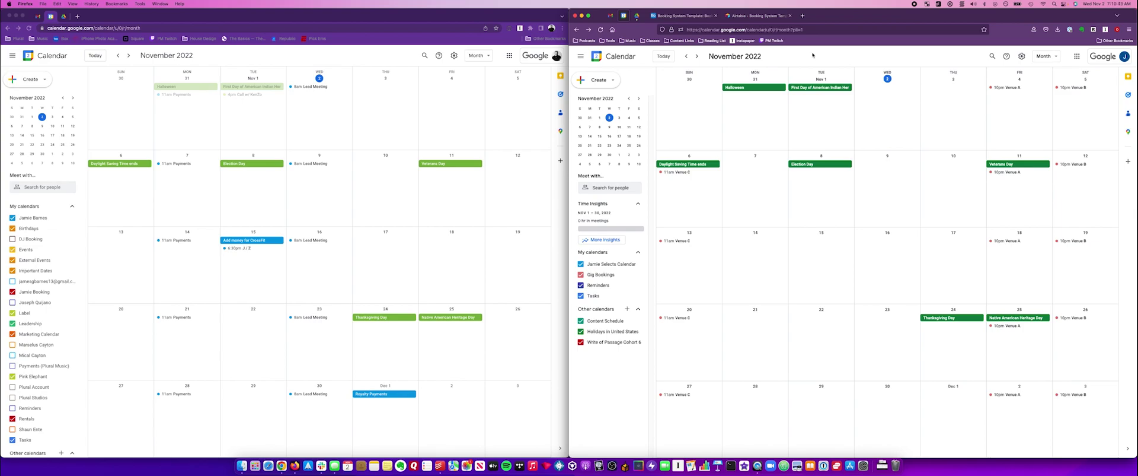
pyautogui.click(627, 309)
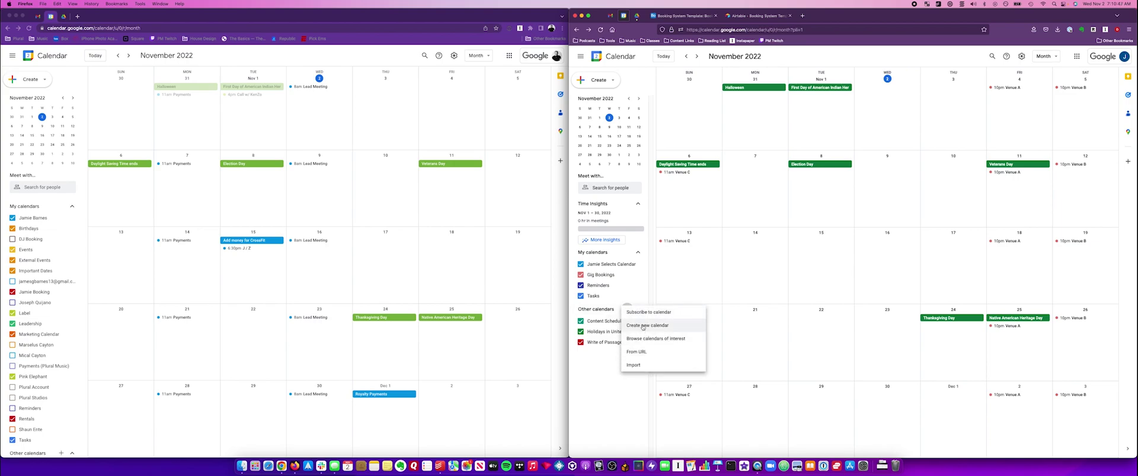
pyautogui.click(682, 325)
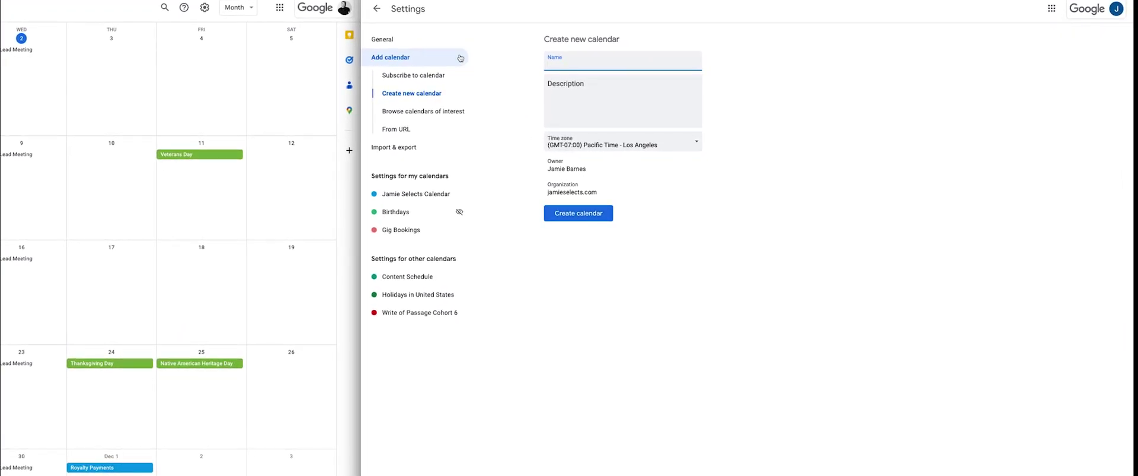
pyautogui.click(376, 10)
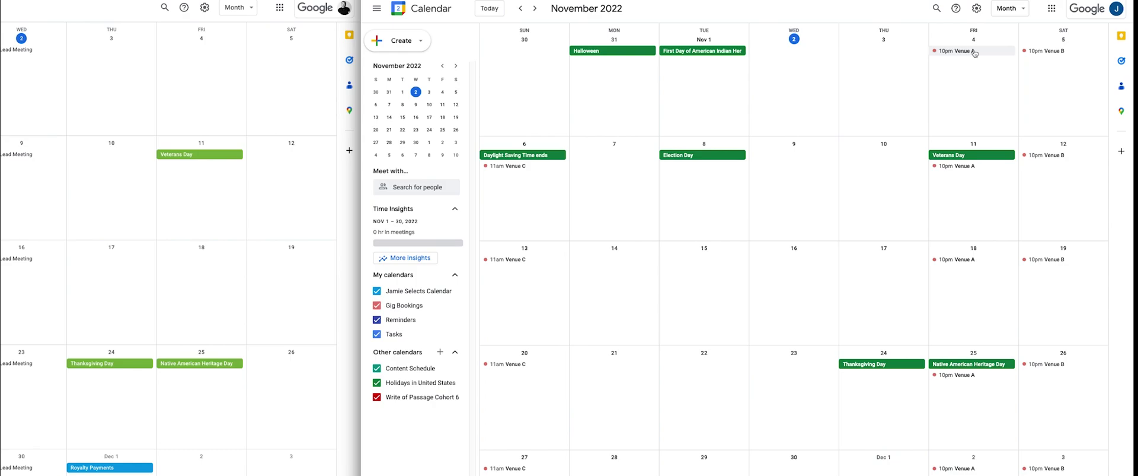
# Delete the Venue C Sunday series from Nov 6 onward and begin a new Nov 6 event.
pyautogui.click(513, 167)
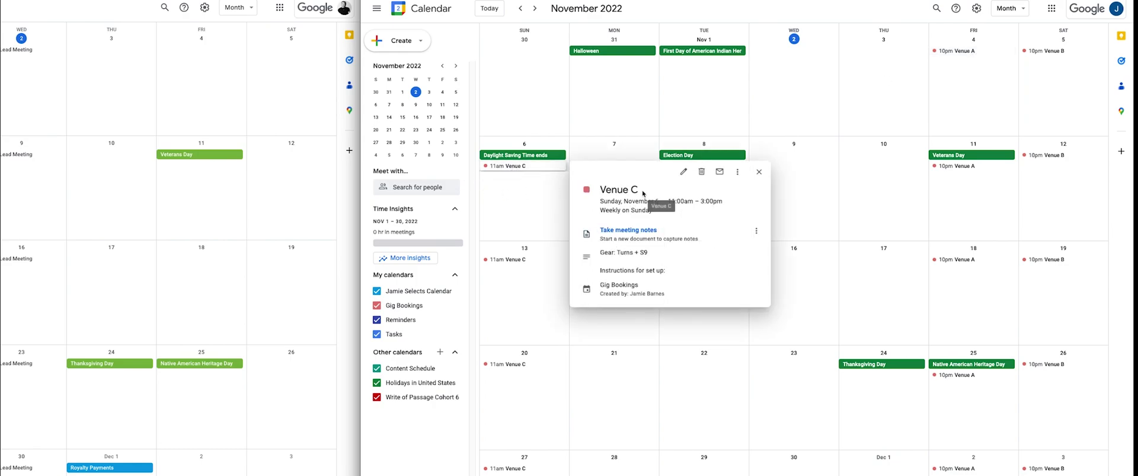
pyautogui.click(701, 172)
pyautogui.click(690, 270)
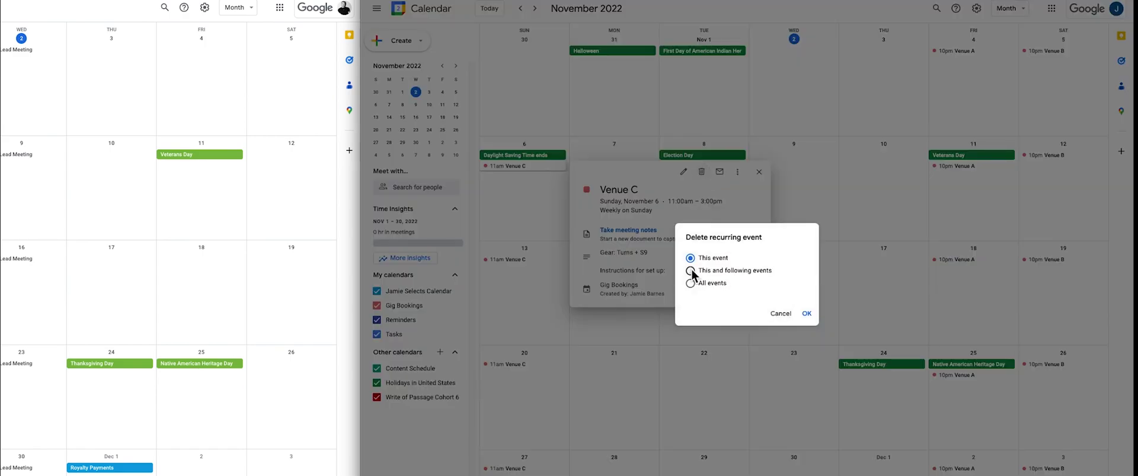
pyautogui.click(807, 313)
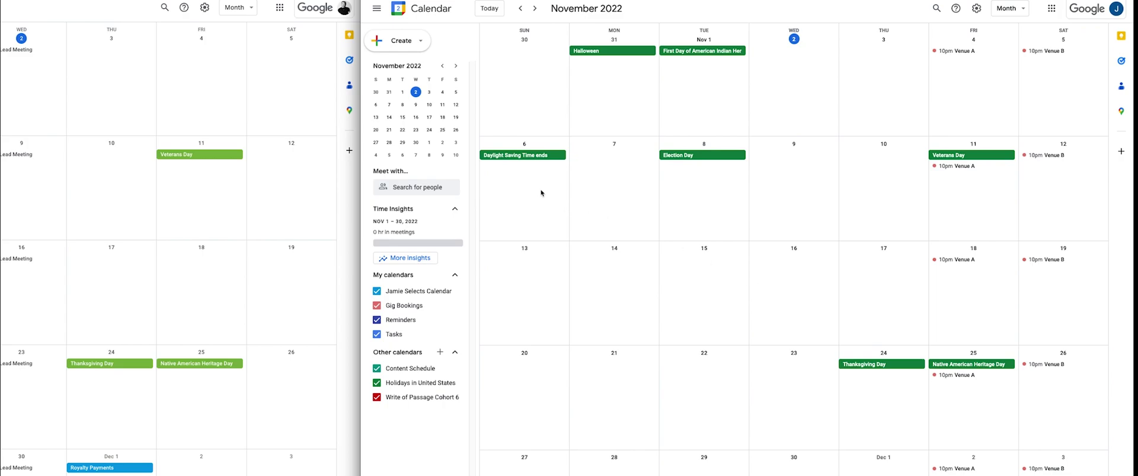
pyautogui.click(541, 193)
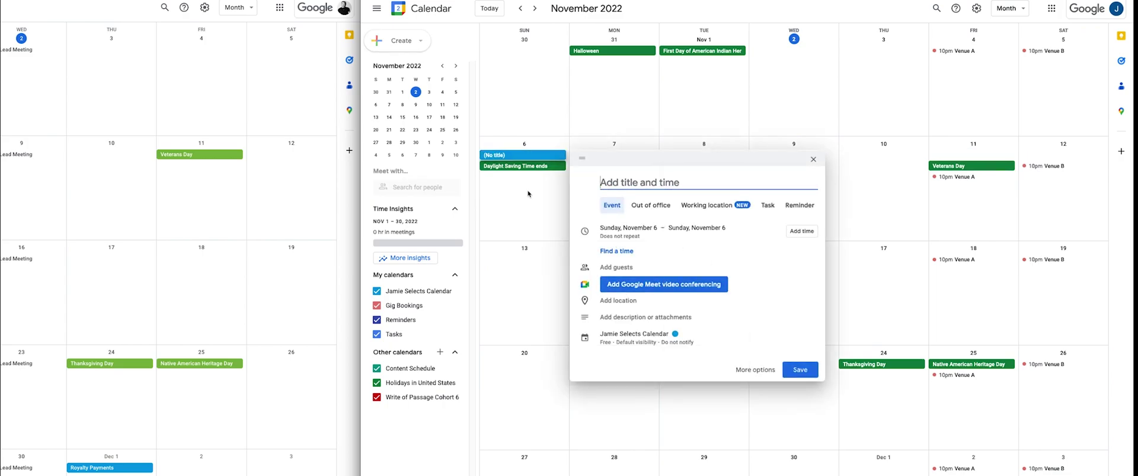
# Title the event 'Venue C', running 11am–3pm and repeating weekly on Sunday.
pyautogui.write('Venue C')
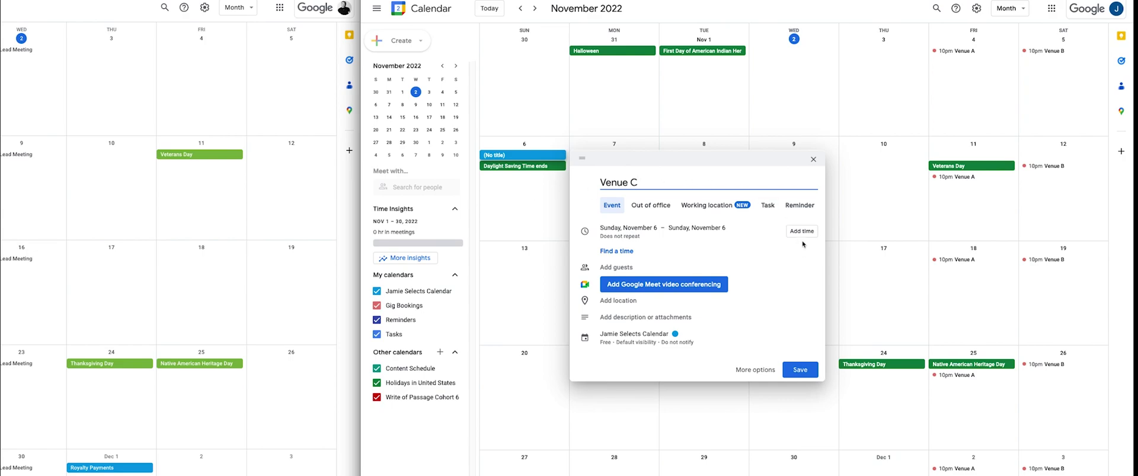
pyautogui.click(802, 231)
pyautogui.click(676, 227)
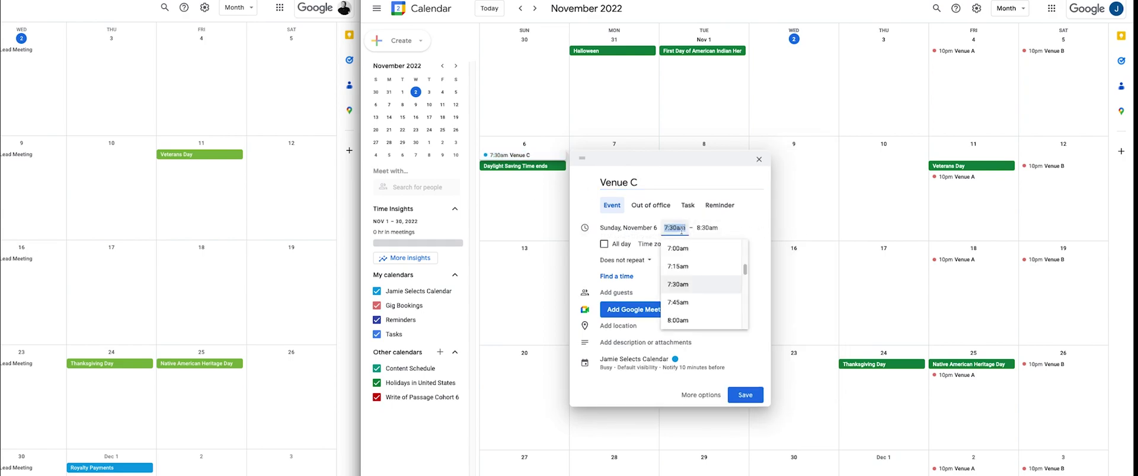
pyautogui.write('11')
pyautogui.press('Tab')
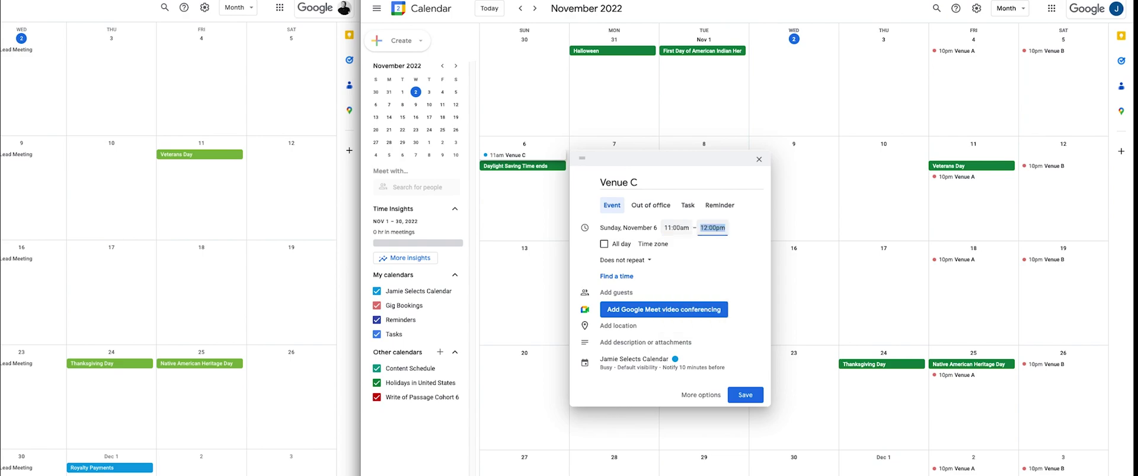
pyautogui.write('3pm')
pyautogui.press('Return')
pyautogui.click(630, 262)
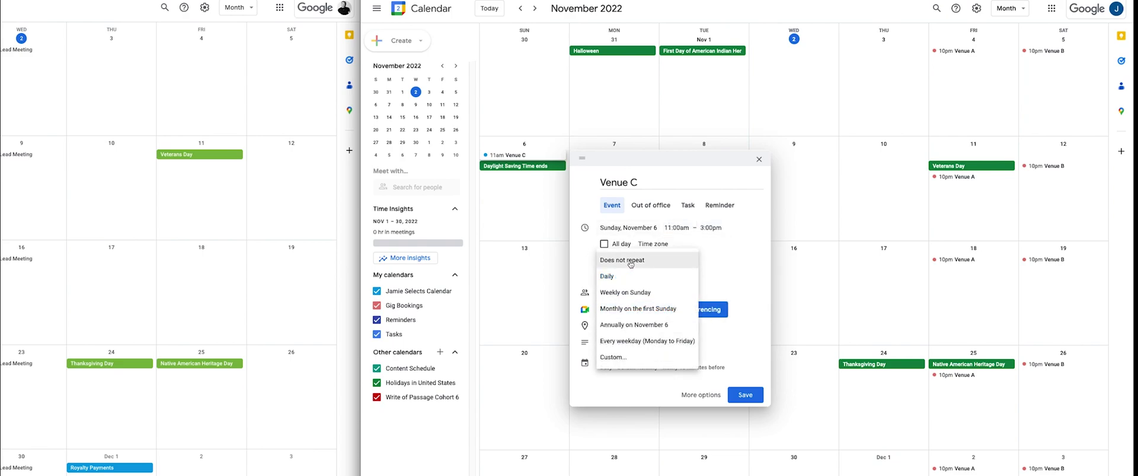
pyautogui.click(643, 293)
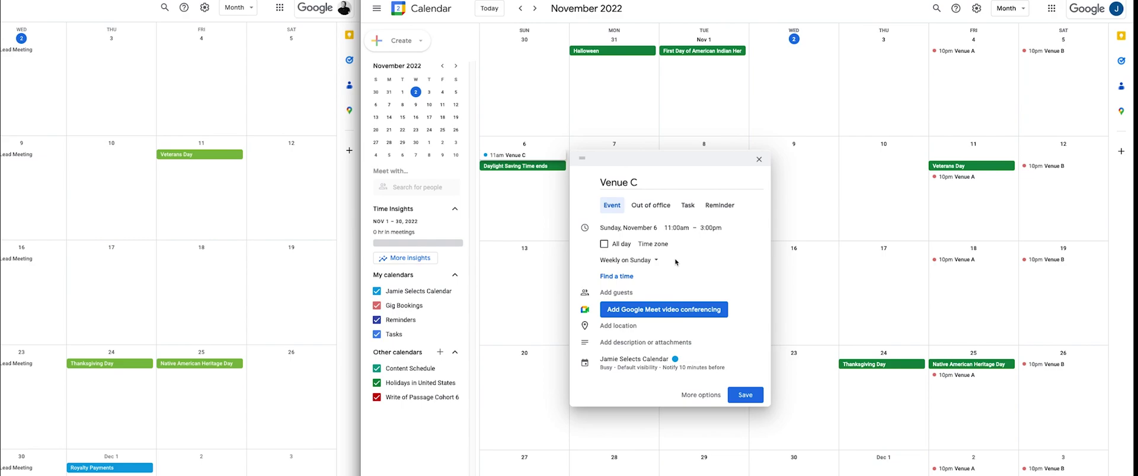
# Set location Thrusters Lounge, description 'Gear: Turns + S9', calendar Gig Bookings, and save.
pyautogui.click(626, 325)
pyautogui.write('thrust')
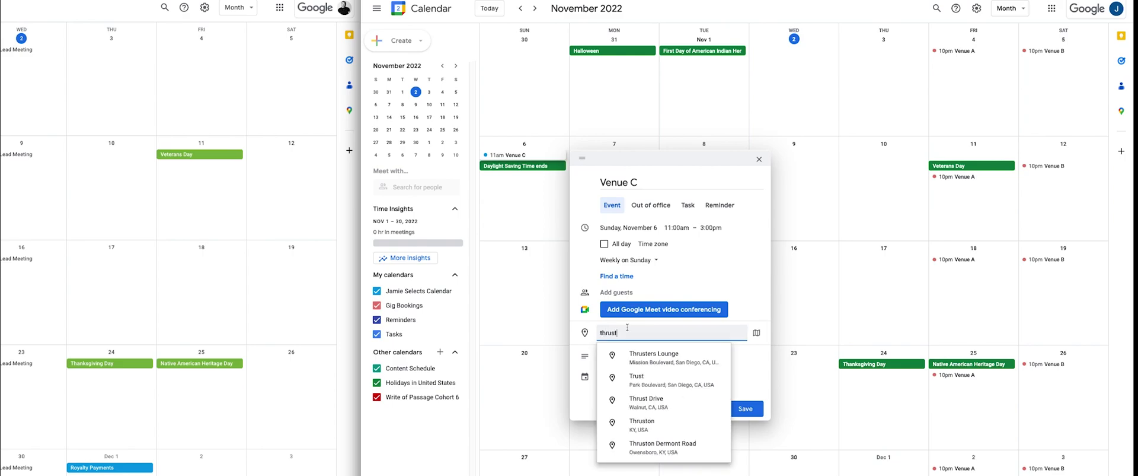
pyautogui.click(655, 360)
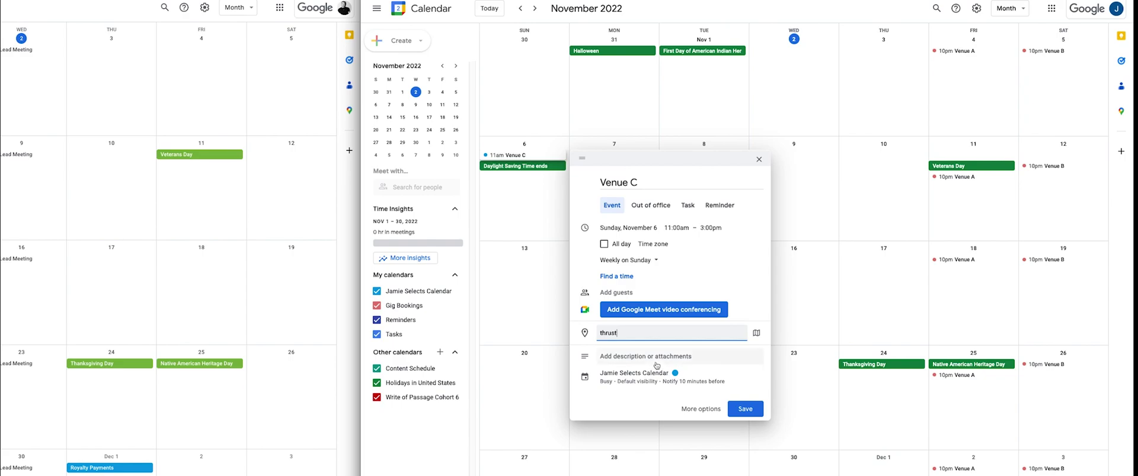
pyautogui.click(651, 357)
pyautogui.click(636, 366)
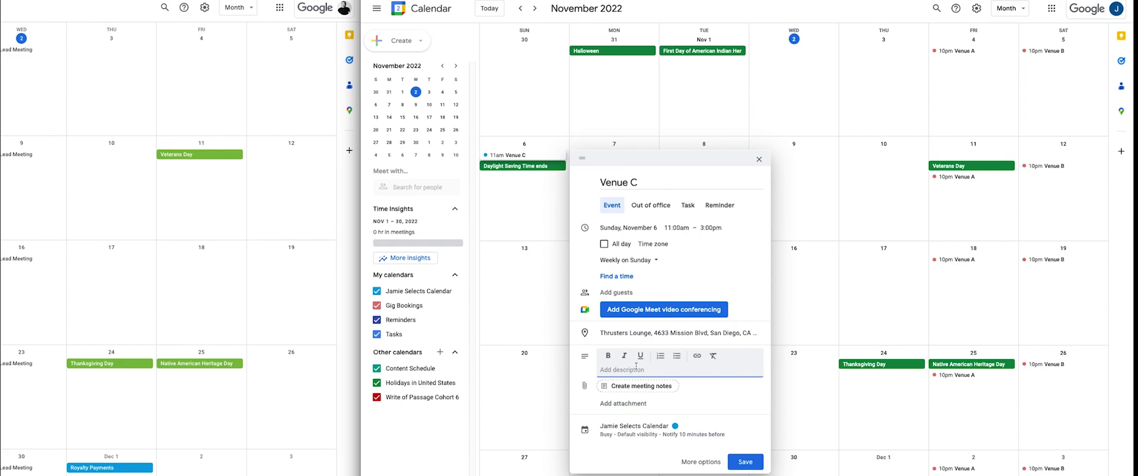
pyautogui.write('Gear: Turns + S9')
pyautogui.press('Return')
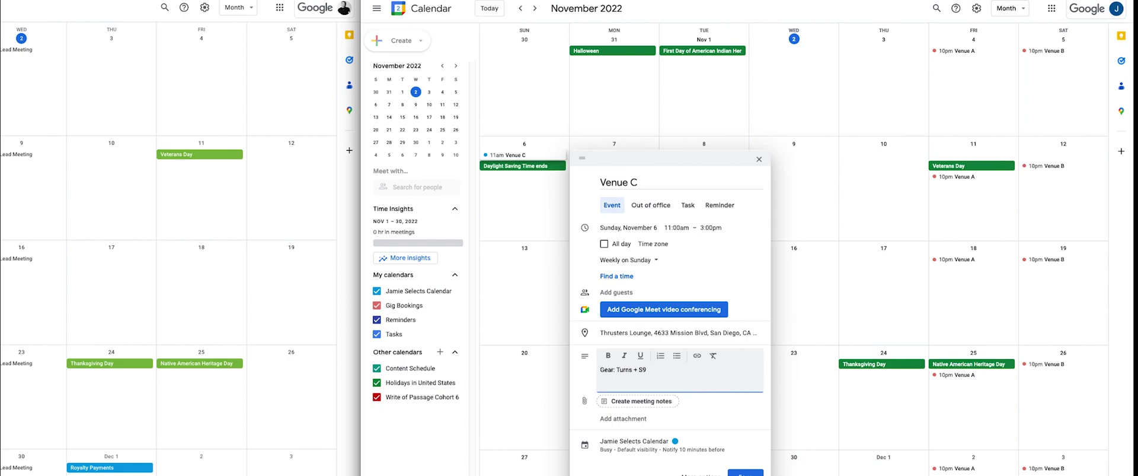
pyautogui.click(626, 445)
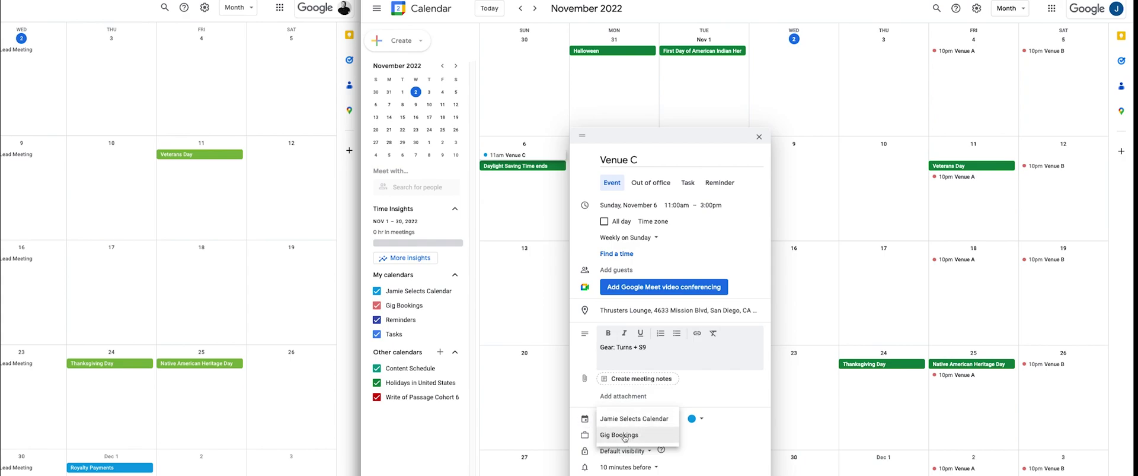
pyautogui.click(619, 435)
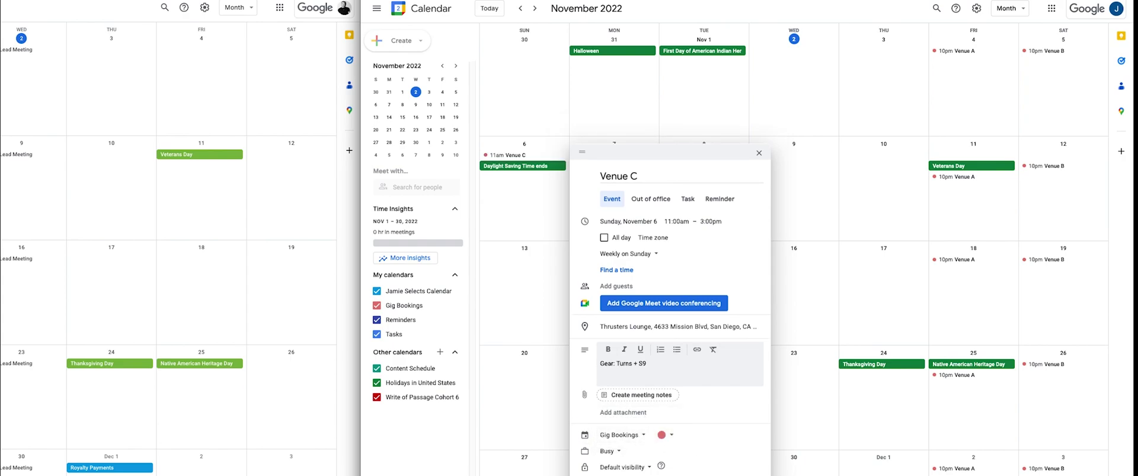
pyautogui.hotkey('ctrl', 's')
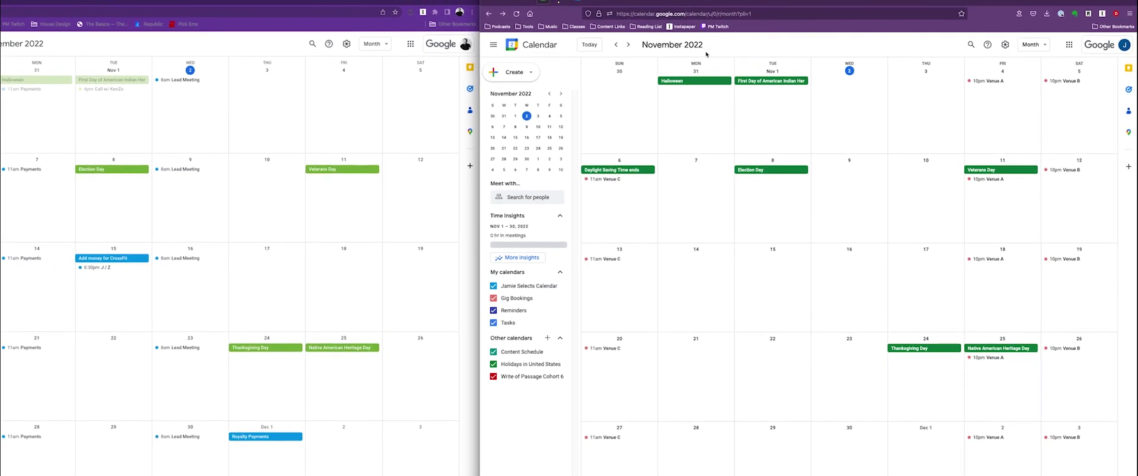
# Copy the shared Booking System Template base into your workspace and open the new copy.
pyautogui.click(634, 3)
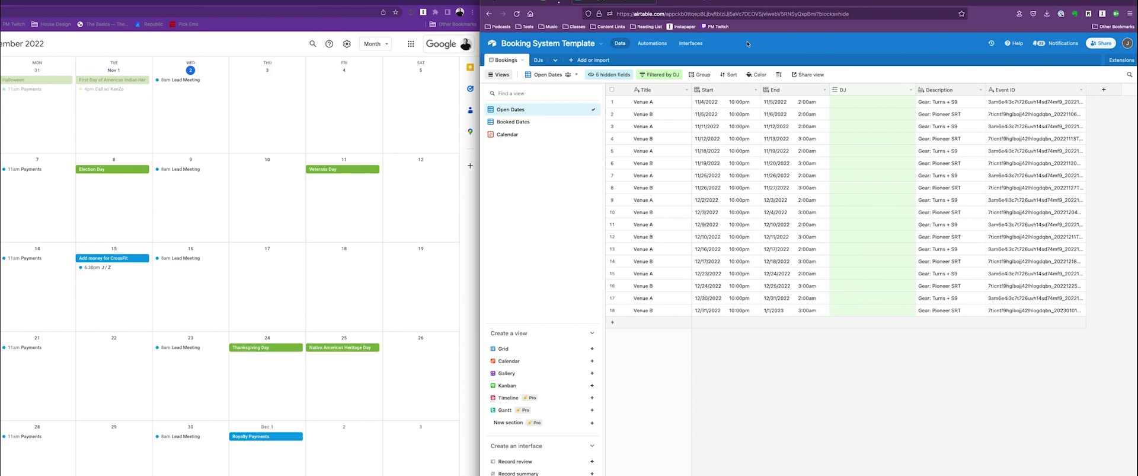
pyautogui.click(698, 5)
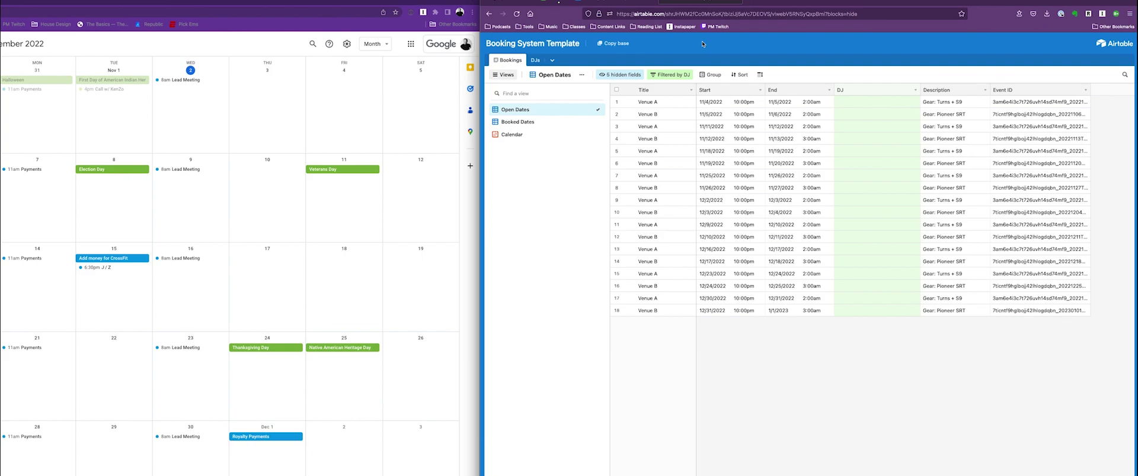
pyautogui.click(616, 45)
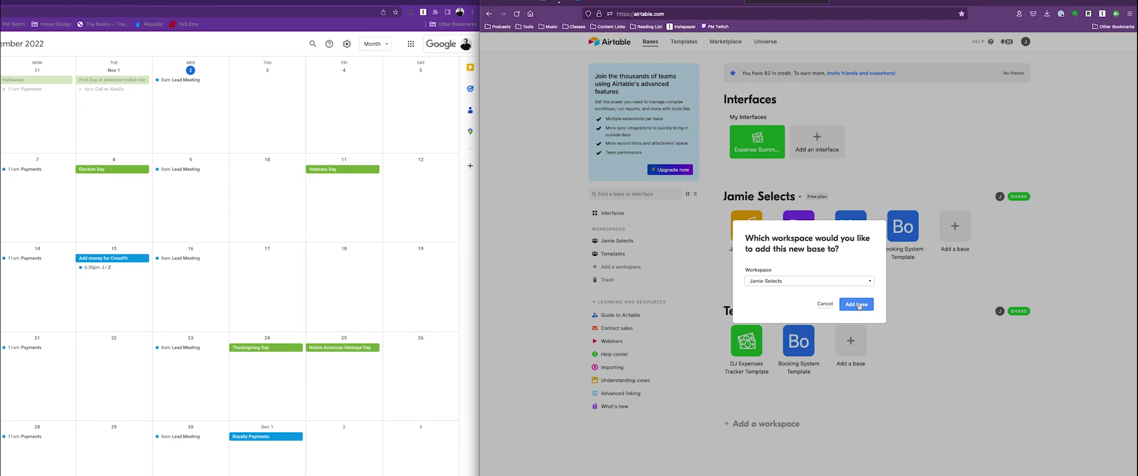
pyautogui.click(858, 305)
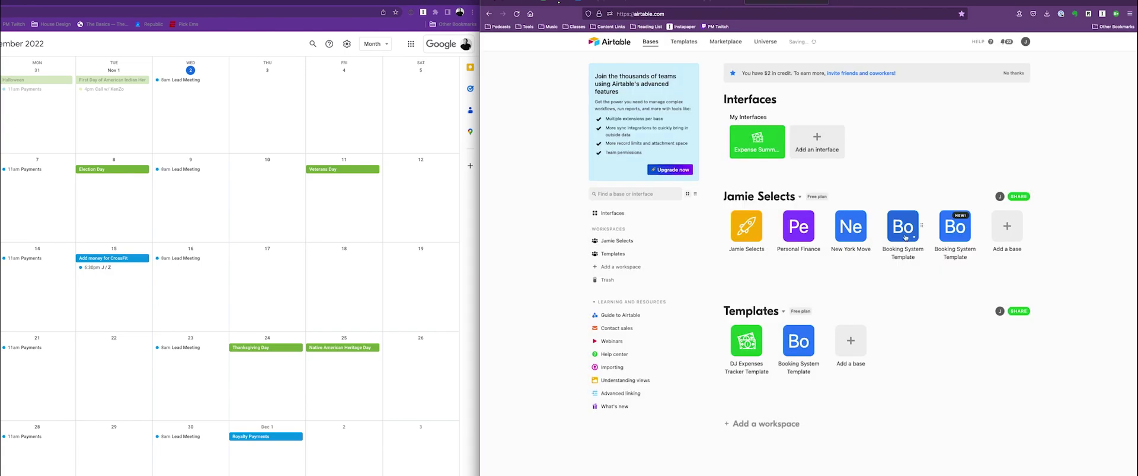
pyautogui.click(961, 230)
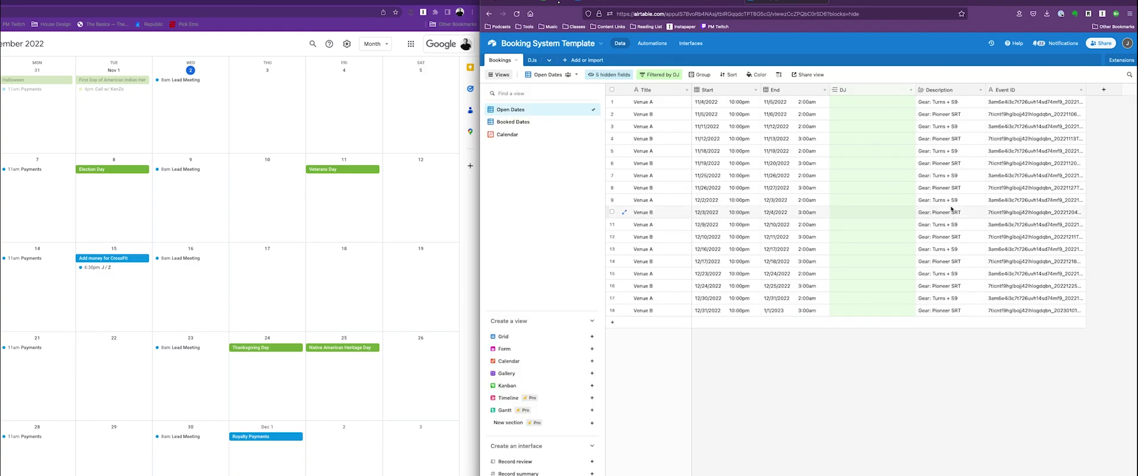
pyautogui.click(621, 3)
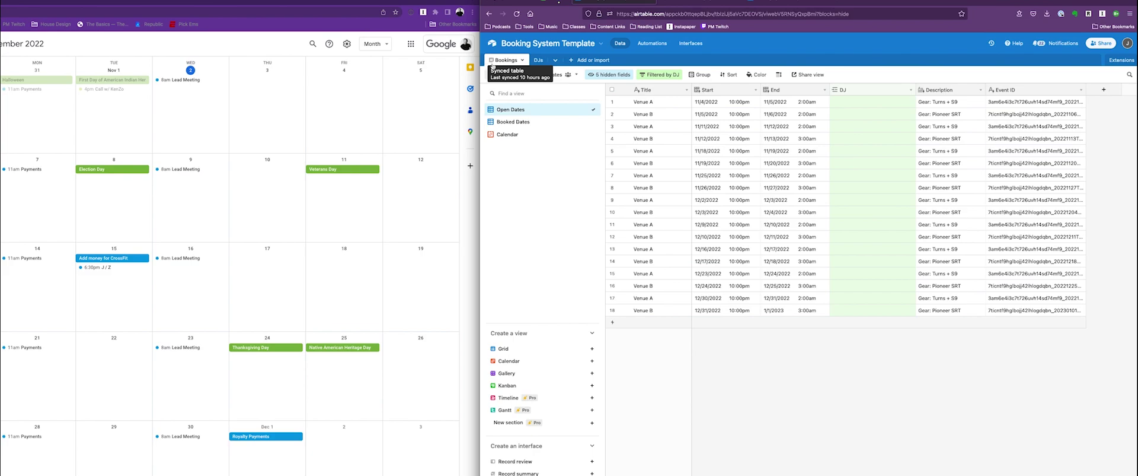
pyautogui.click(782, 1)
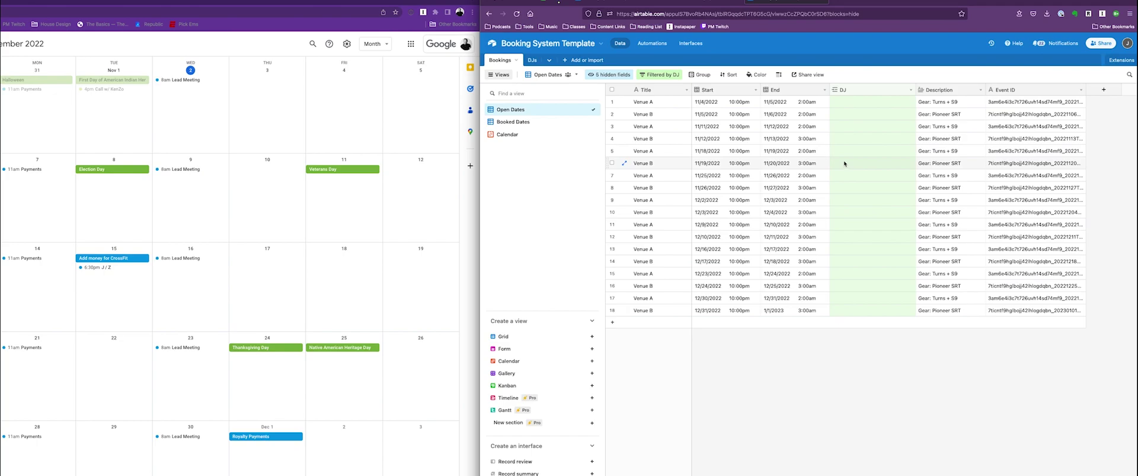
# Start a Google Calendar sync of Gig Bookings covering 11/2/2022 to 7/31/2023.
pyautogui.click(583, 59)
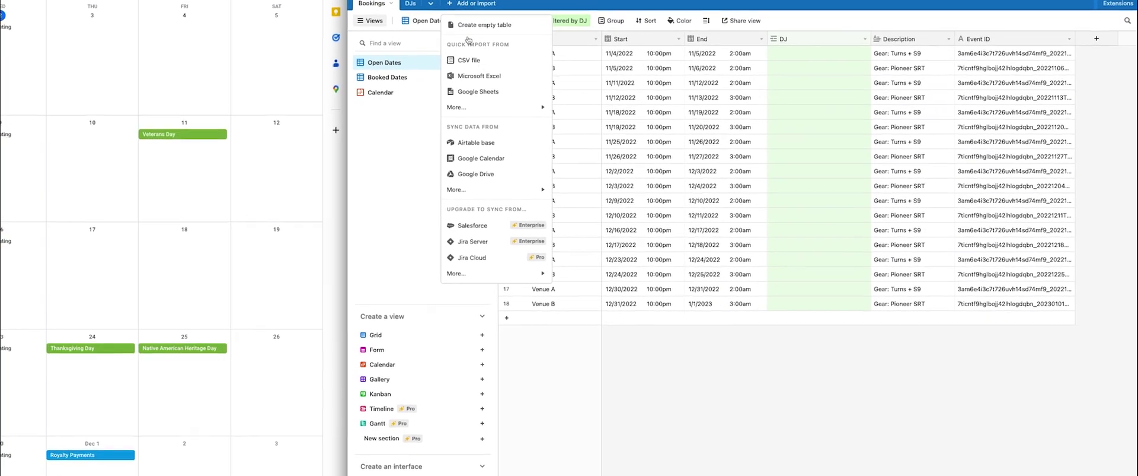
pyautogui.click(477, 157)
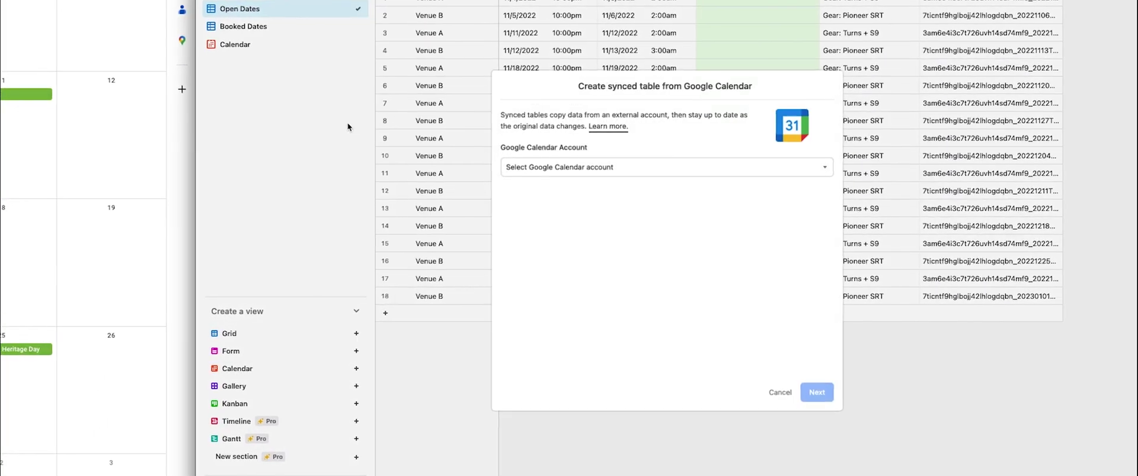
pyautogui.click(603, 167)
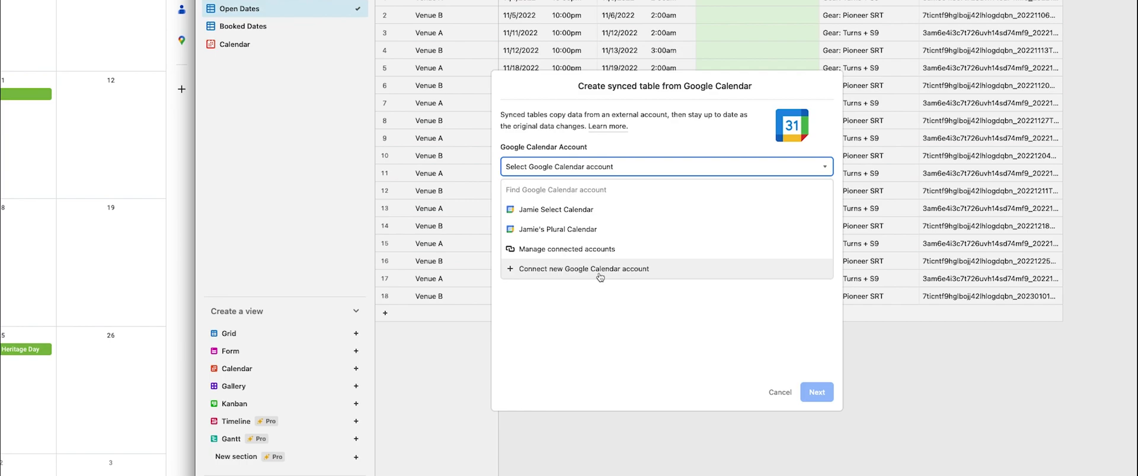
pyautogui.click(561, 210)
pyautogui.click(581, 211)
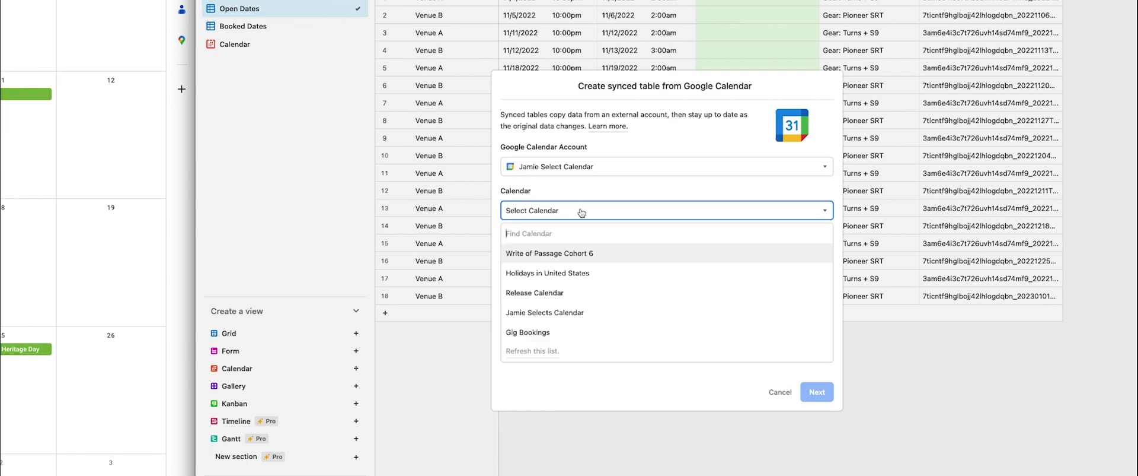
pyautogui.doubleClick(561, 332)
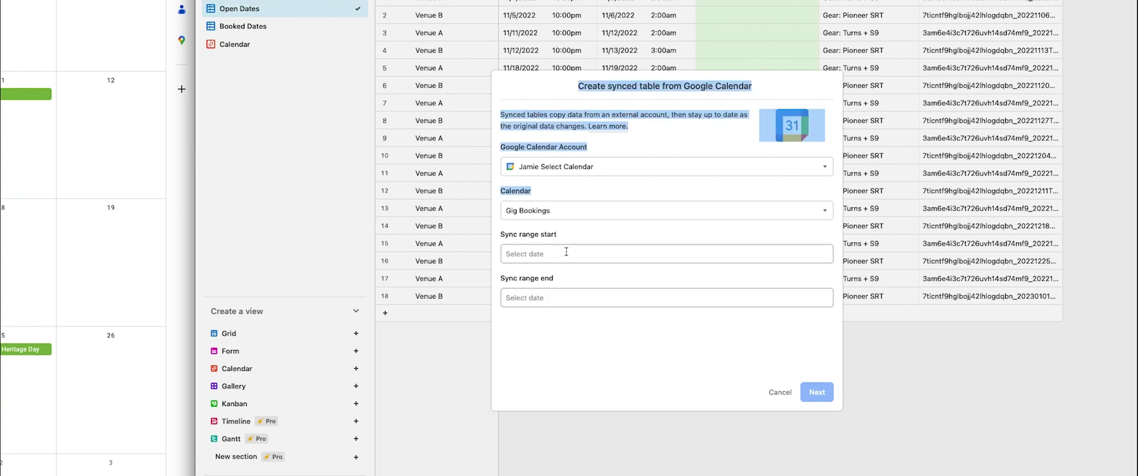
pyautogui.click(567, 251)
pyautogui.click(566, 306)
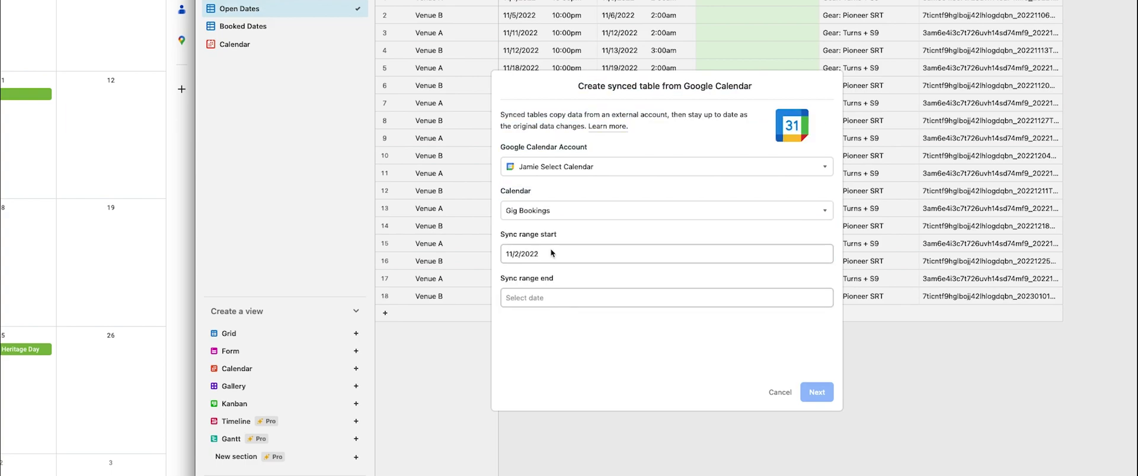
pyautogui.click(530, 298)
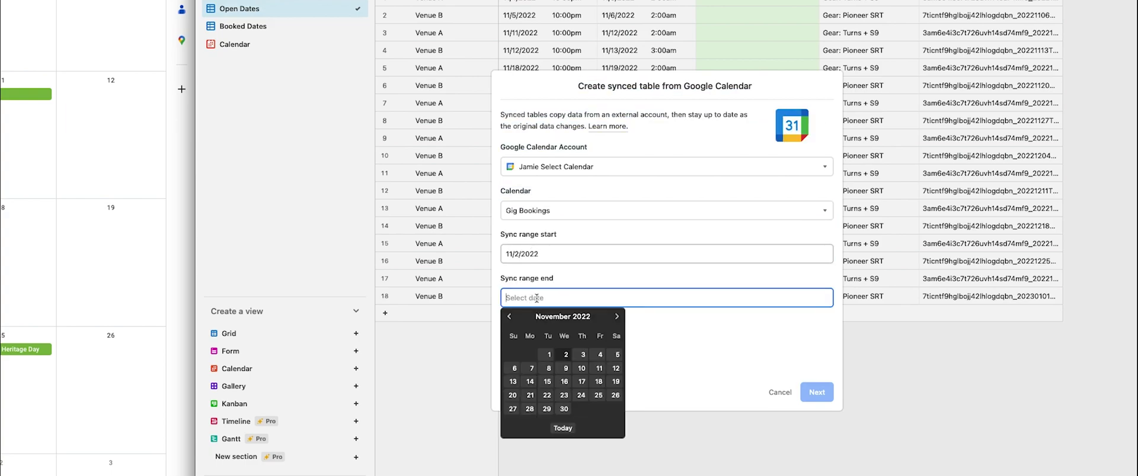
pyautogui.click(617, 316)
pyautogui.click(617, 316)
pyautogui.click(617, 316)
pyautogui.click(617, 316)
pyautogui.click(618, 316)
pyautogui.click(617, 316)
pyautogui.click(617, 316)
pyautogui.click(618, 316)
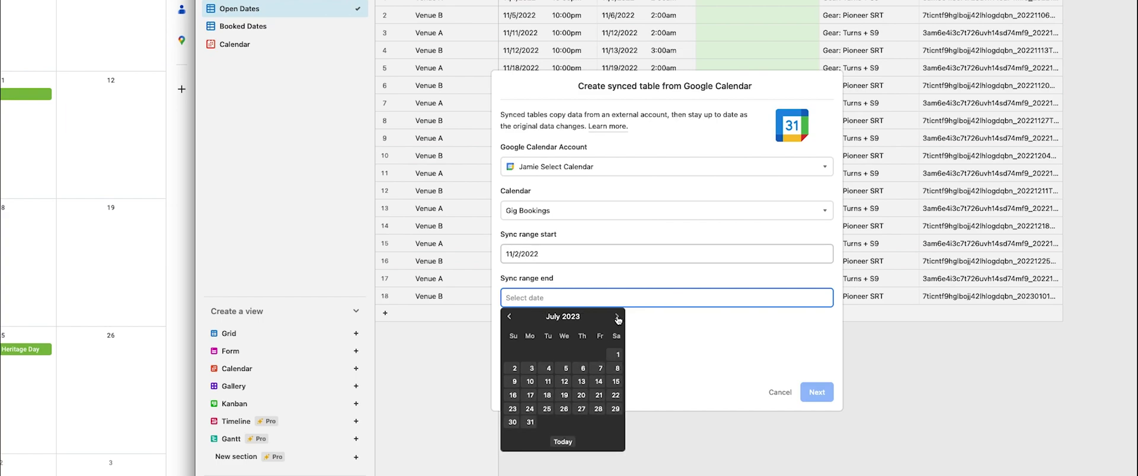
pyautogui.click(530, 421)
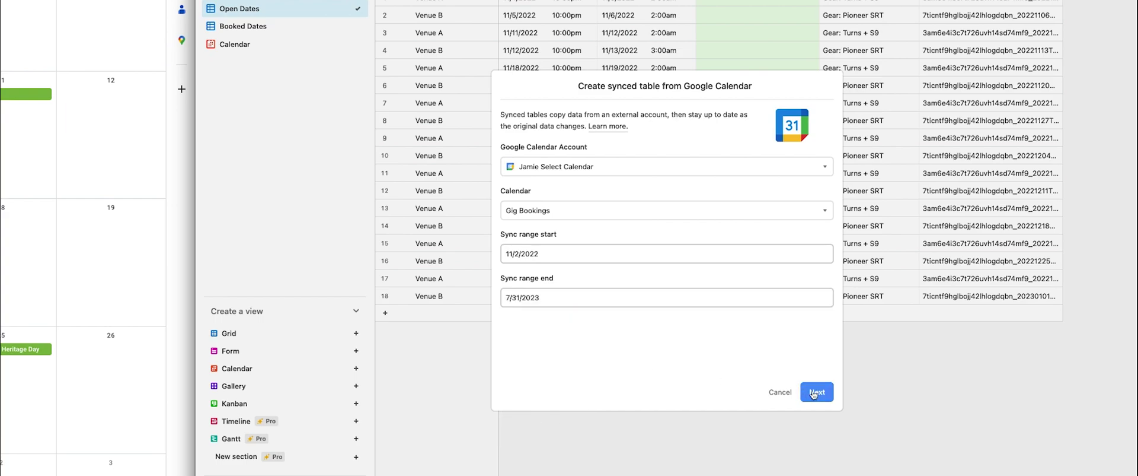
pyautogui.click(816, 394)
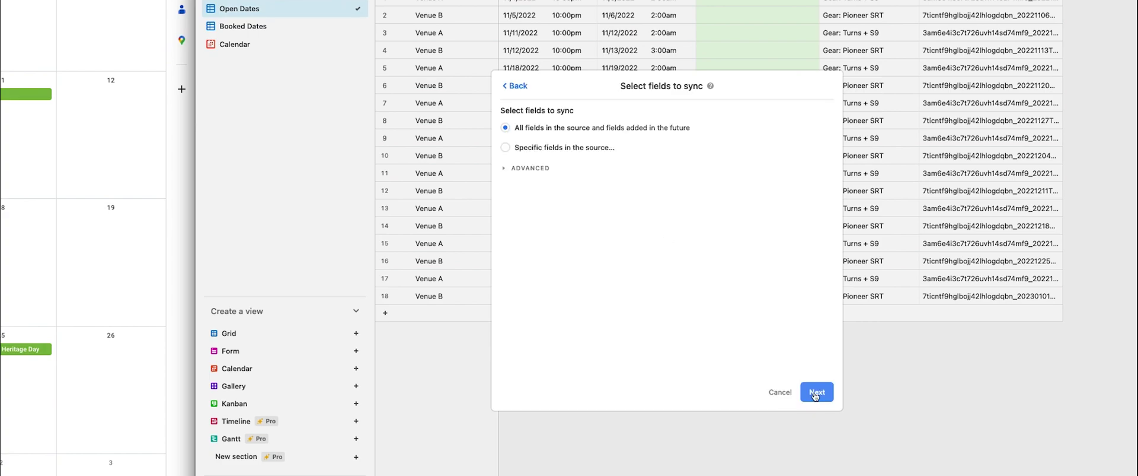
# Sync only specific fields, excluding All Day, Creator, Status, Created, Updated, Event Link and Hangouts Link.
pyautogui.click(506, 148)
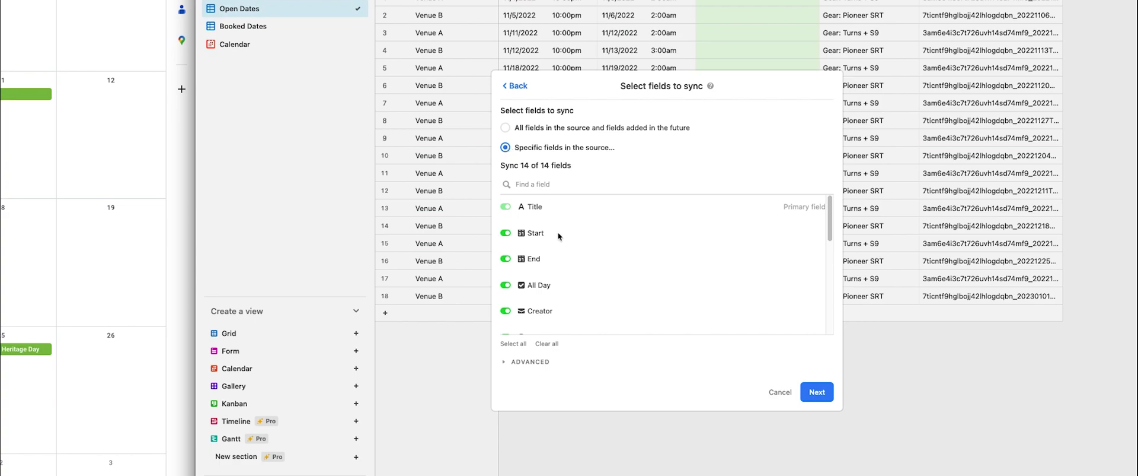
pyautogui.click(505, 286)
pyautogui.click(506, 311)
pyautogui.scroll(-3, 590, 262)
pyautogui.click(506, 249)
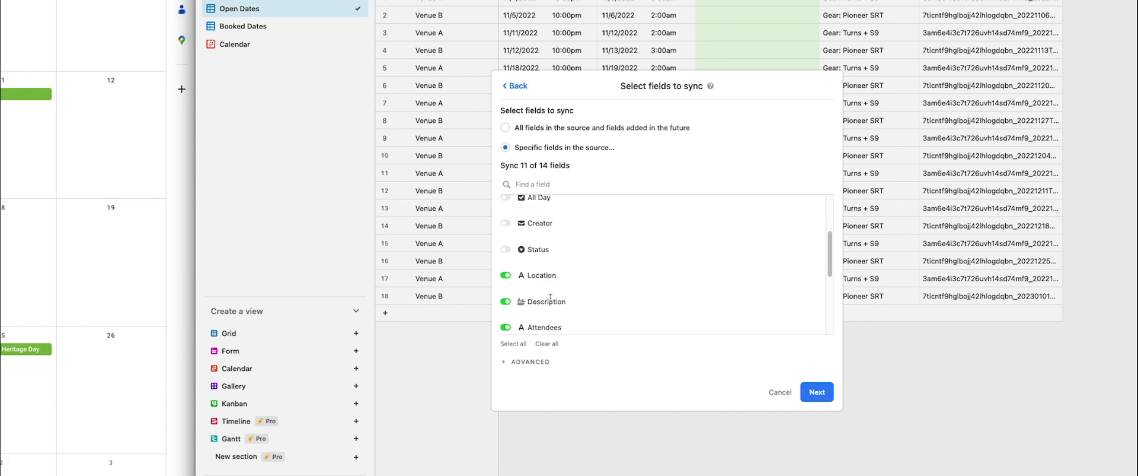
pyautogui.scroll(-2, 585, 260)
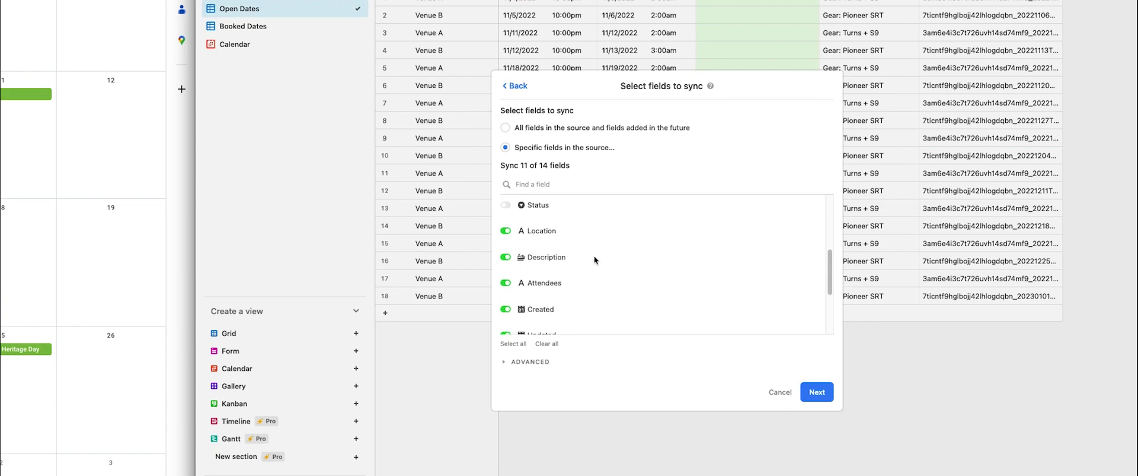
pyautogui.scroll(-1, 592, 261)
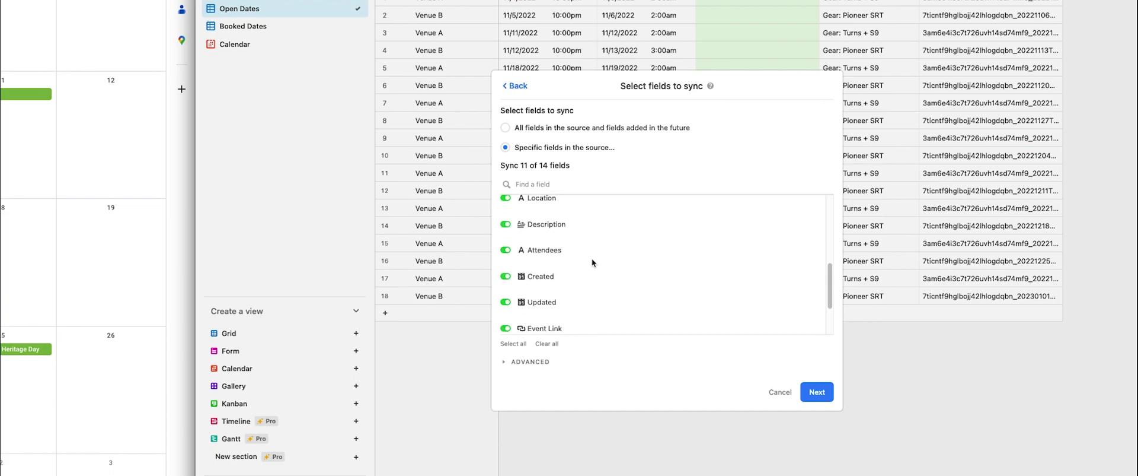
pyautogui.click(508, 267)
pyautogui.click(508, 291)
pyautogui.scroll(-2, 510, 285)
pyautogui.click(508, 274)
pyautogui.click(508, 301)
pyautogui.scroll(-1, 563, 302)
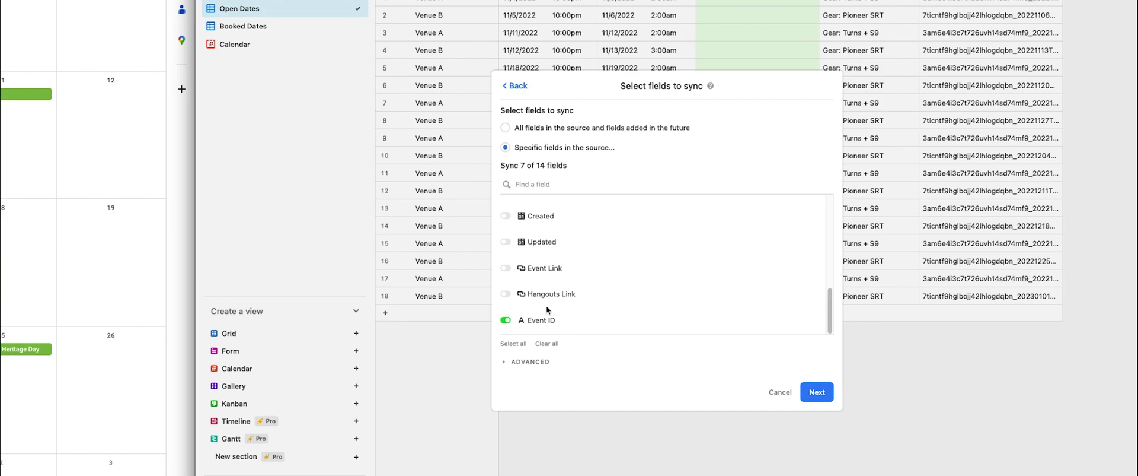
# Adjust the primary field setting and create the synced Gig Bookings table.
pyautogui.click(544, 362)
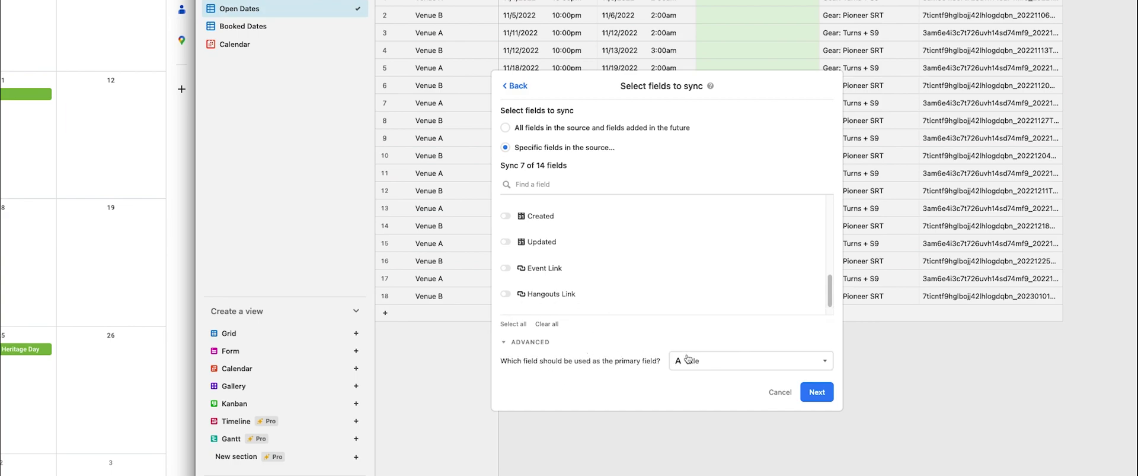
pyautogui.moveTo(548, 362); pyautogui.dragTo(663, 363)
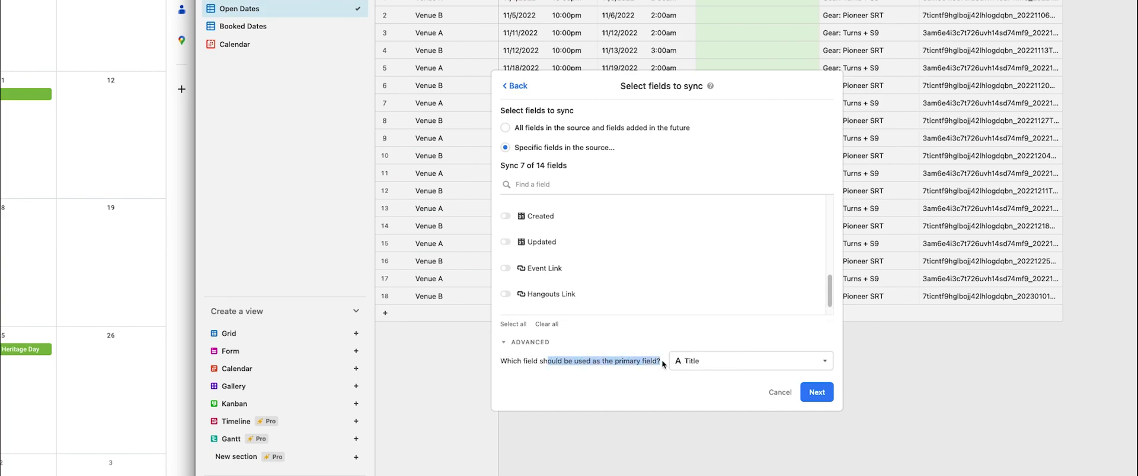
pyautogui.click(822, 394)
pyautogui.click(810, 394)
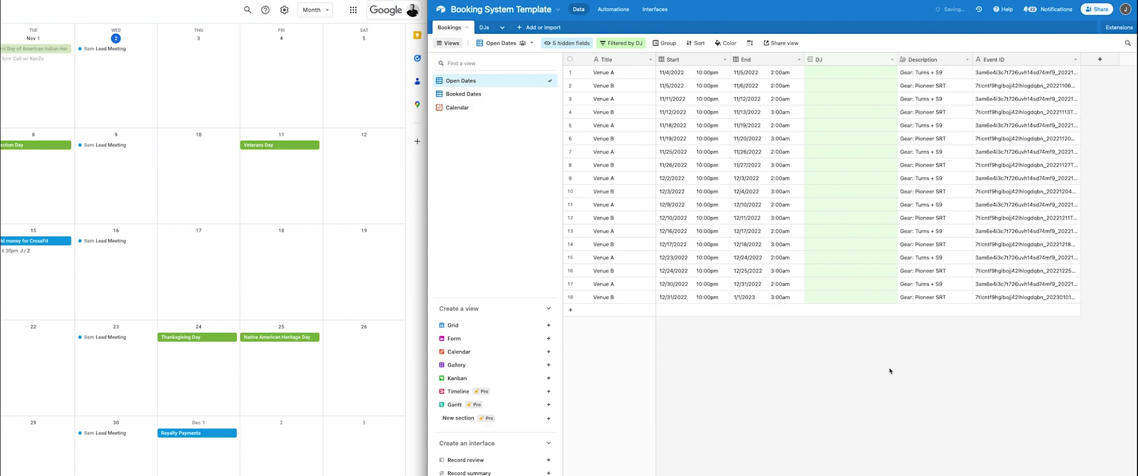
# Check the DJs table, looking at DJ 1's real name entry.
pyautogui.click(484, 28)
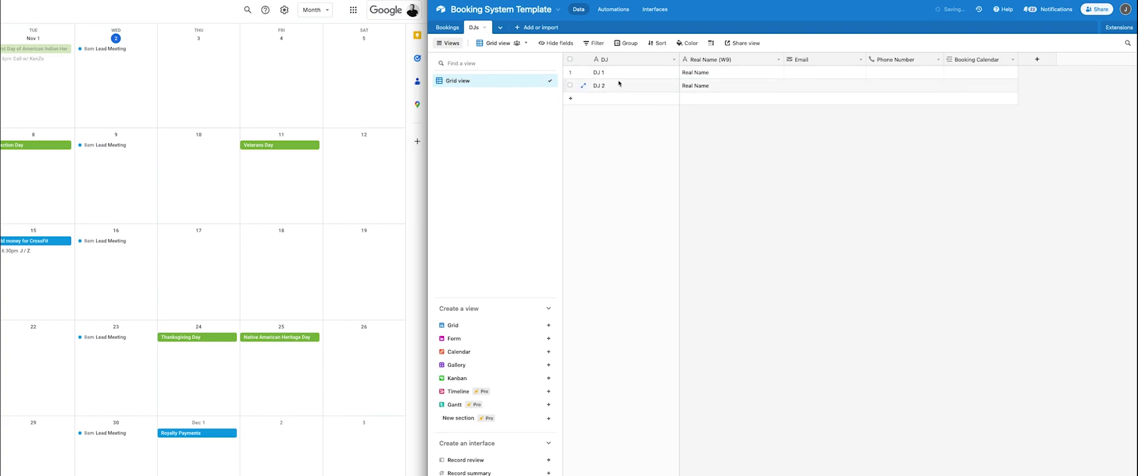
pyautogui.click(733, 72)
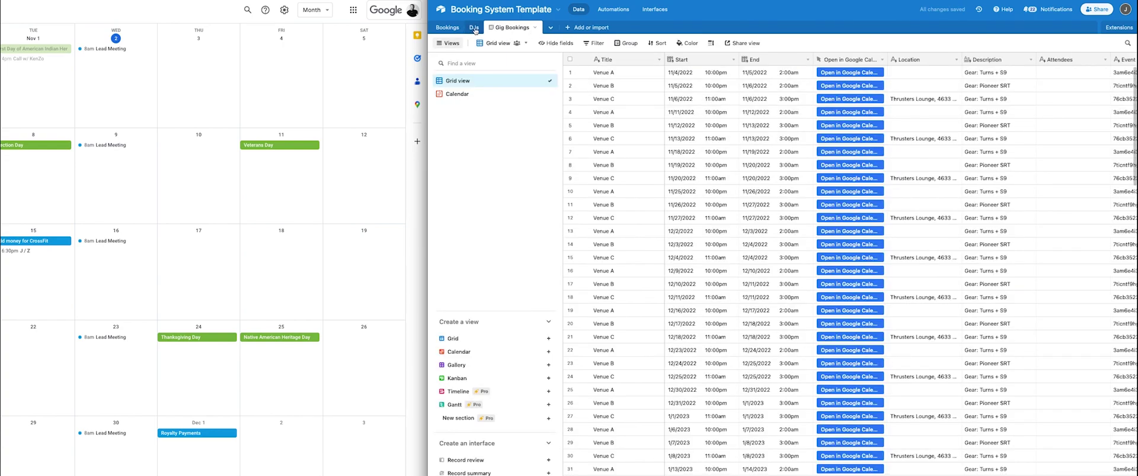
# Enter DJ 1's e-mail address in the DJs table, then go back to Gig Bookings.
pyautogui.click(475, 28)
pyautogui.click(803, 74)
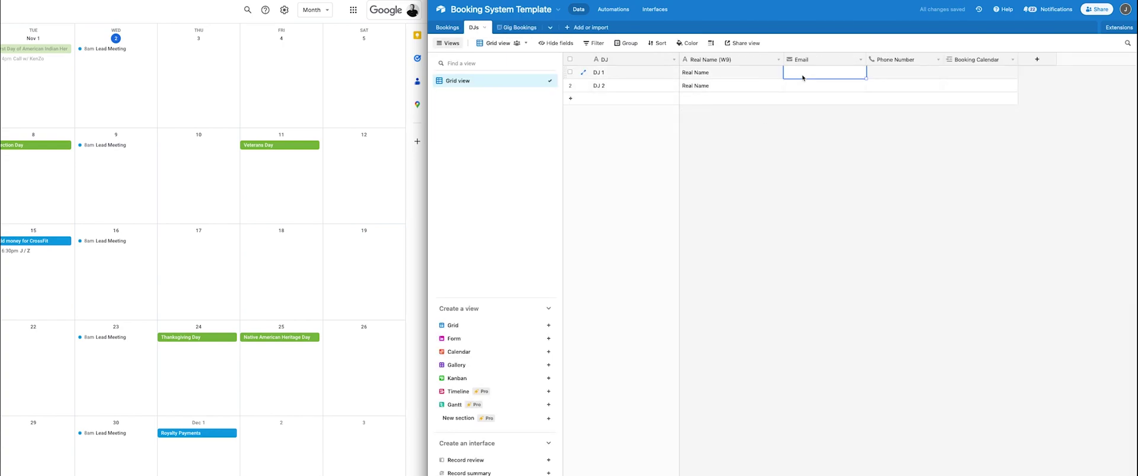
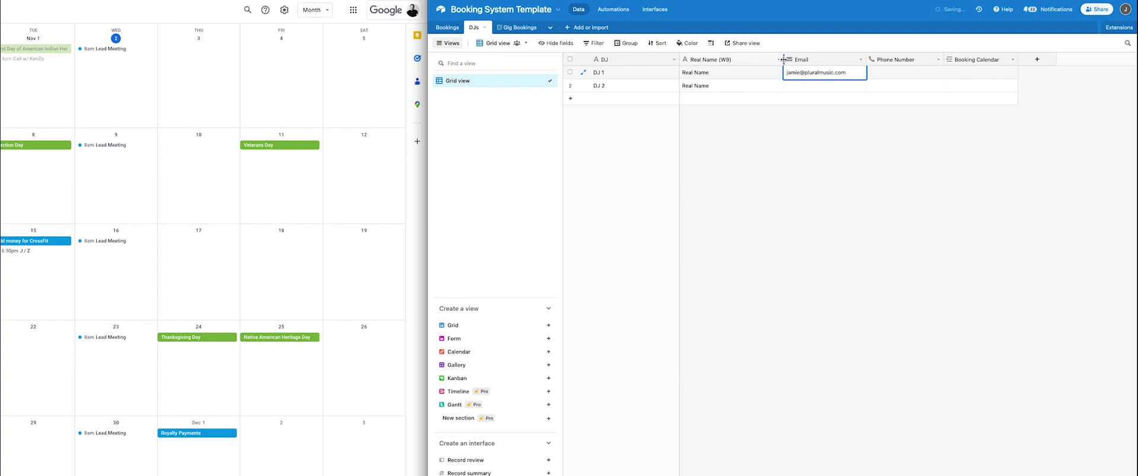
pyautogui.click(836, 145)
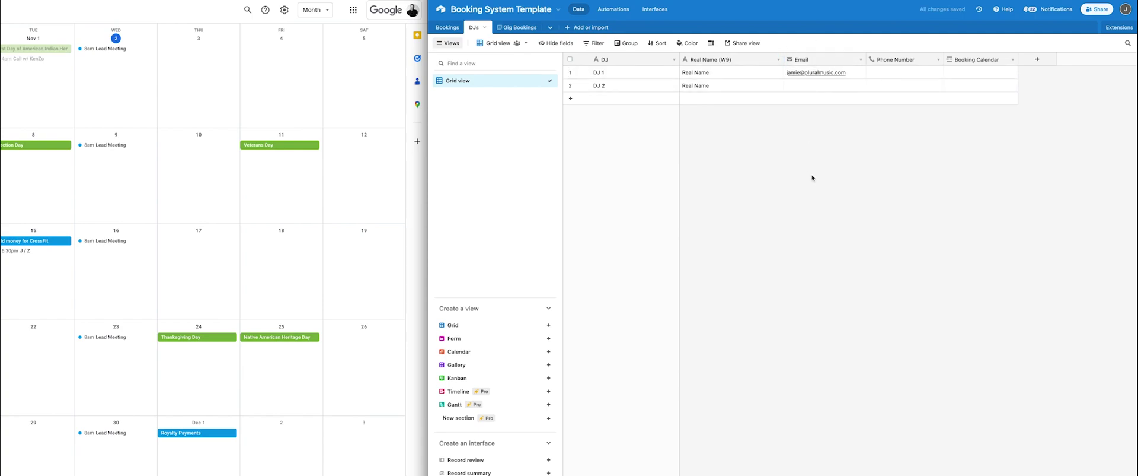
pyautogui.click(520, 28)
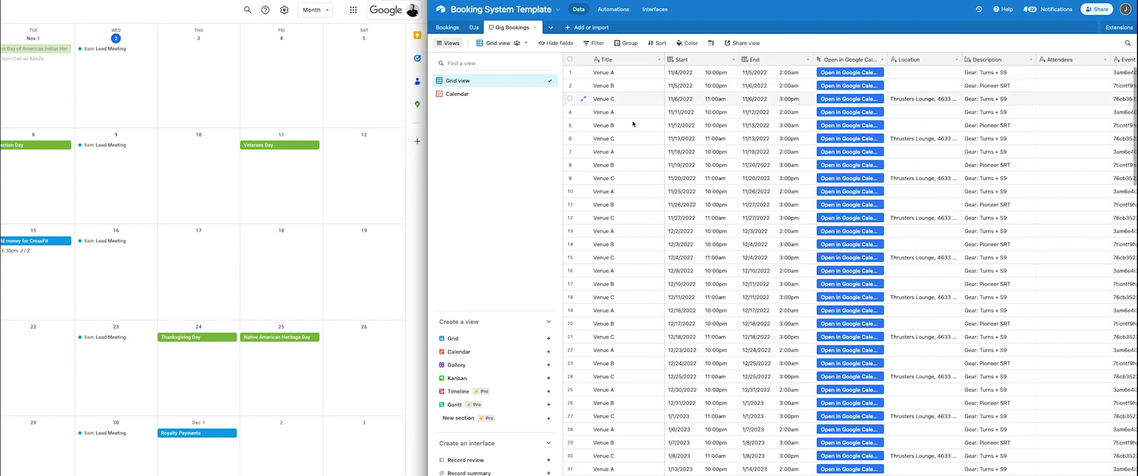
# Move Gig Bookings to the first tab, hide Open in Google Calendar and Event ID, and begin a new field.
pyautogui.moveTo(504, 30); pyautogui.dragTo(436, 27)
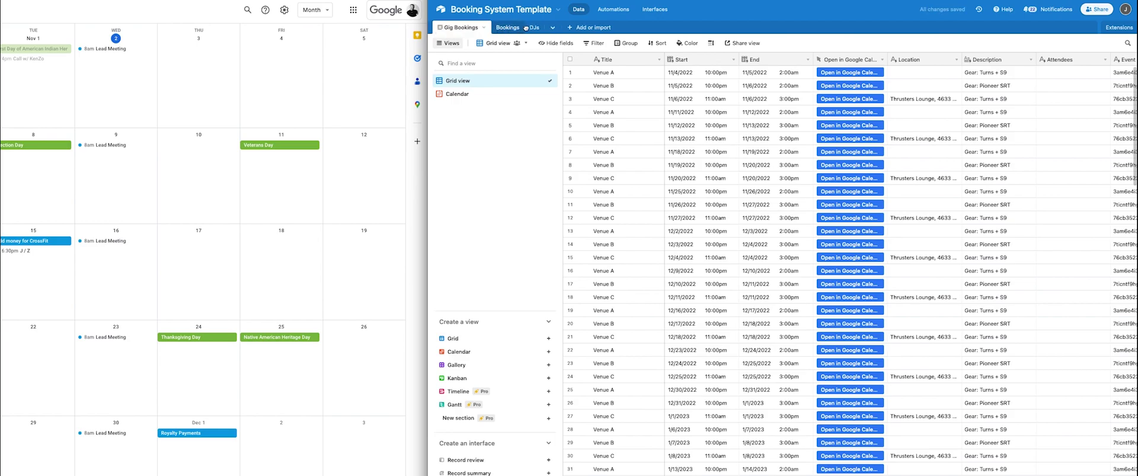
pyautogui.moveTo(551, 28); pyautogui.dragTo(511, 27)
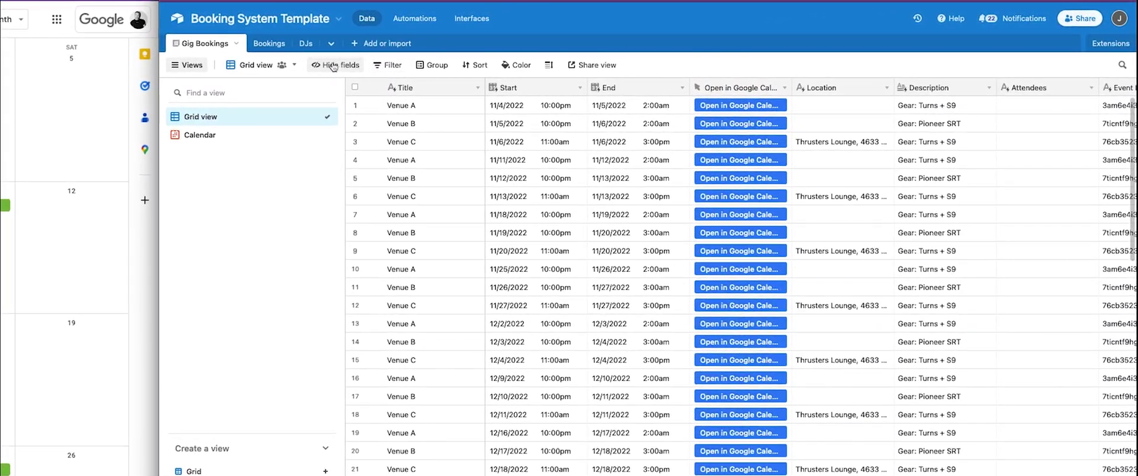
pyautogui.click(336, 66)
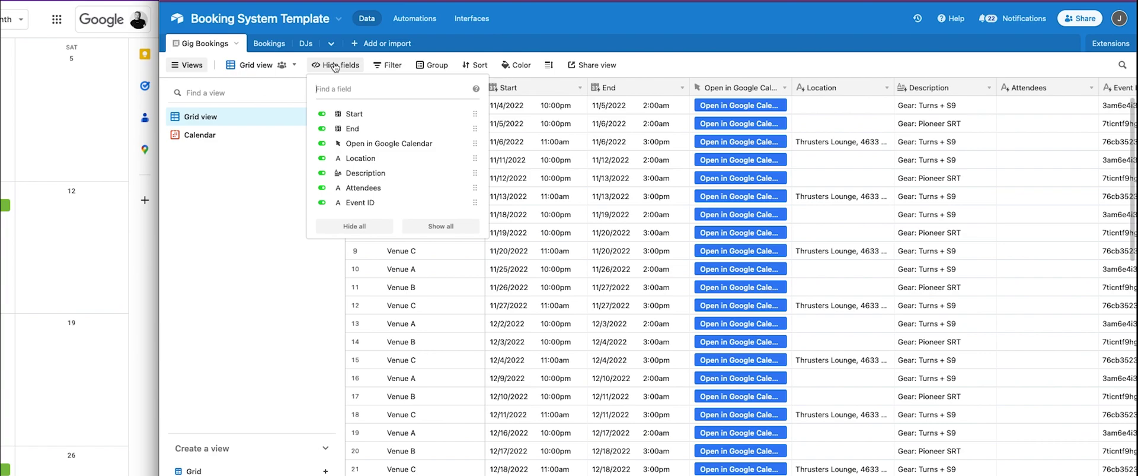
pyautogui.click(394, 144)
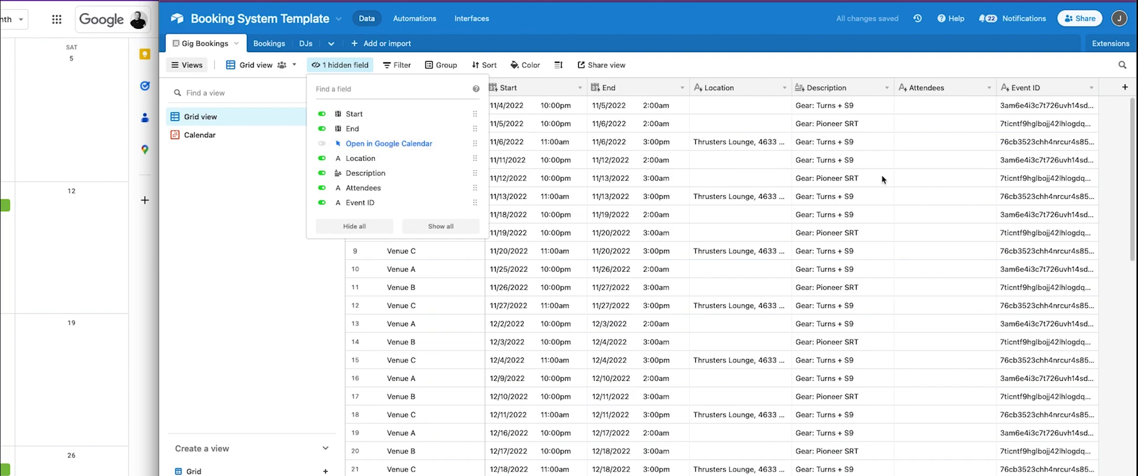
pyautogui.click(380, 204)
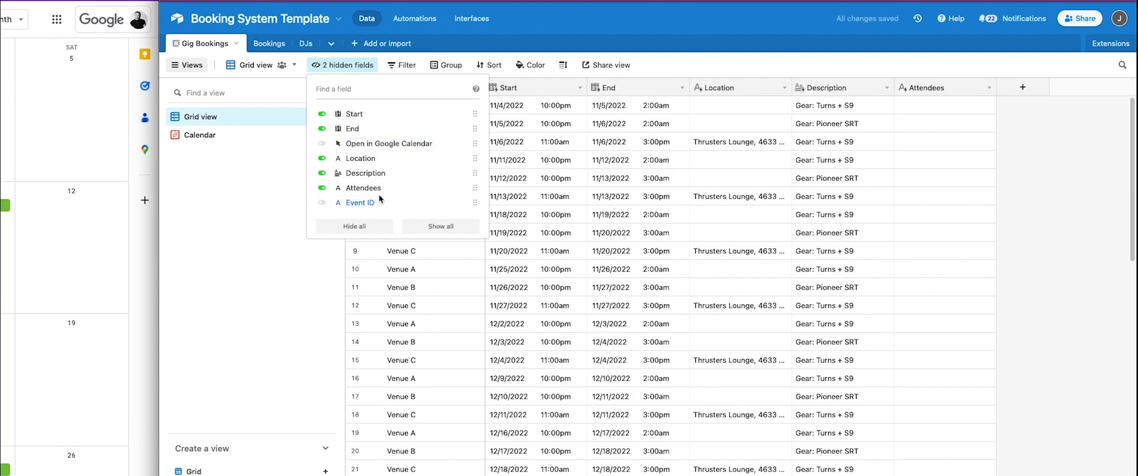
pyautogui.click(584, 21)
pyautogui.click(1023, 87)
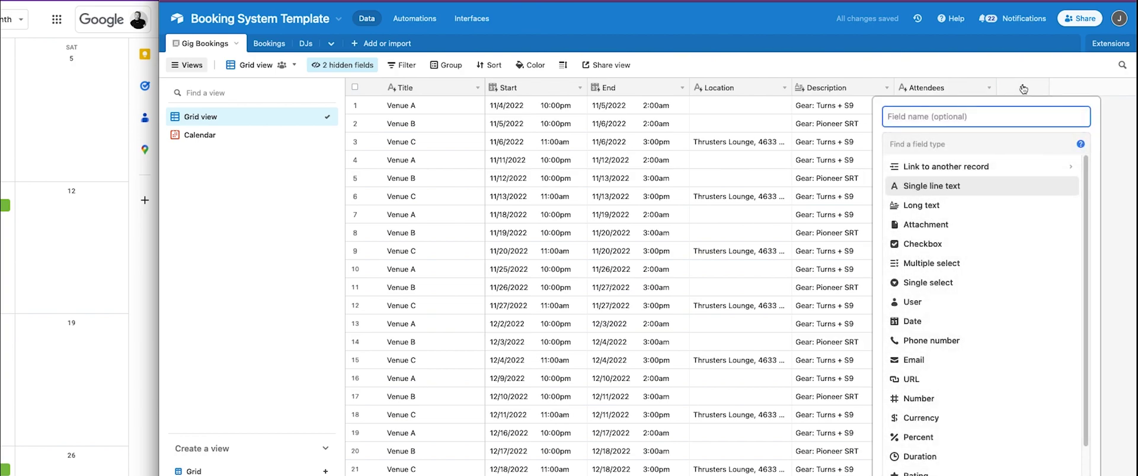
# Create a DJs field linking to the DJs table, with an Email lookup field.
pyautogui.click(937, 169)
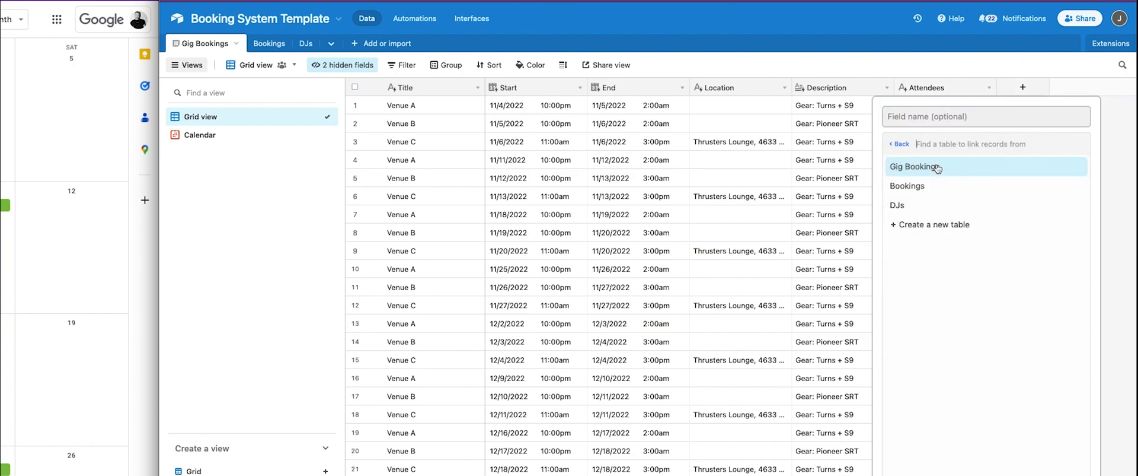
pyautogui.click(930, 205)
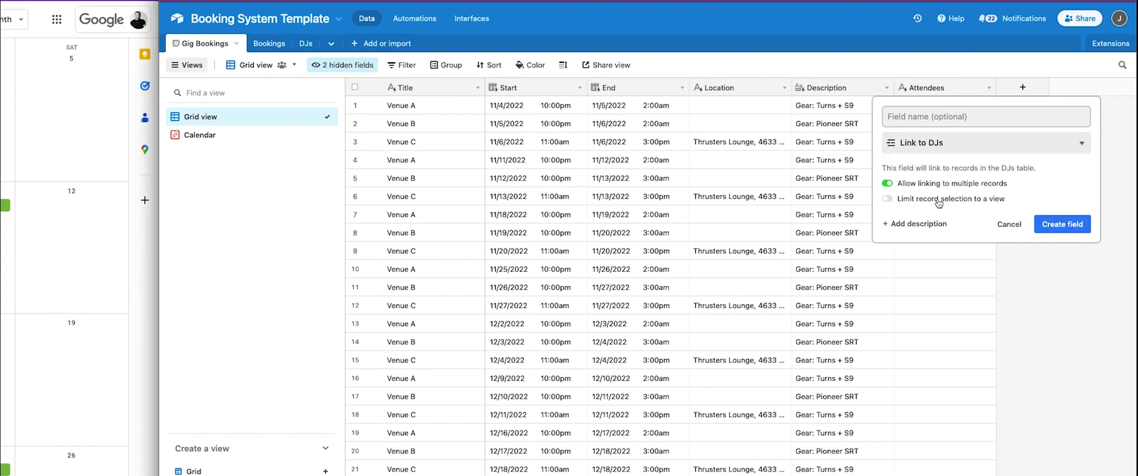
pyautogui.click(1054, 228)
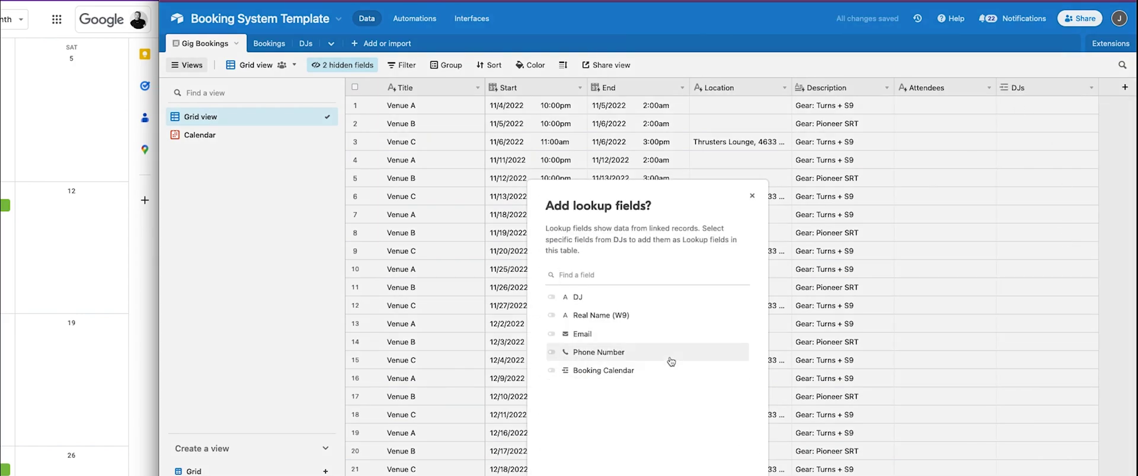
pyautogui.click(591, 336)
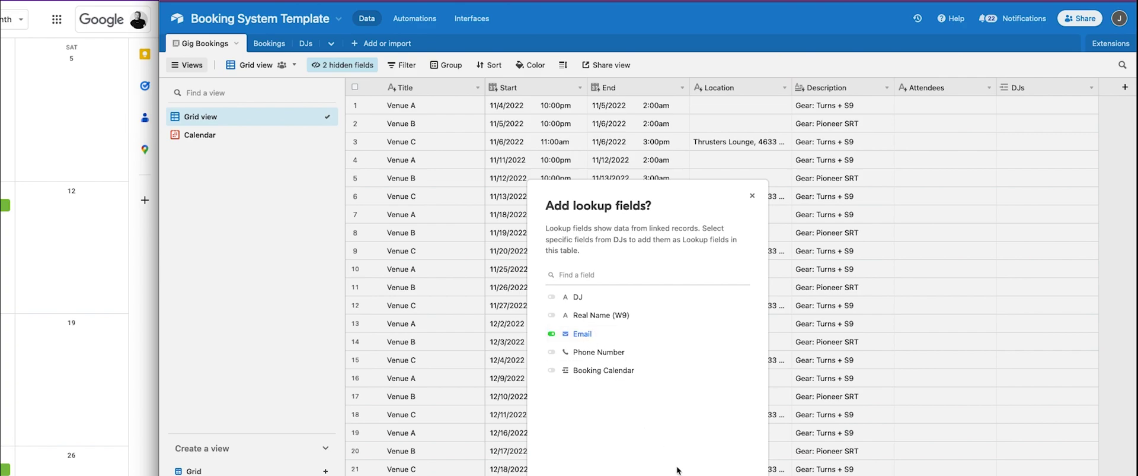
pyautogui.click(735, 473)
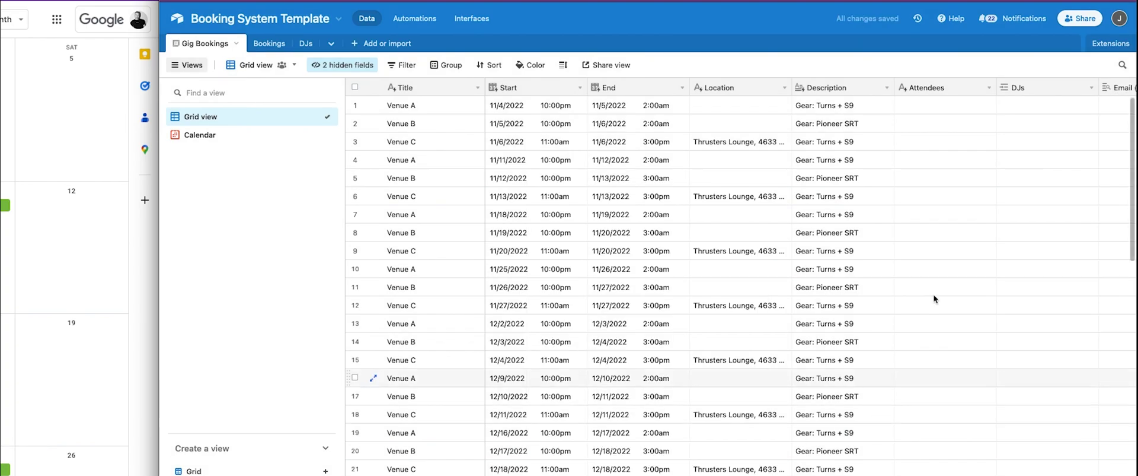
# Move the DJs column right after Title and hide the Email (from DJs) field.
pyautogui.moveTo(1027, 90); pyautogui.dragTo(485, 88)
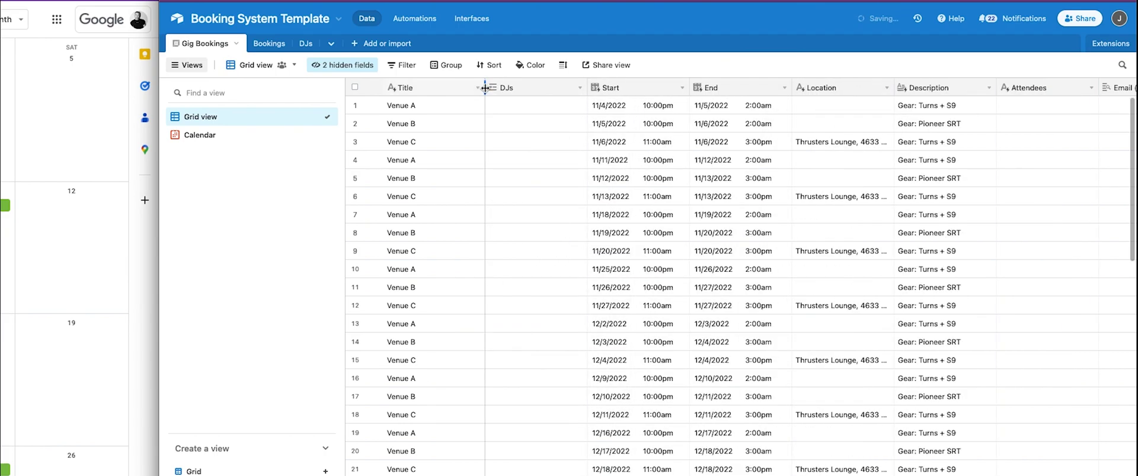
pyautogui.click(343, 65)
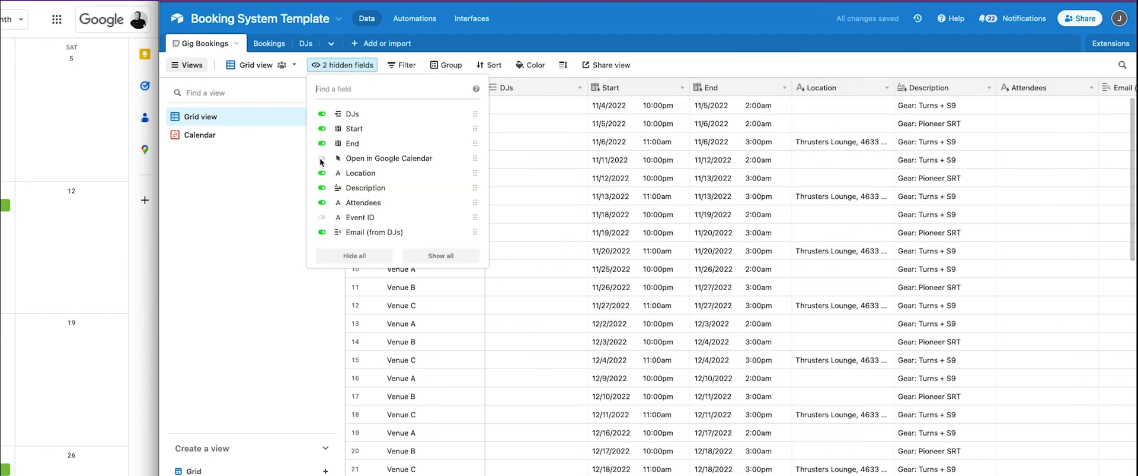
pyautogui.click(362, 232)
pyautogui.click(574, 21)
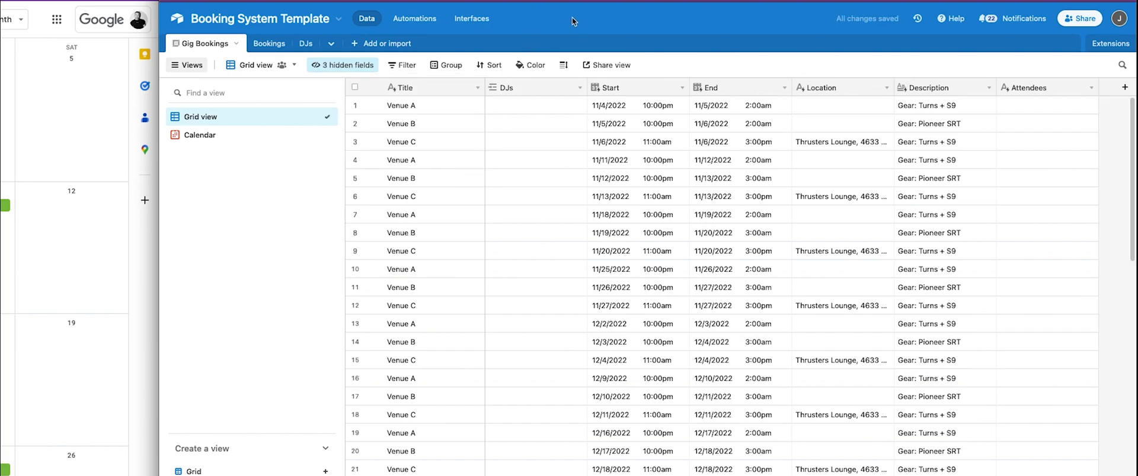
# Link DJ 2 to the first gig's DJs cell.
pyautogui.click(524, 106)
pyautogui.click(494, 109)
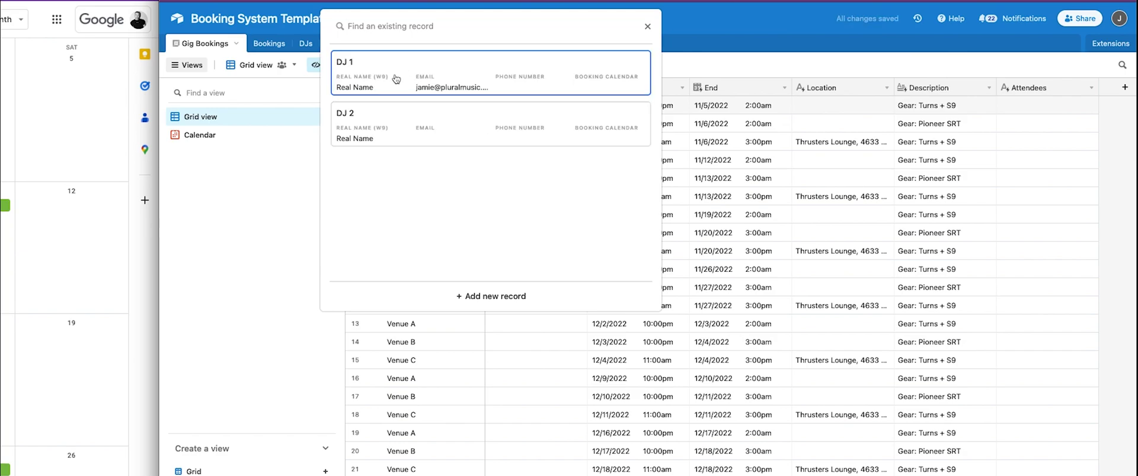
pyautogui.click(690, 39)
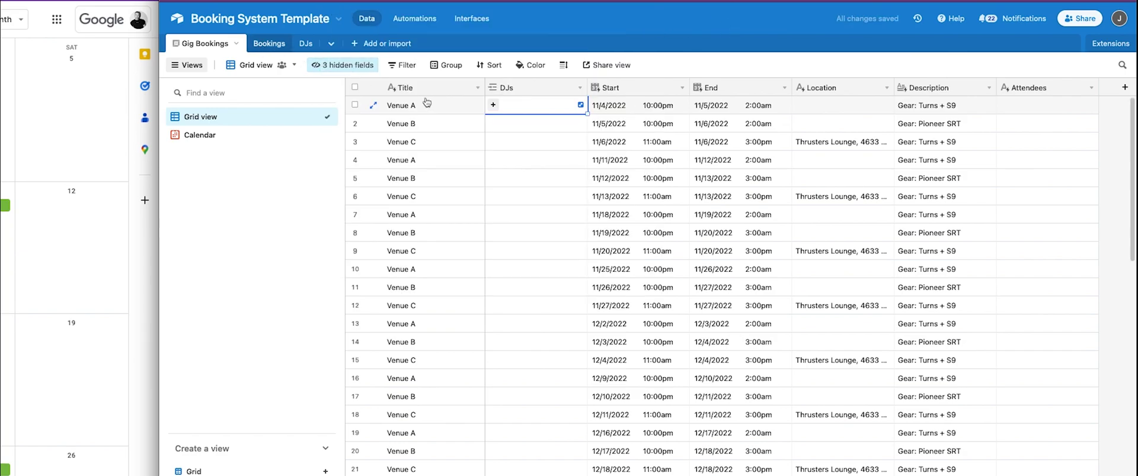
pyautogui.click(493, 105)
pyautogui.click(367, 119)
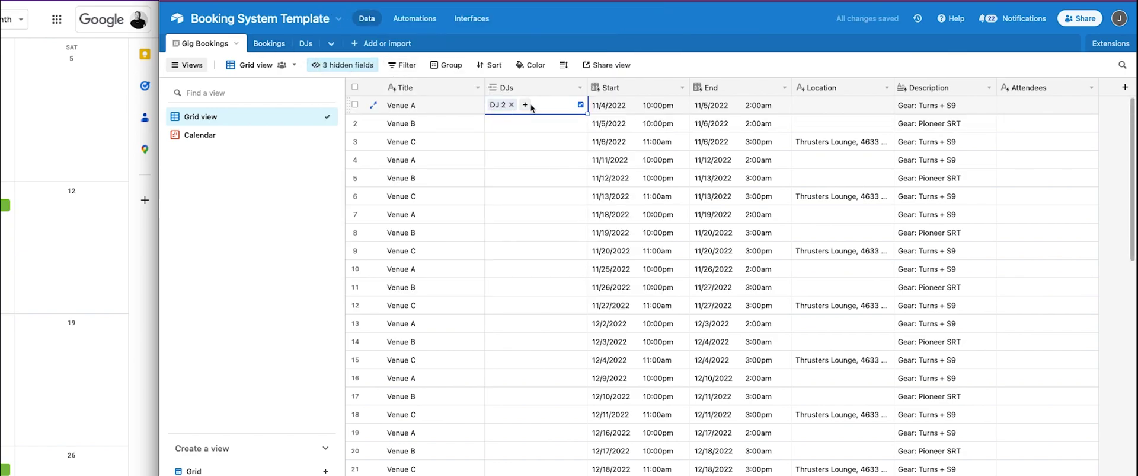
# Reorder the tables to Gig Bookings, DJs, Bookings and return to Gig Bookings.
pyautogui.click(266, 44)
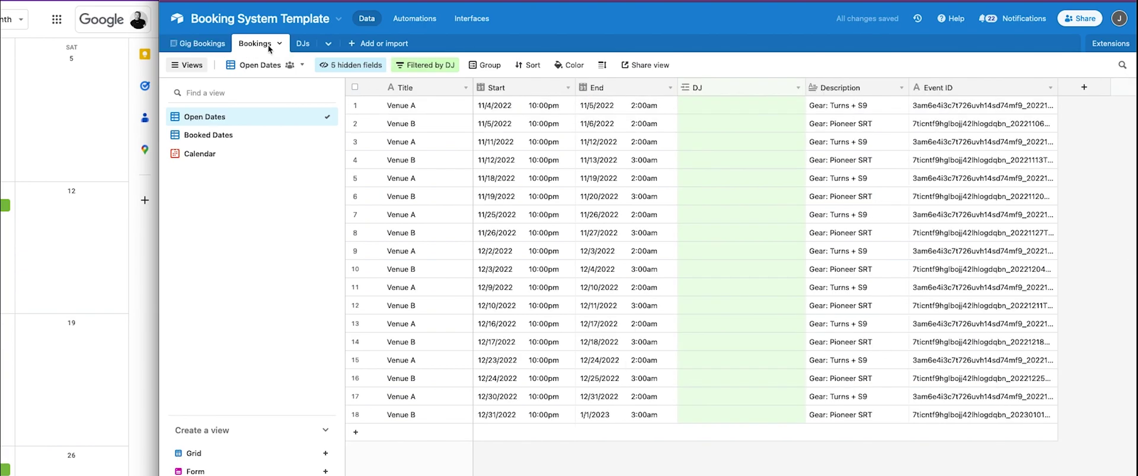
pyautogui.click(303, 45)
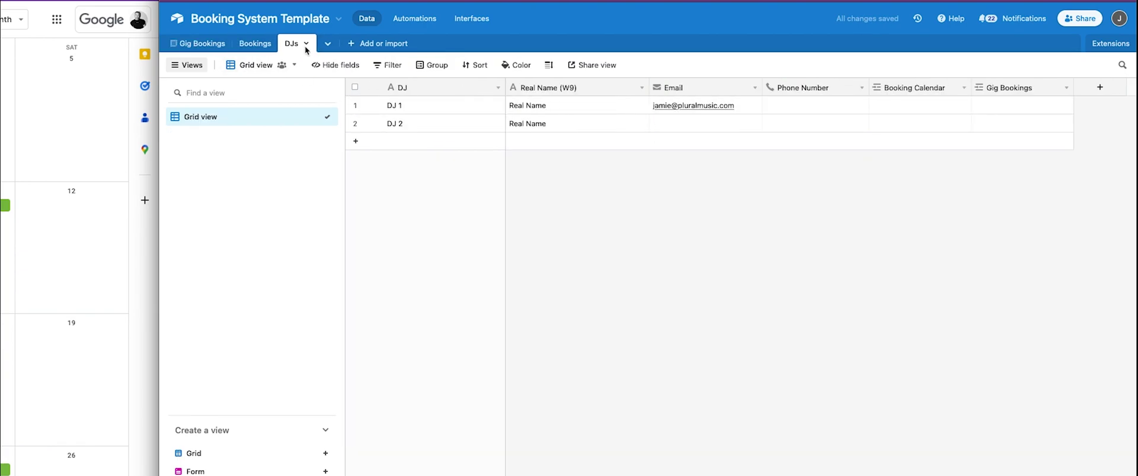
pyautogui.moveTo(255, 44); pyautogui.dragTo(300, 43)
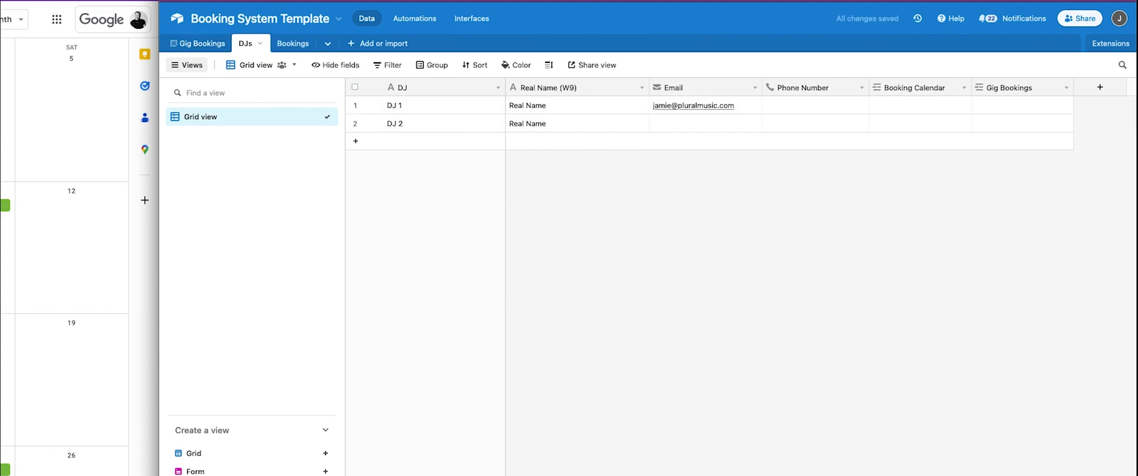
pyautogui.click(198, 44)
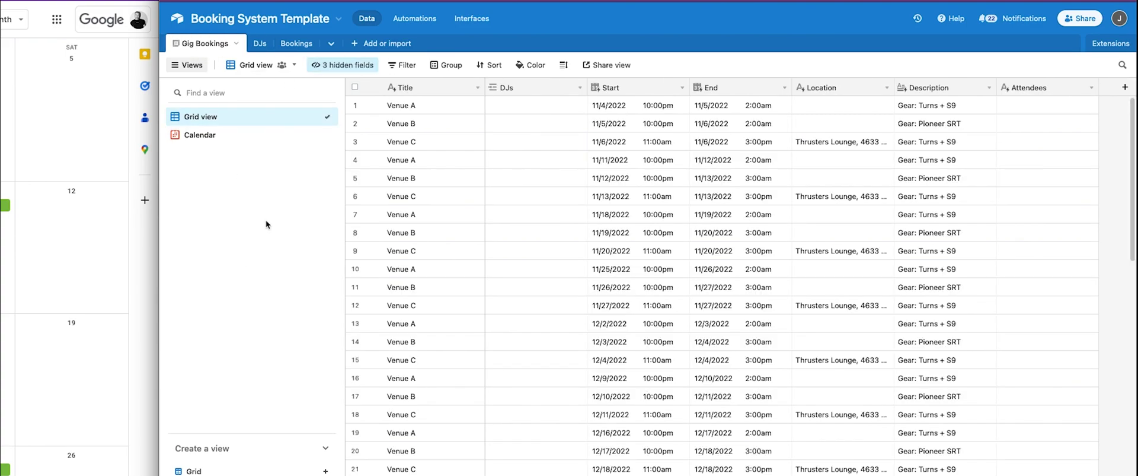
# Rename the Grid view to 'Open Dates'.
pyautogui.doubleClick(224, 115)
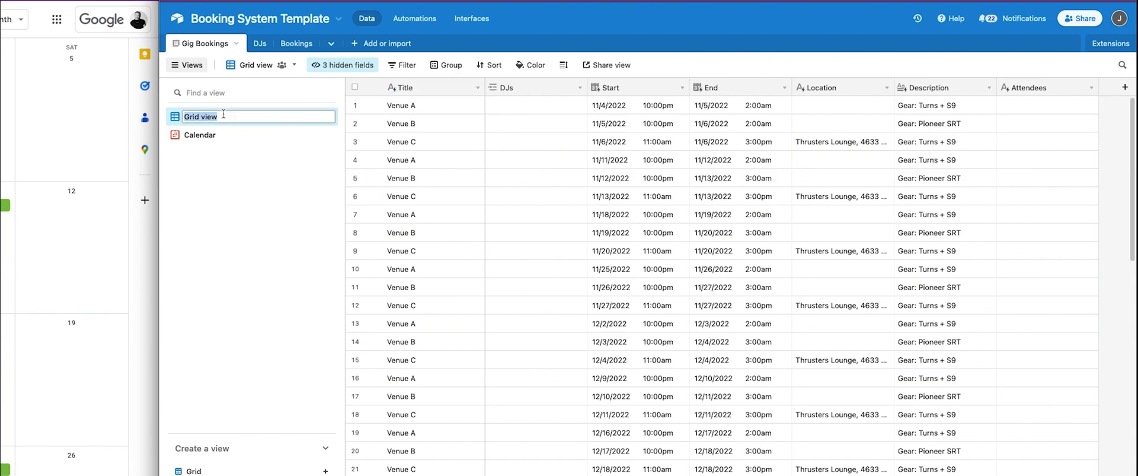
pyautogui.write('Open Dates')
pyautogui.press('Return')
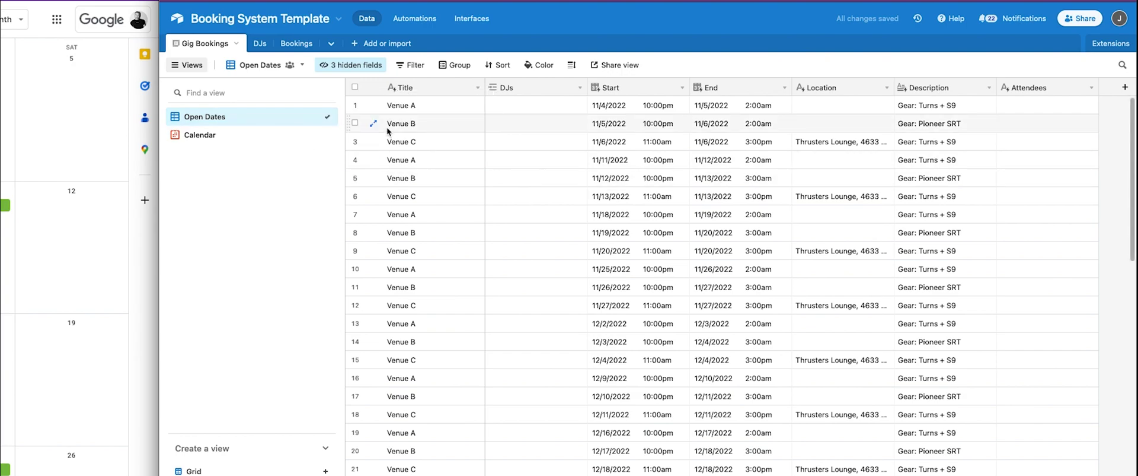
# Add a filter condition so the view shows only records where DJs is empty.
pyautogui.click(411, 67)
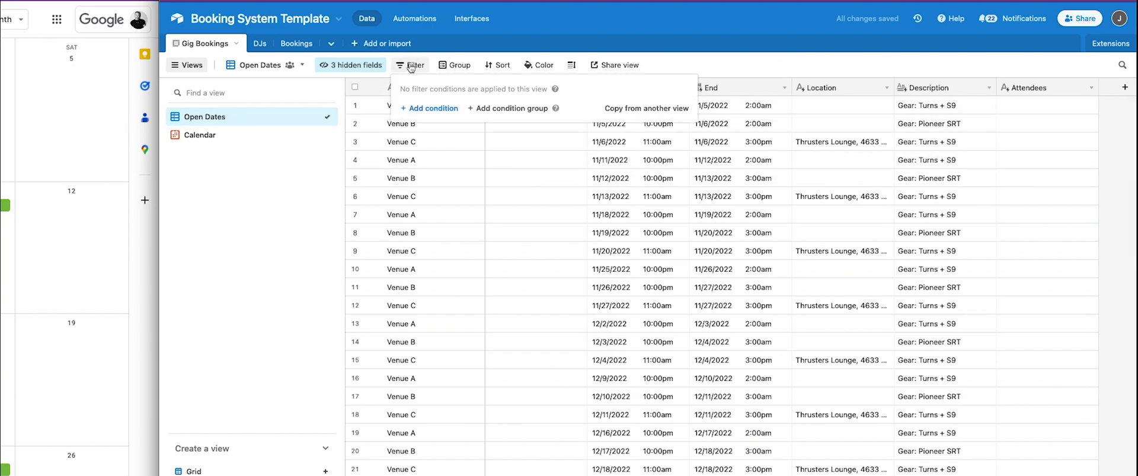
pyautogui.click(430, 108)
pyautogui.click(477, 109)
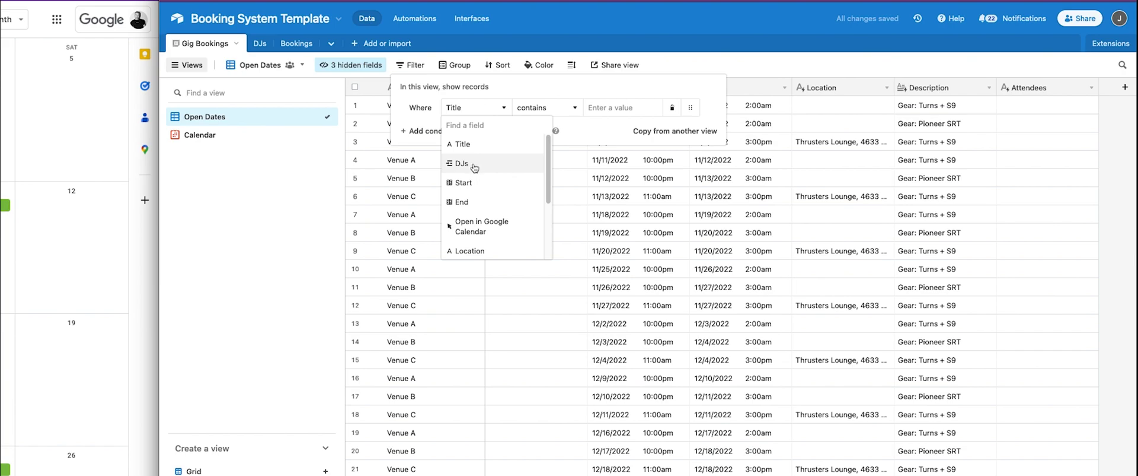
pyautogui.click(478, 168)
pyautogui.click(539, 107)
pyautogui.scroll(-2, 552, 216)
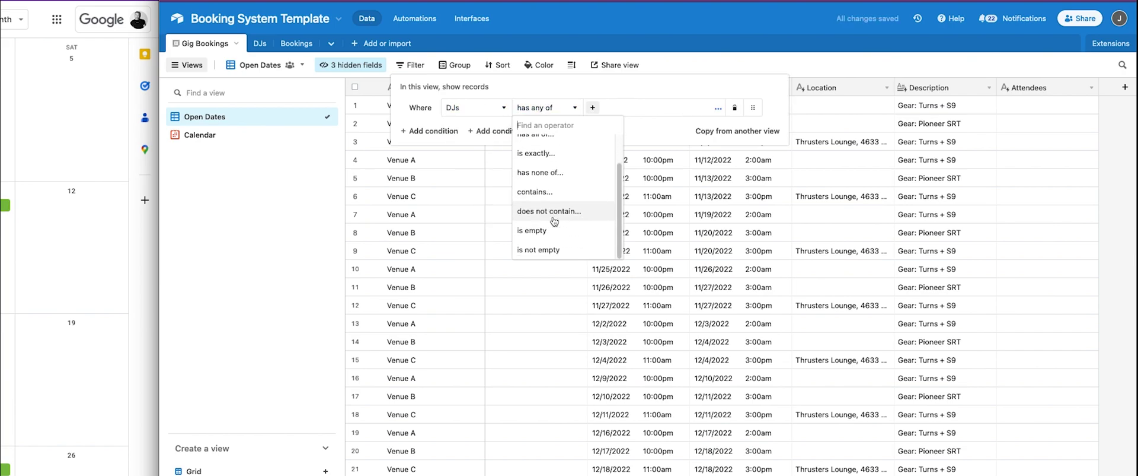
pyautogui.click(552, 231)
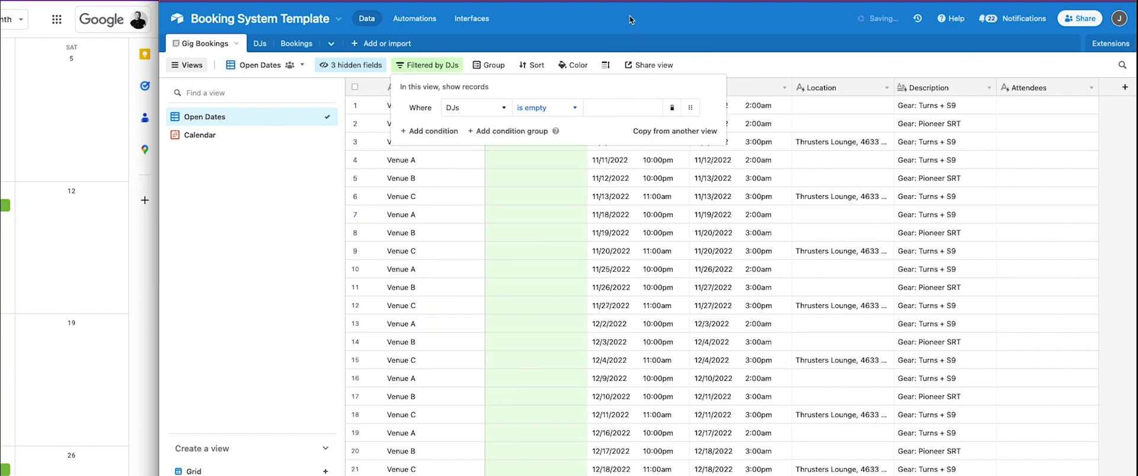
pyautogui.press('Escape')
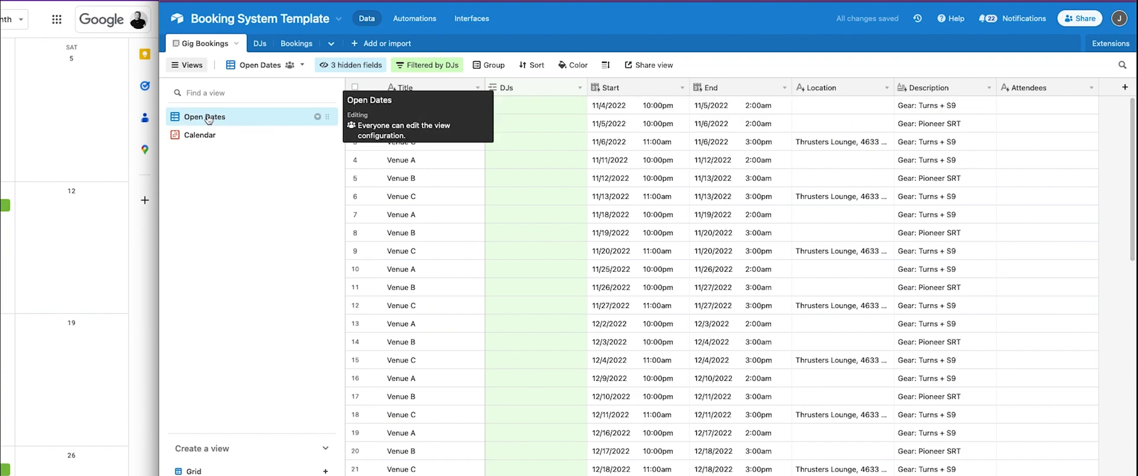
pyautogui.click(318, 117)
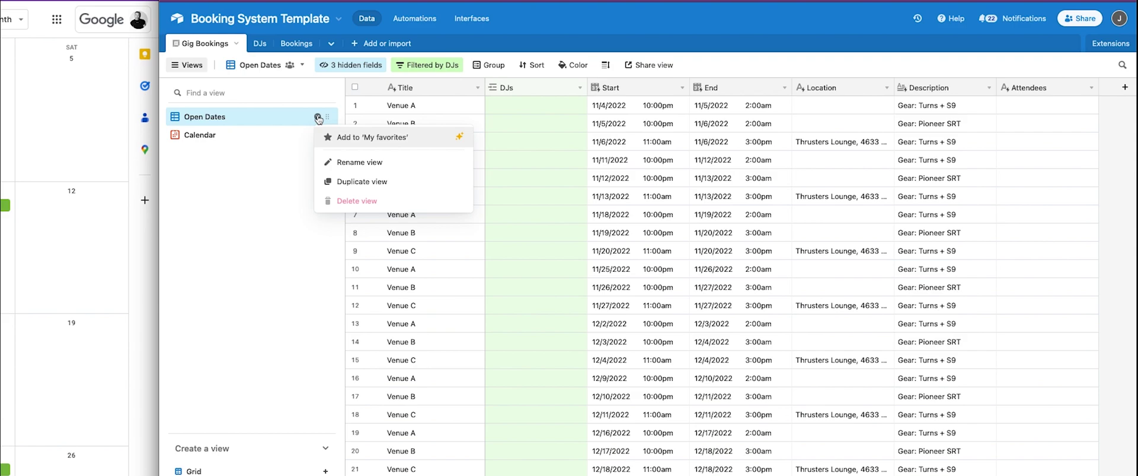
# Duplicate the Open Dates view and name the copy 'Booked Dates'.
pyautogui.click(361, 181)
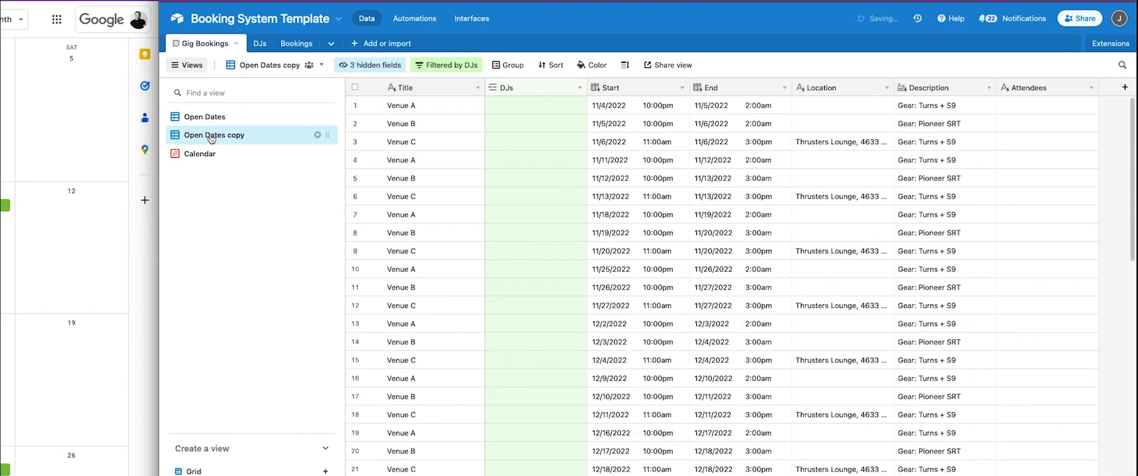
pyautogui.click(205, 136)
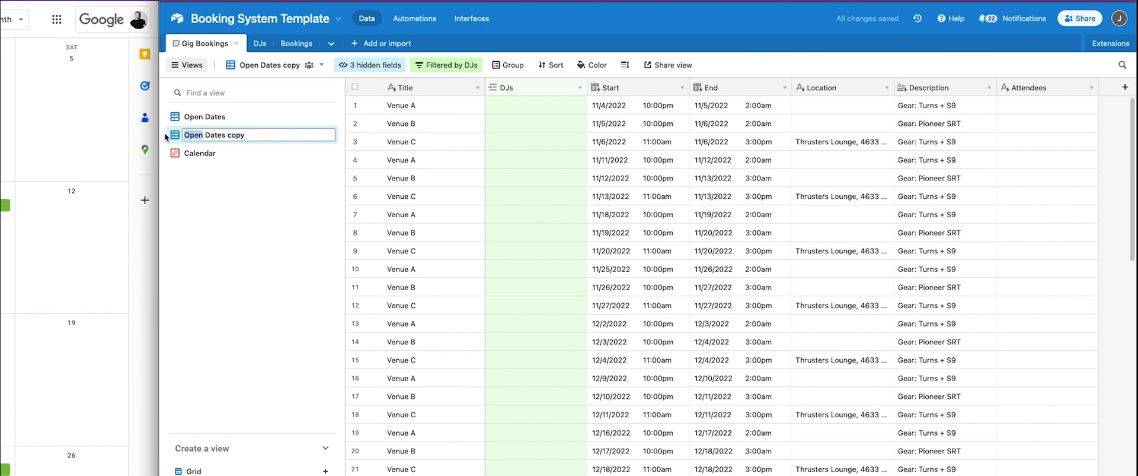
pyautogui.write('Booked')
pyautogui.doubleClick(244, 135)
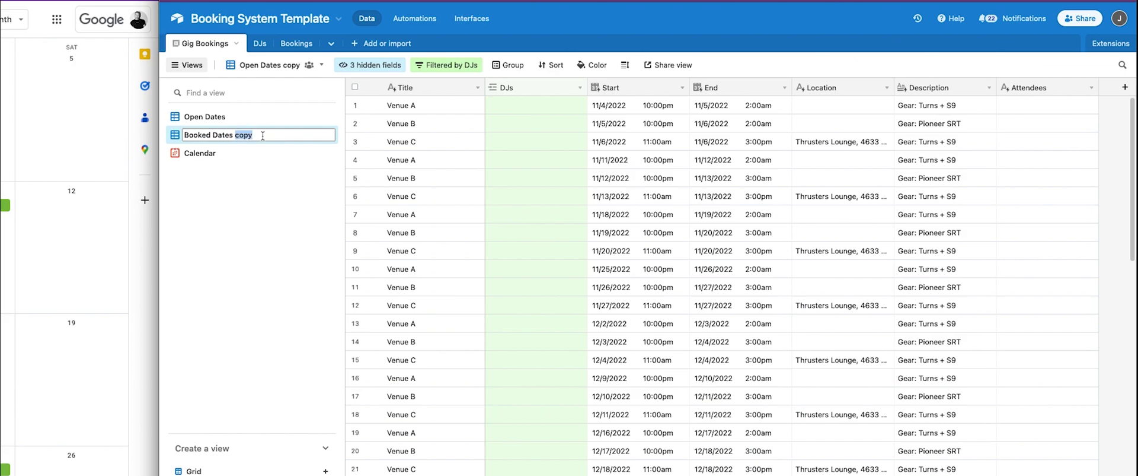
pyautogui.press('BackSpace')
pyautogui.press('Return')
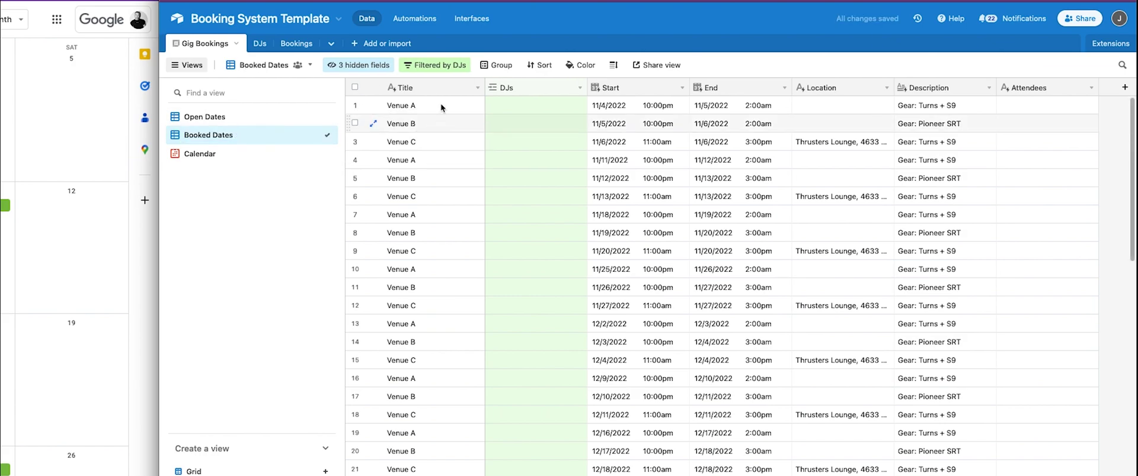
# Change the Booked Dates DJs filter operator to 'is not empty'.
pyautogui.click(434, 64)
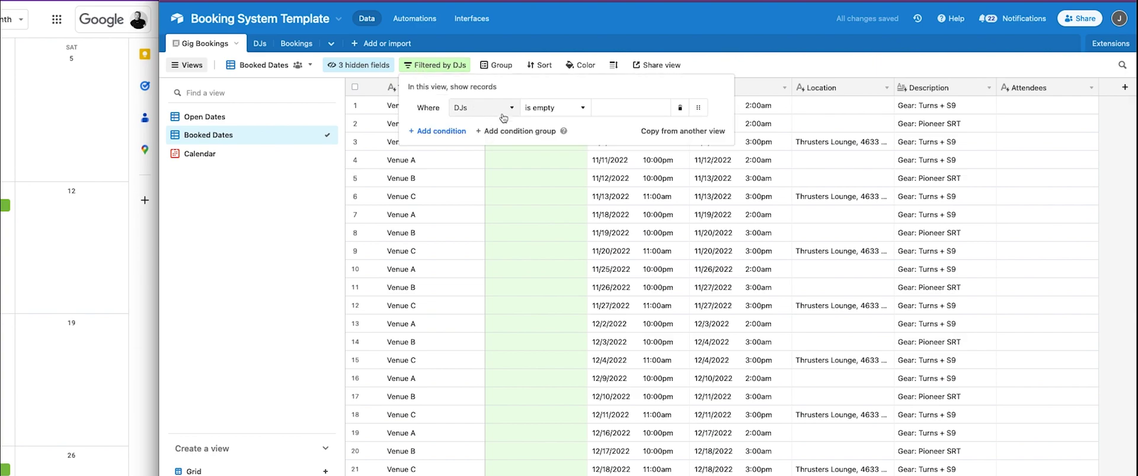
pyautogui.click(555, 109)
pyautogui.scroll(-2, 562, 214)
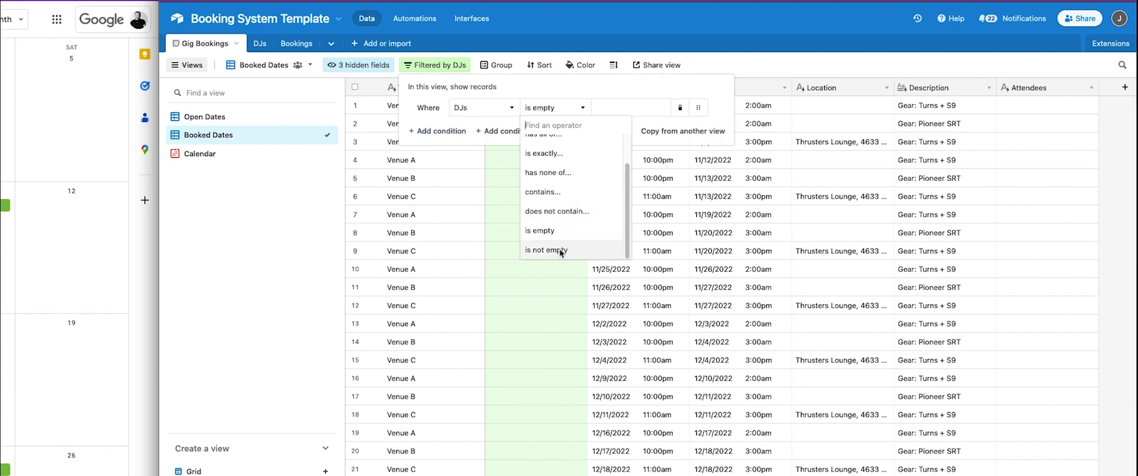
pyautogui.click(560, 250)
pyautogui.click(609, 13)
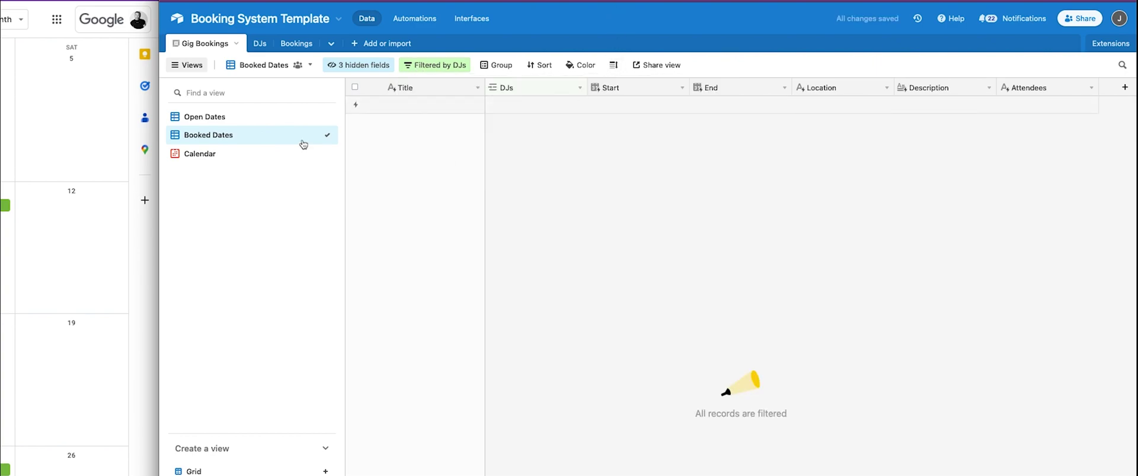
pyautogui.click(265, 117)
# Link DJ 1 to the Venue A gig, see it in Booked Dates, then remove DJ 1.
pyautogui.click(492, 107)
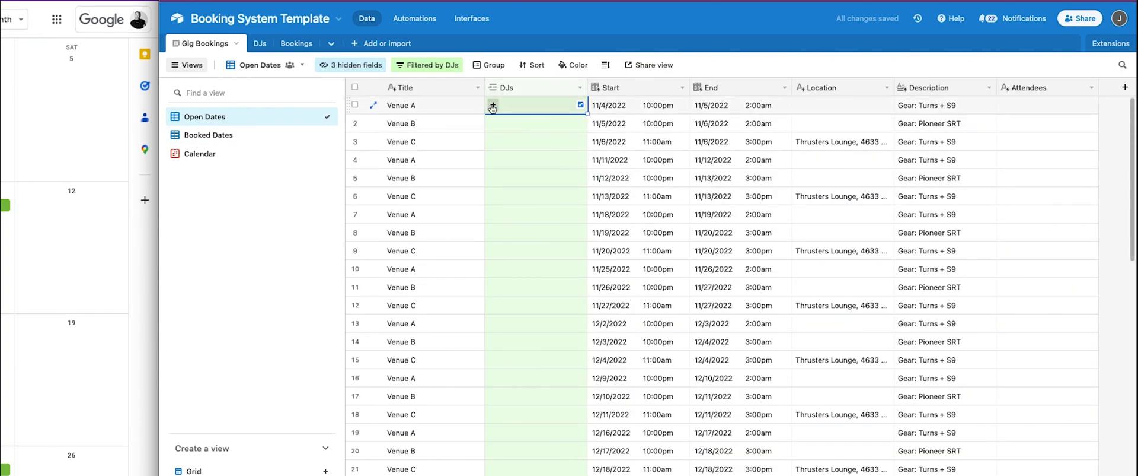
pyautogui.click(492, 106)
pyautogui.press('Return')
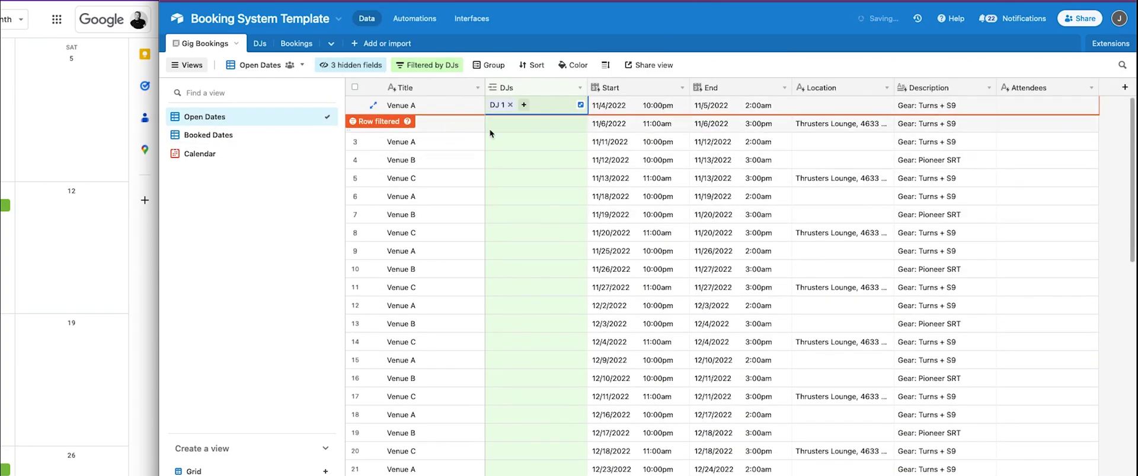
pyautogui.click(234, 138)
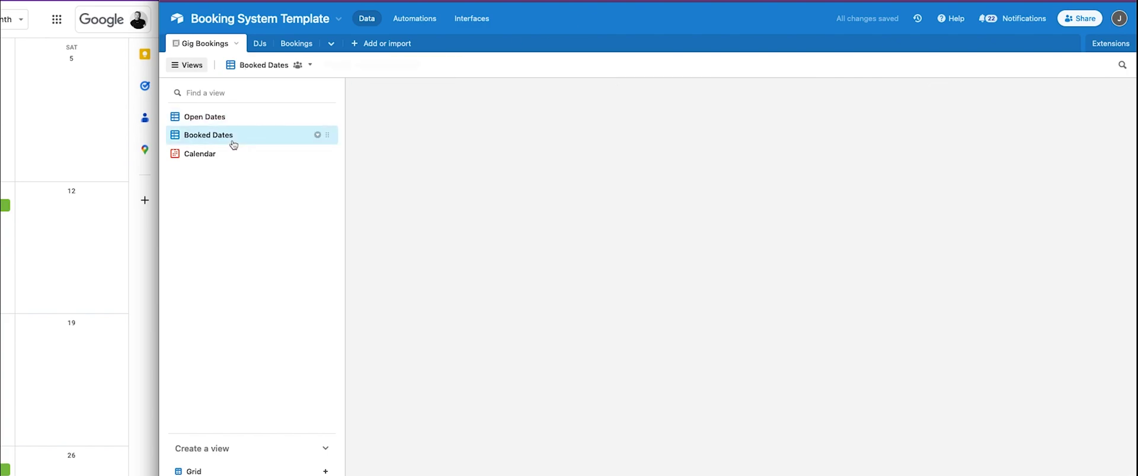
pyautogui.click(511, 106)
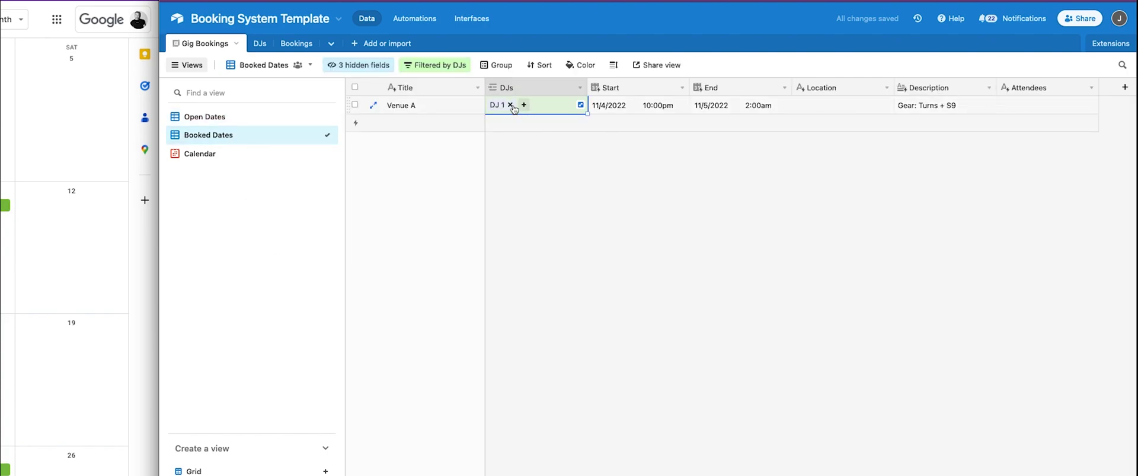
pyautogui.click(511, 105)
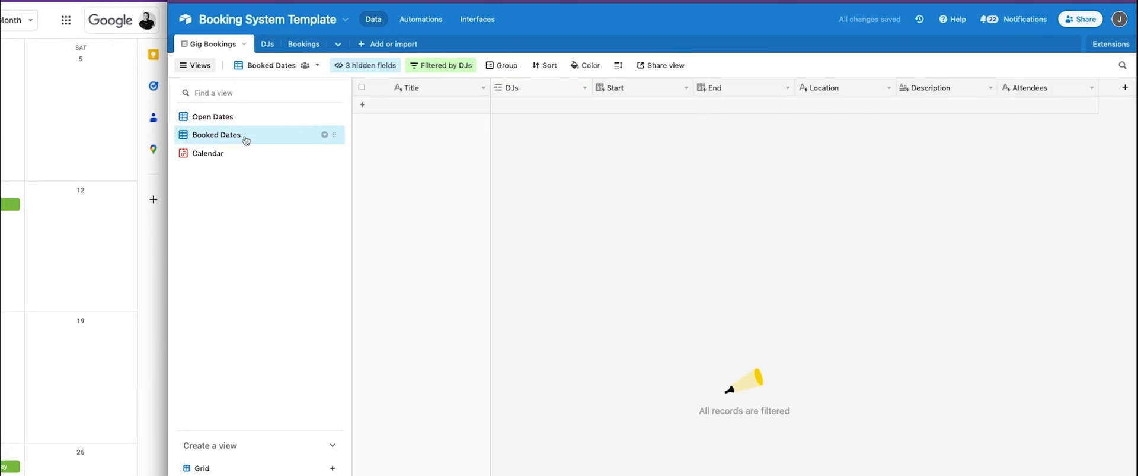
pyautogui.click(288, 120)
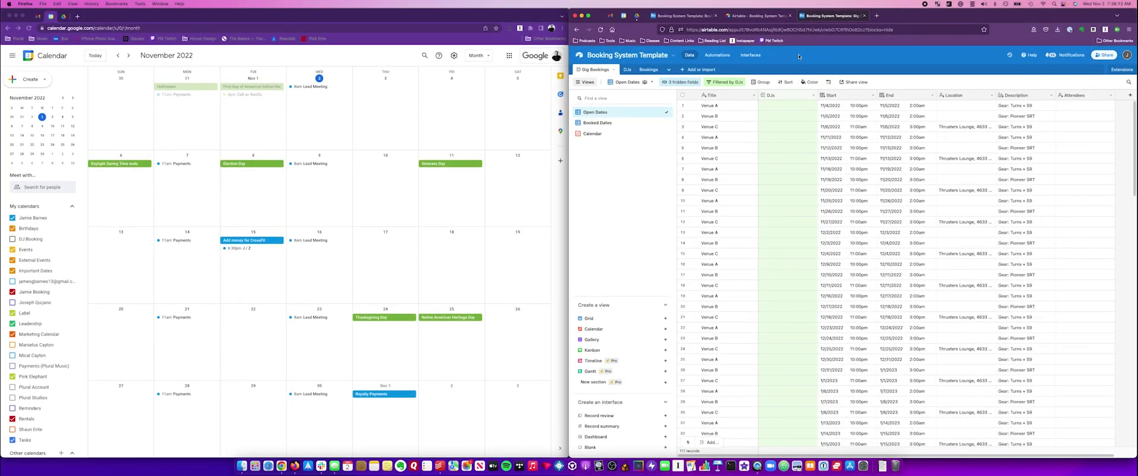
# In Google Calendar, add the DJ's e-mail as a guest on the Nov 4 Venue A event.
pyautogui.press('super+2')
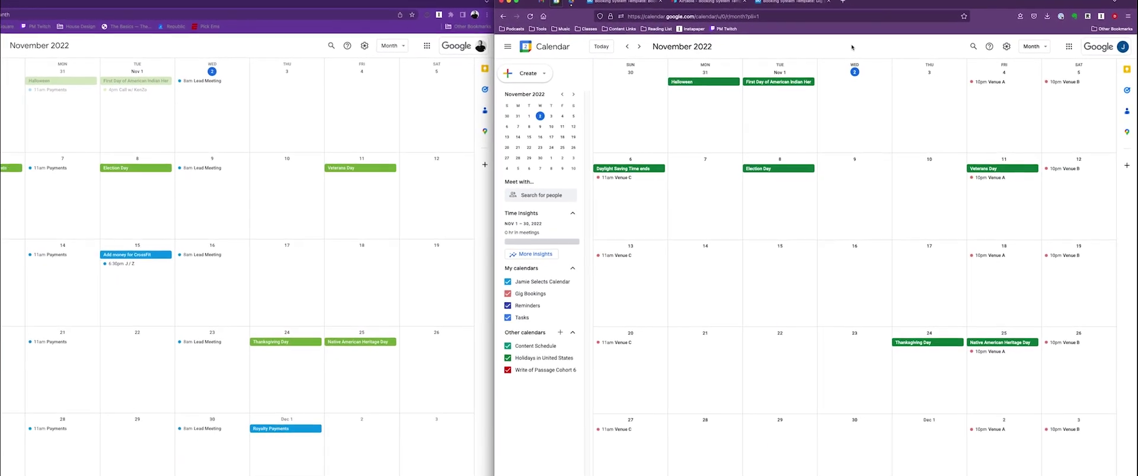
pyautogui.click(968, 74)
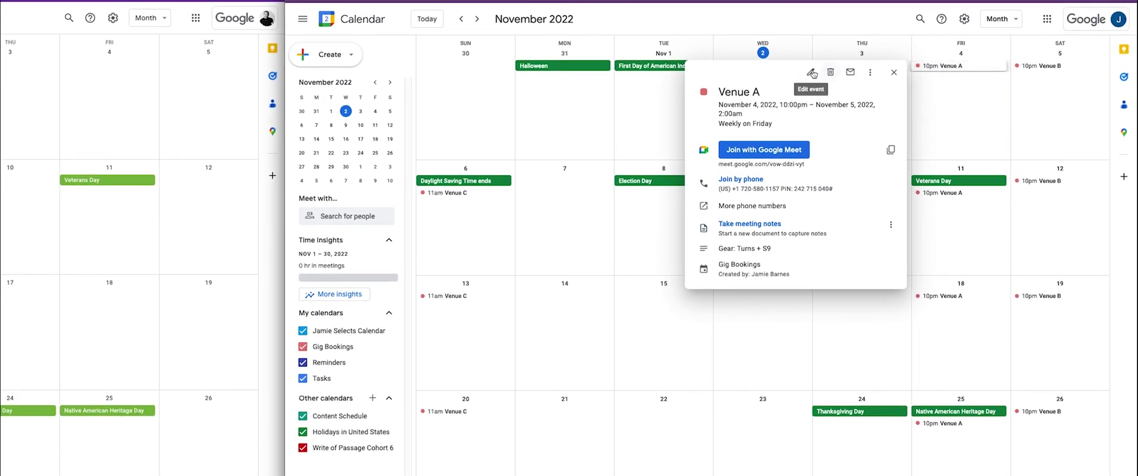
pyautogui.click(811, 72)
pyautogui.click(709, 134)
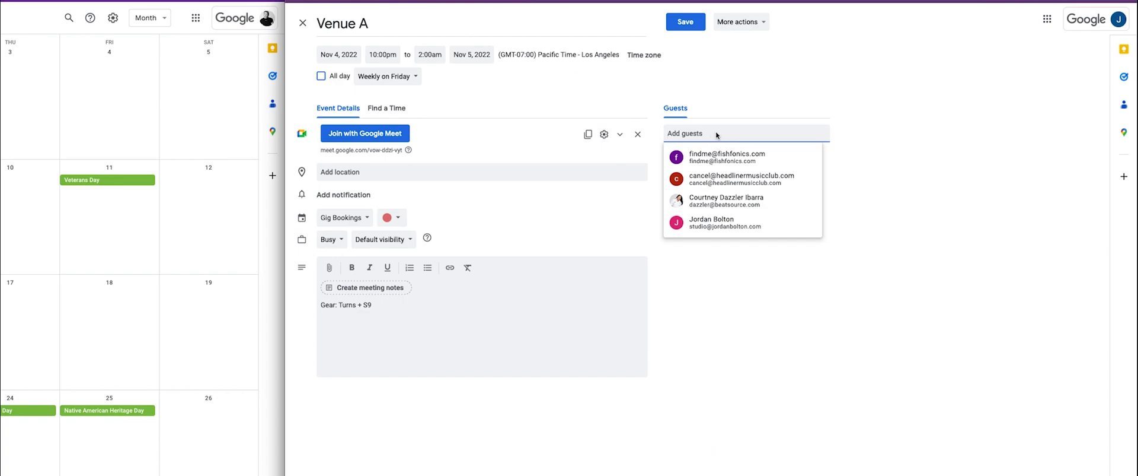
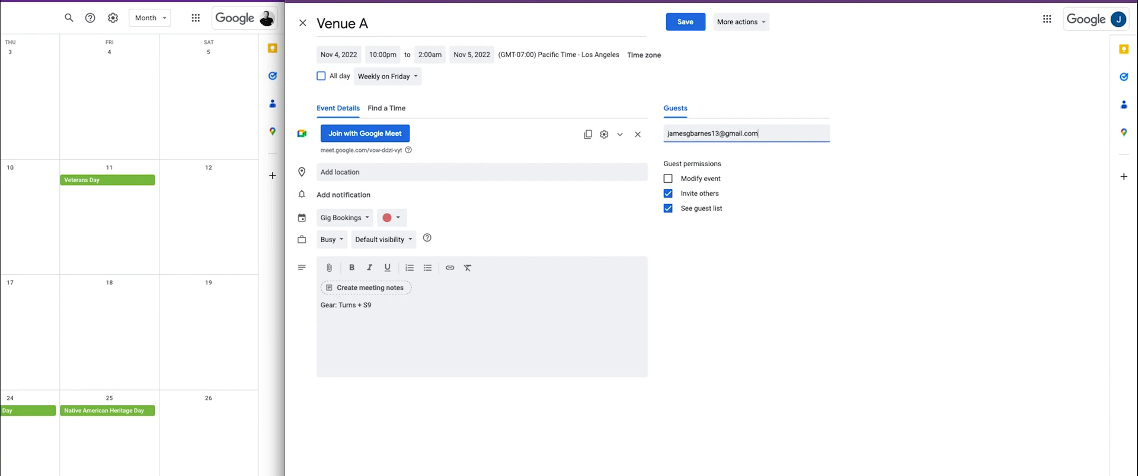
pyautogui.press('Return')
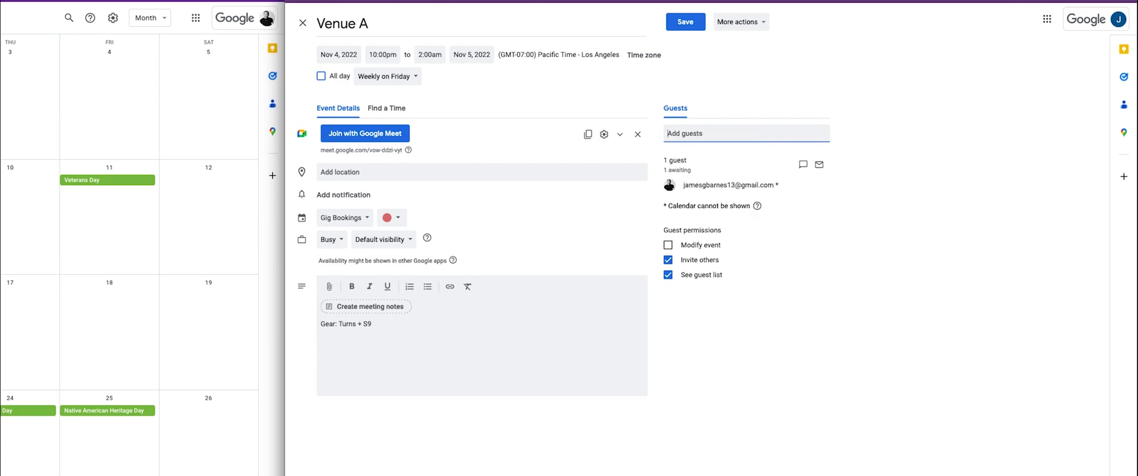
# Save the event for this and following events, inviting all guests.
pyautogui.click(686, 22)
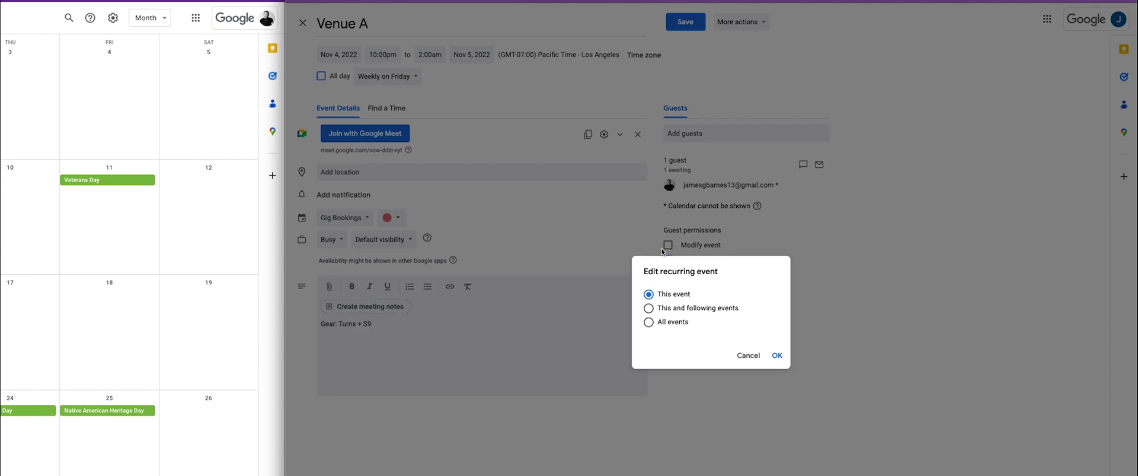
pyautogui.click(648, 307)
pyautogui.click(777, 355)
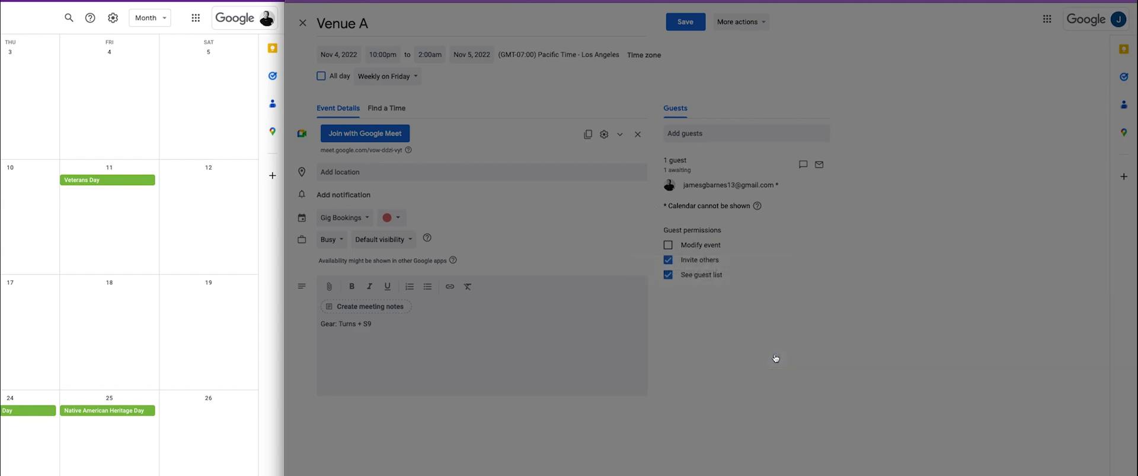
pyautogui.click(777, 355)
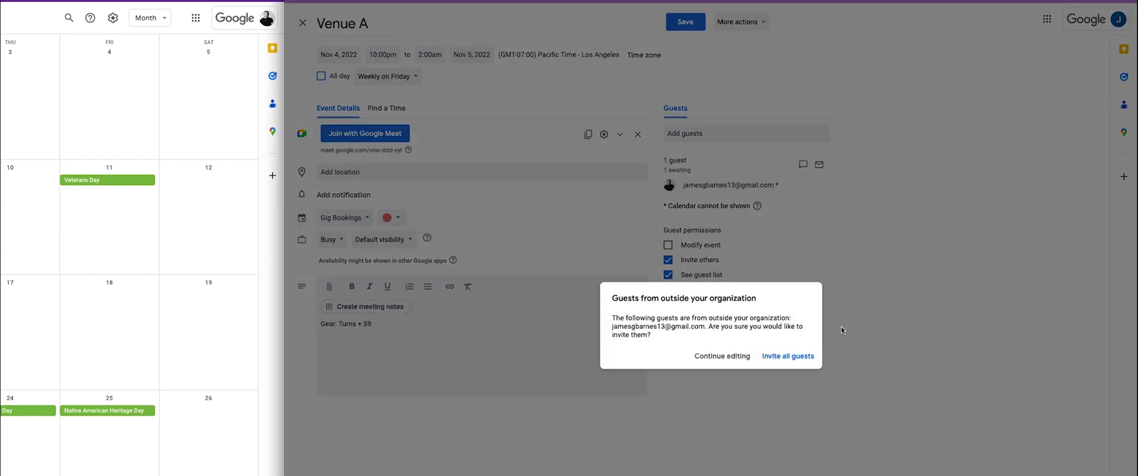
pyautogui.click(789, 355)
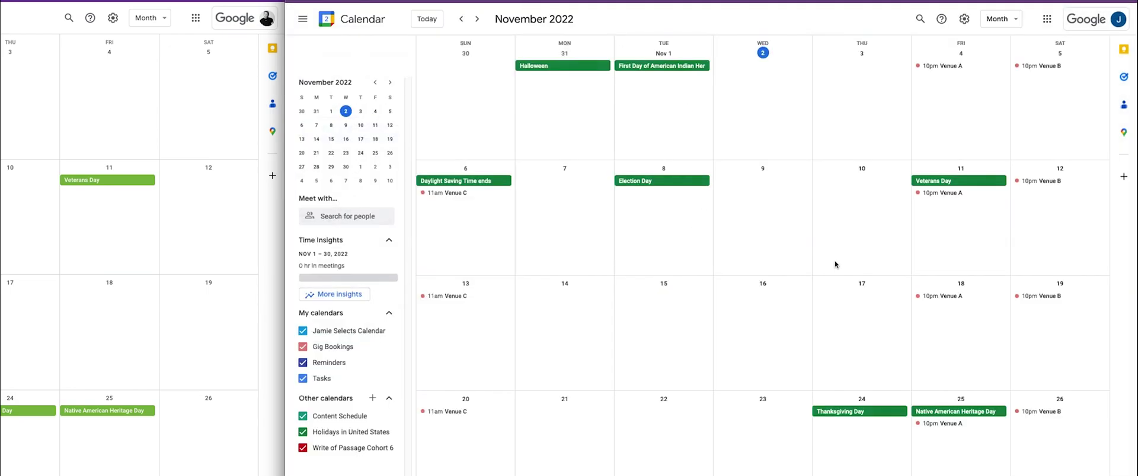
# Run Sync now on the Gig Bookings table so Attendees fill in, then open Automations.
pyautogui.hotkey('alt', 'Tab')
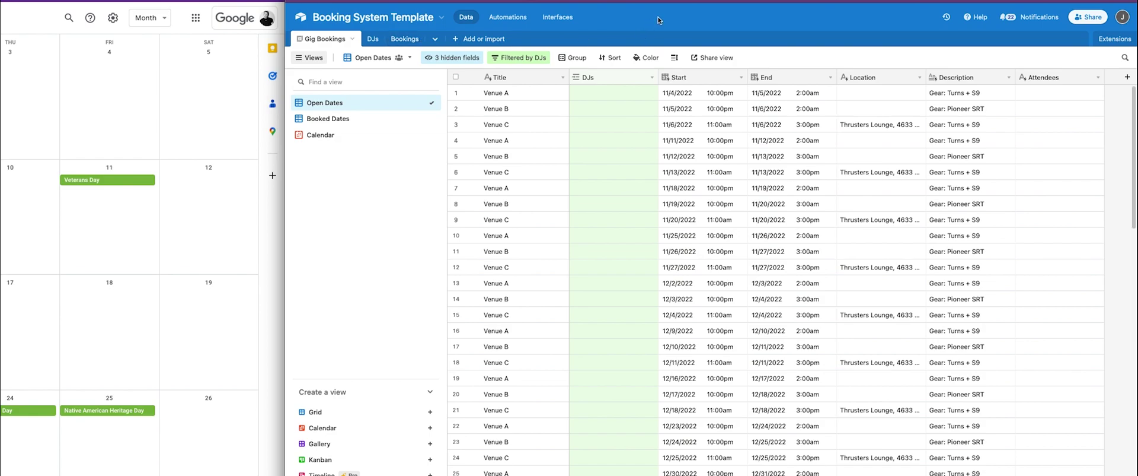
pyautogui.click(353, 40)
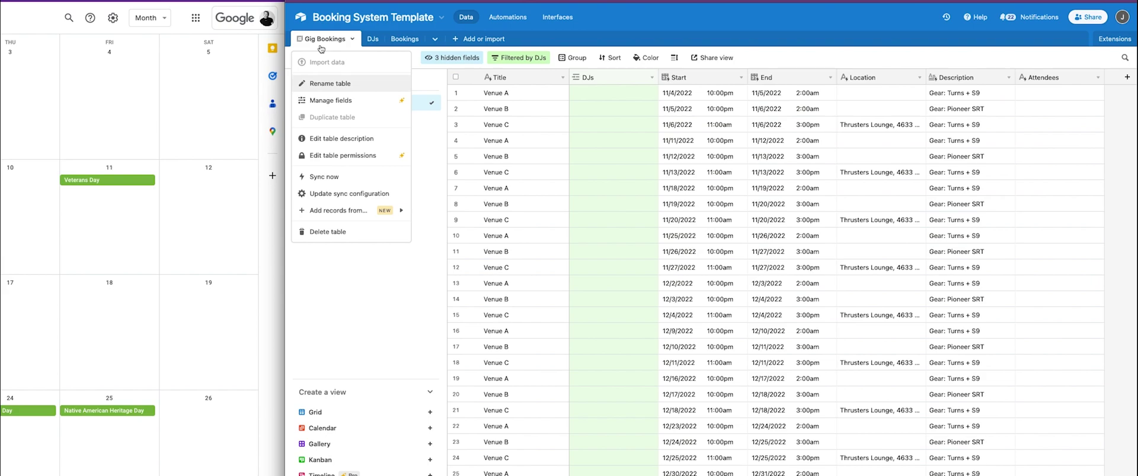
pyautogui.click(340, 178)
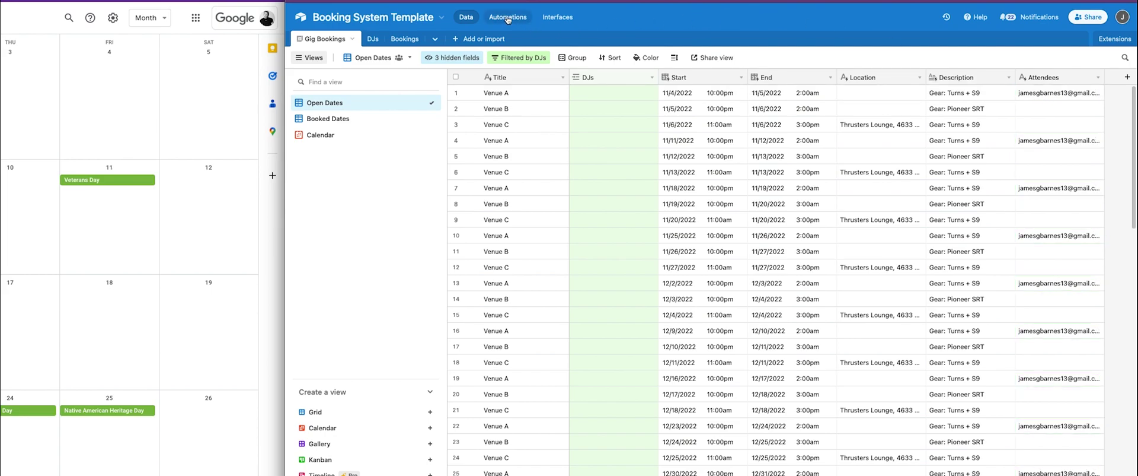
pyautogui.click(508, 19)
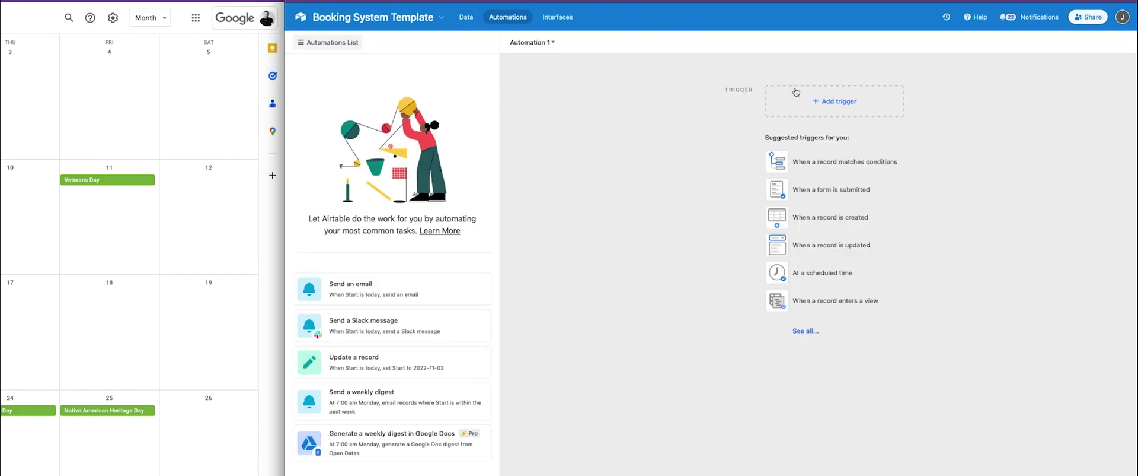
# Add a 'When record updated' trigger on Gig Bookings watching only the DJs field.
pyautogui.click(830, 102)
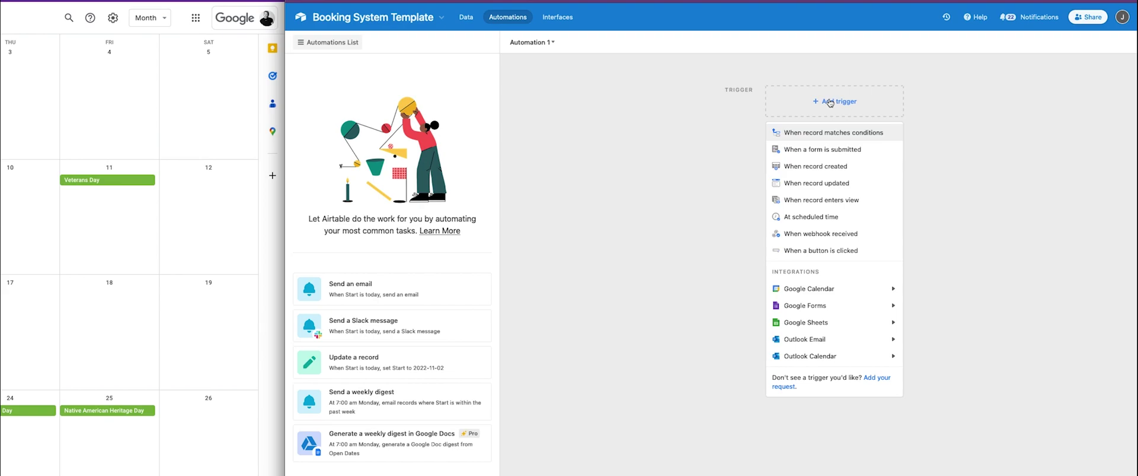
pyautogui.click(811, 185)
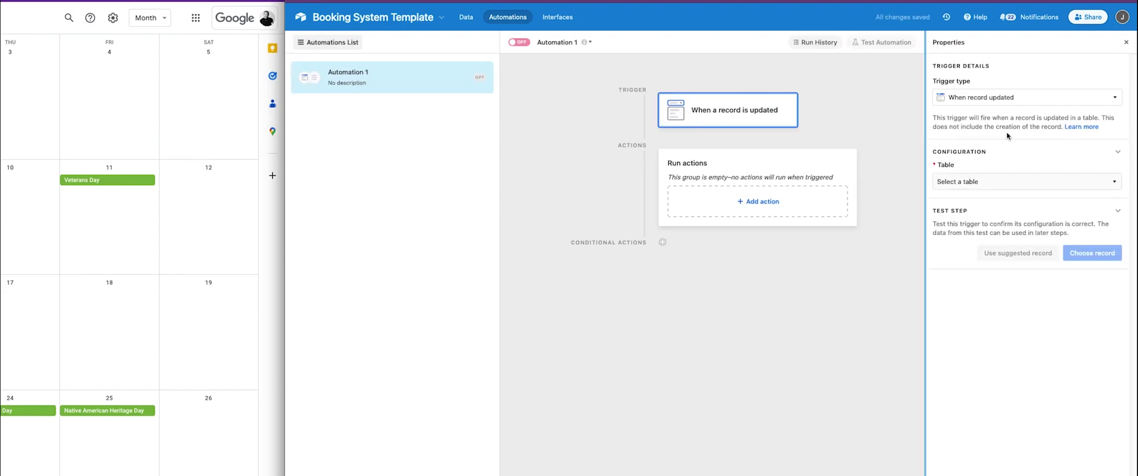
pyautogui.click(989, 184)
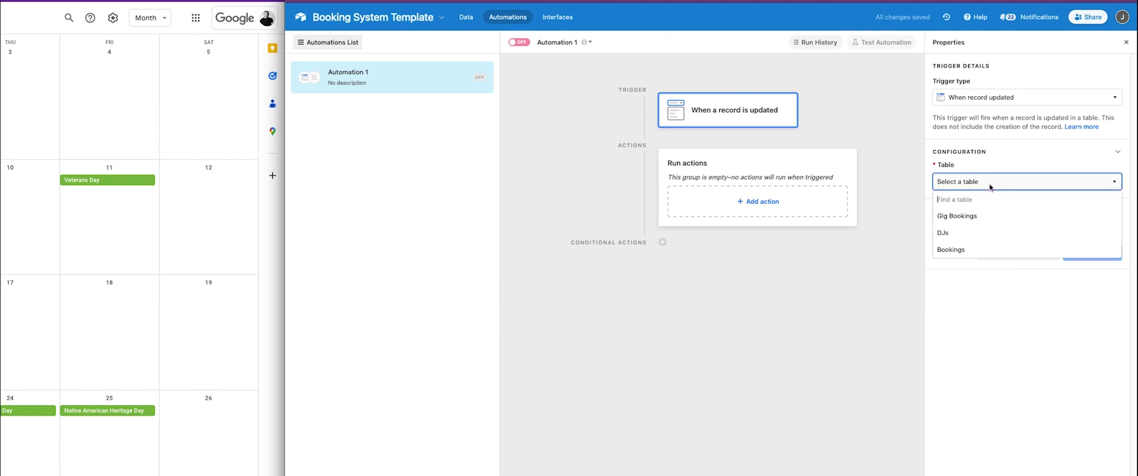
pyautogui.click(960, 217)
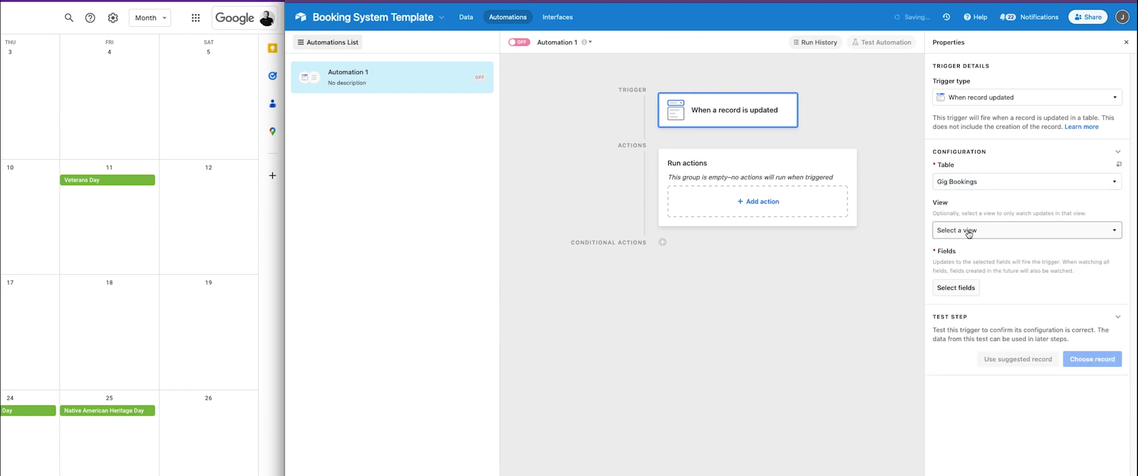
pyautogui.click(957, 288)
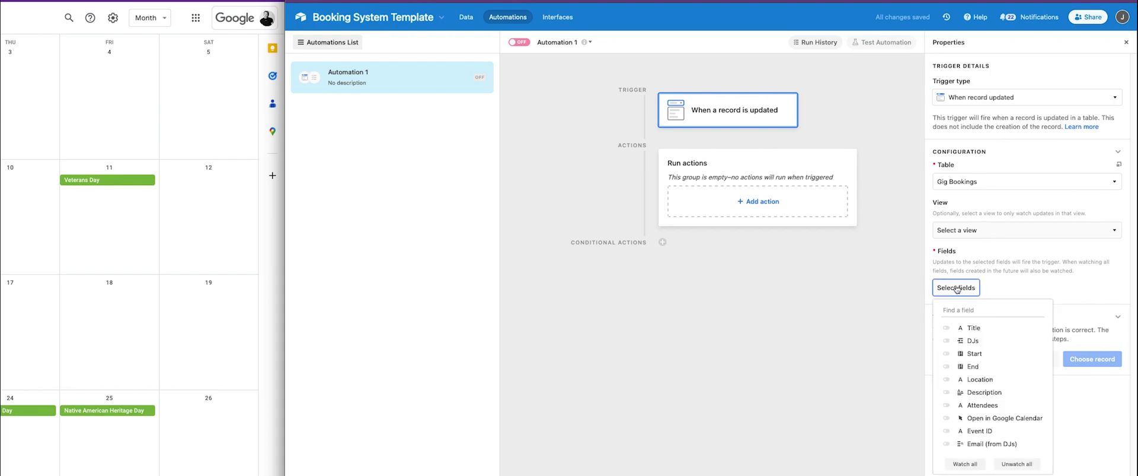
pyautogui.click(973, 341)
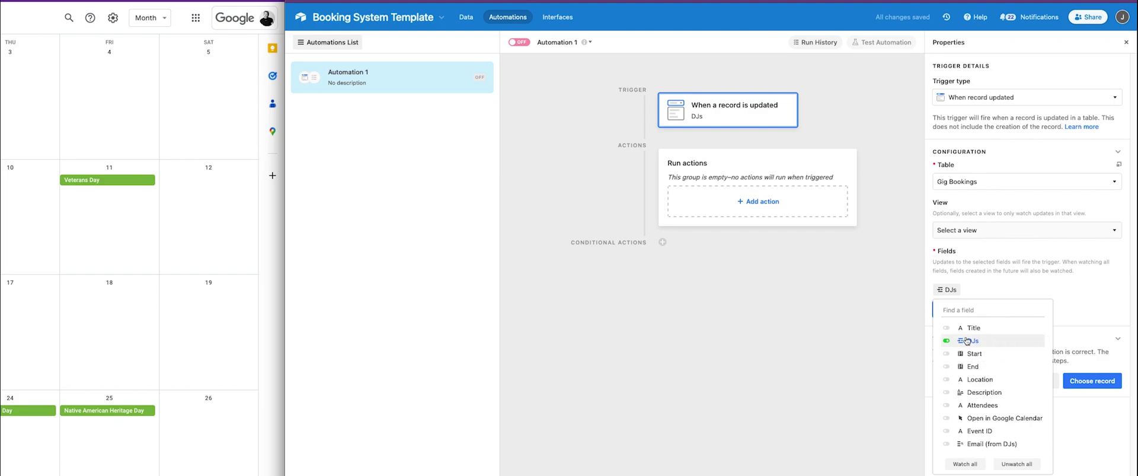
pyautogui.click(1004, 277)
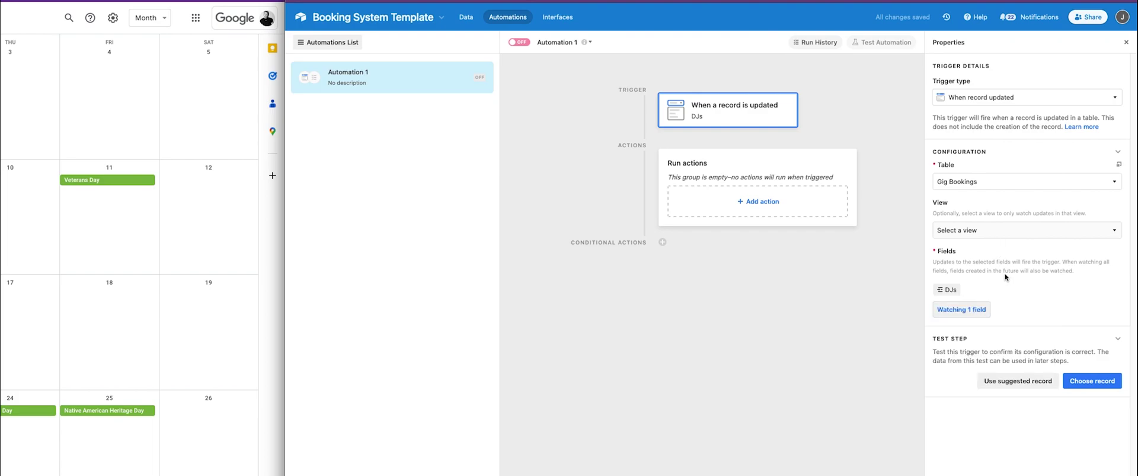
# Add a Google Calendar Update event action using the first account and Gig Bookings calendar.
pyautogui.click(765, 201)
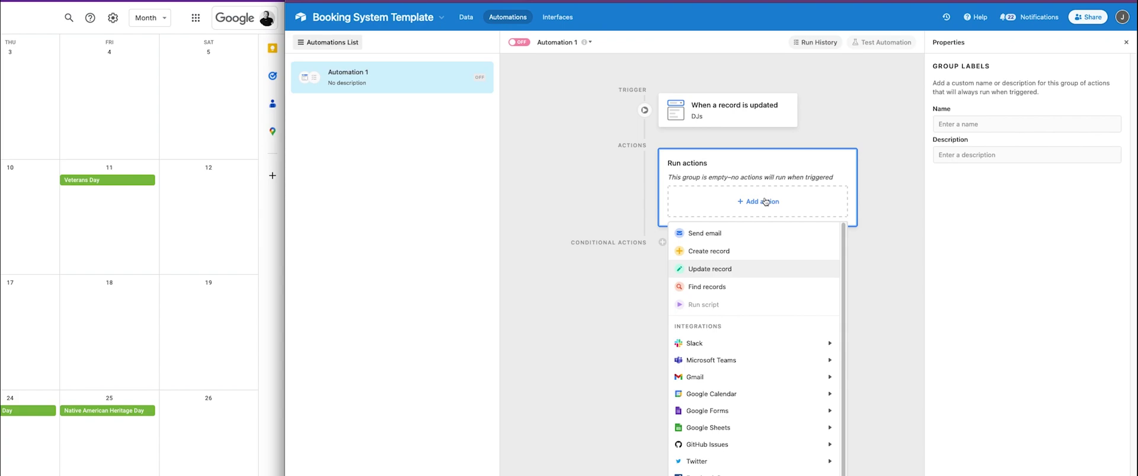
pyautogui.moveTo(722, 398)
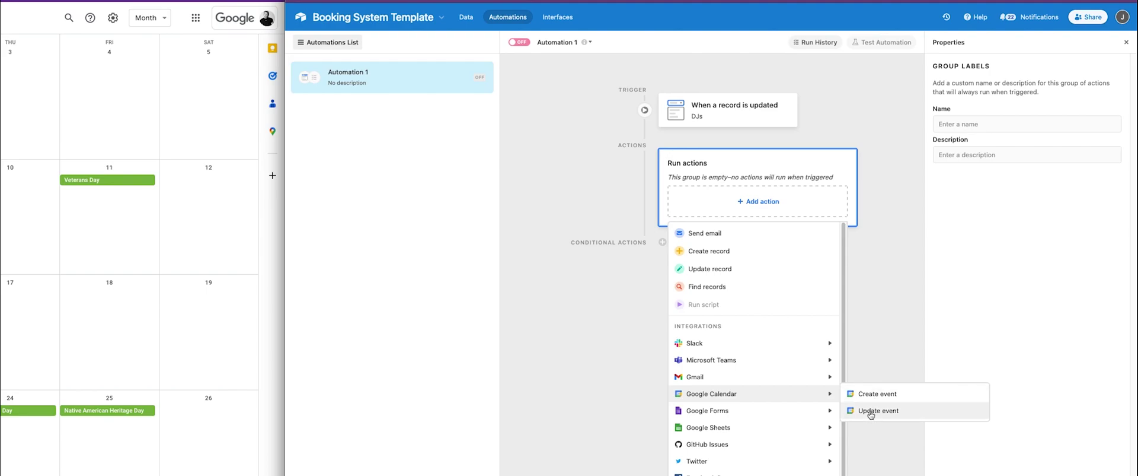
pyautogui.click(872, 415)
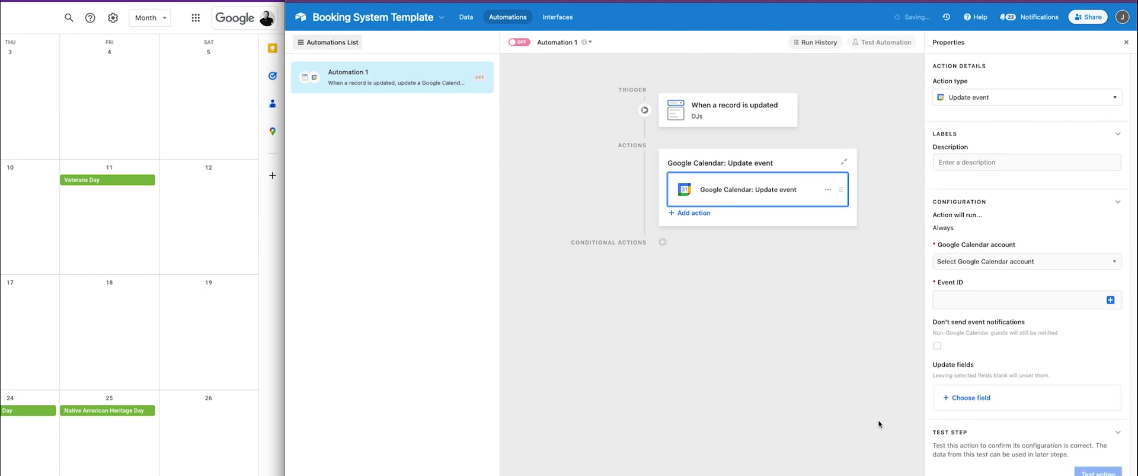
pyautogui.click(975, 263)
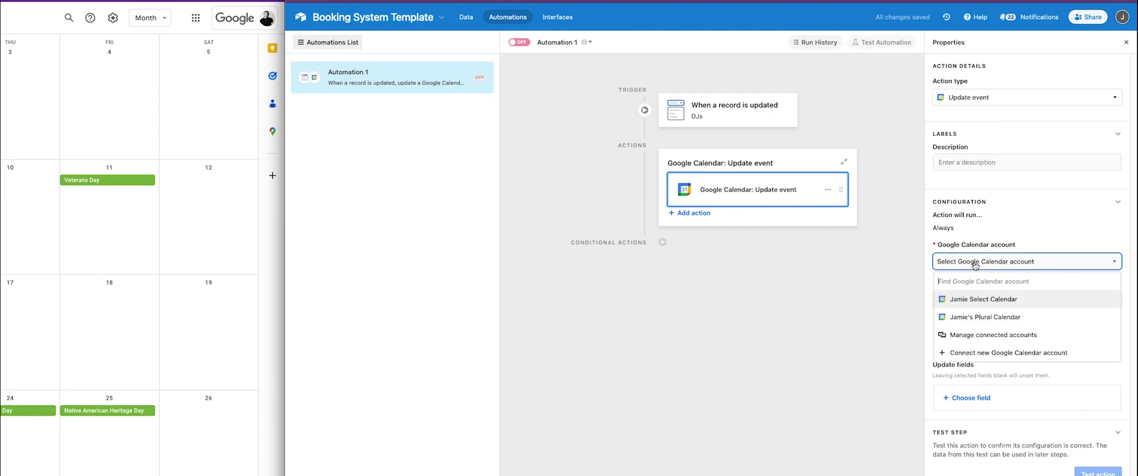
pyautogui.click(976, 299)
pyautogui.click(974, 301)
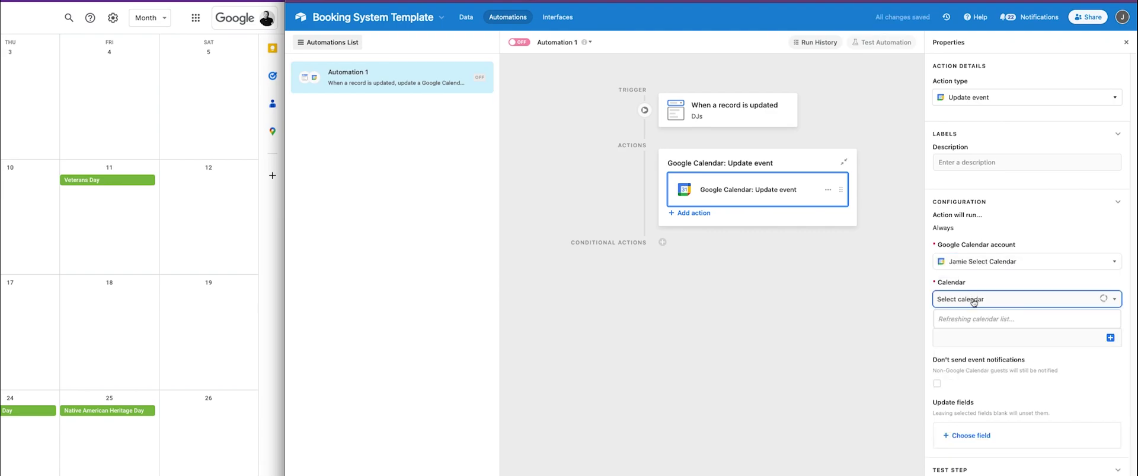
pyautogui.click(973, 393)
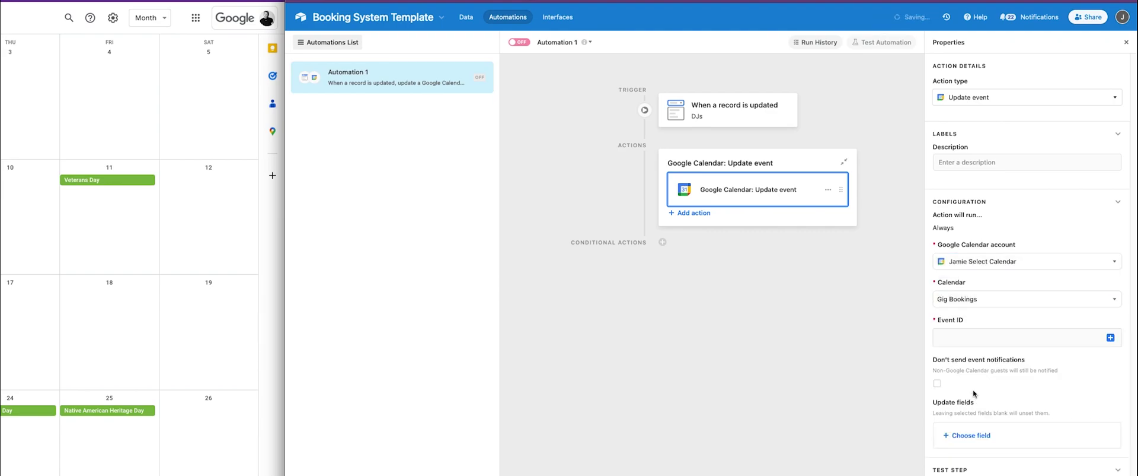
pyautogui.moveTo(943, 319); pyautogui.dragTo(982, 324)
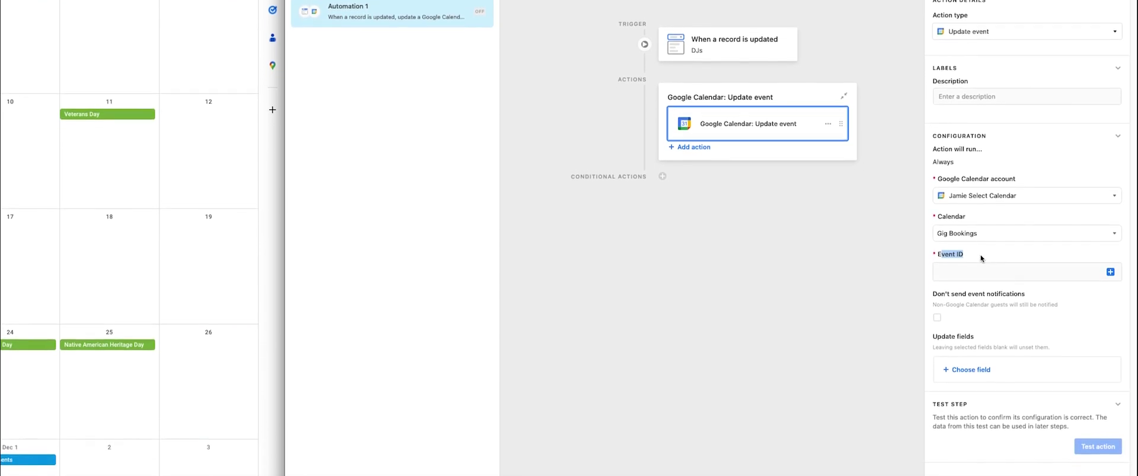
# Start filling Event ID from record data by searching 'id'.
pyautogui.click(1103, 273)
pyautogui.click(1110, 272)
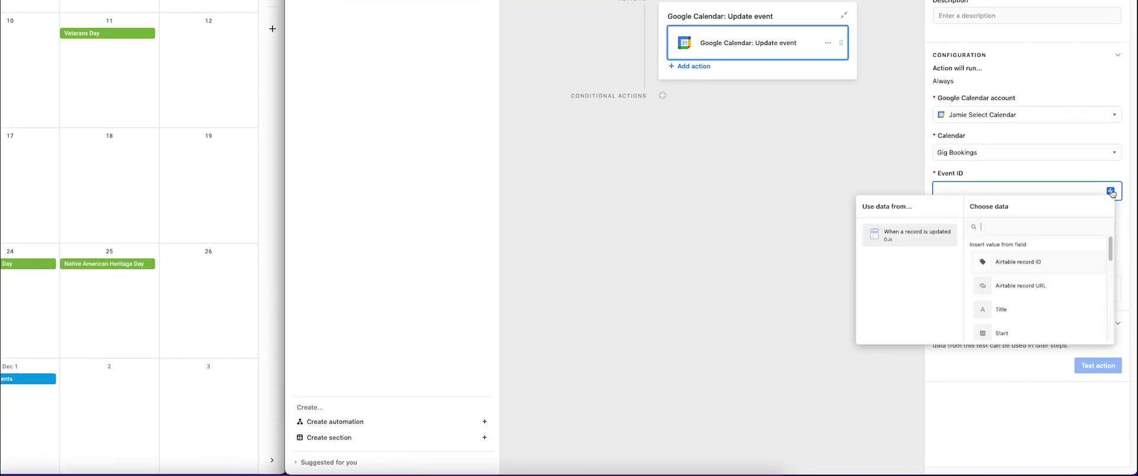
pyautogui.write('id')
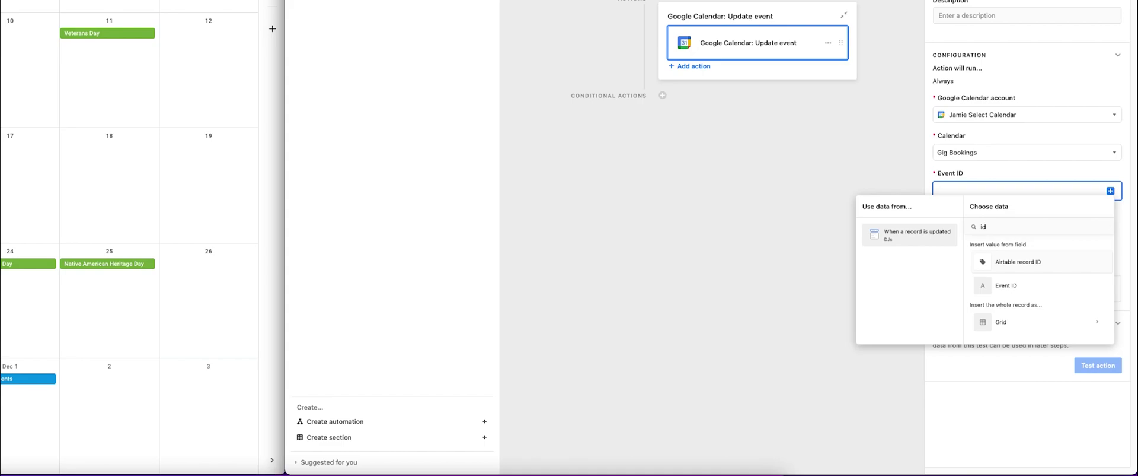
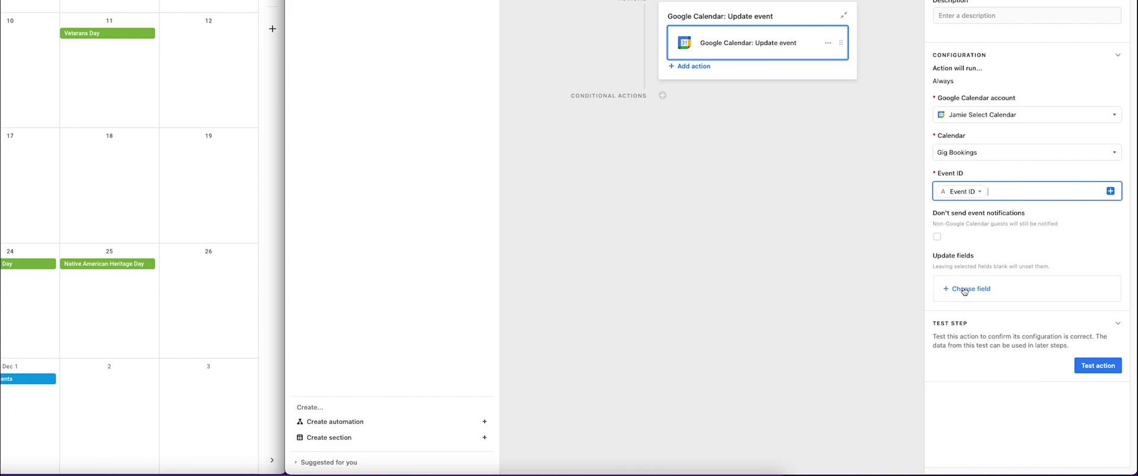
# Add Attendees to the update fields and insert the record's Attendees value.
pyautogui.scroll(-2, 978, 363)
pyautogui.click(976, 399)
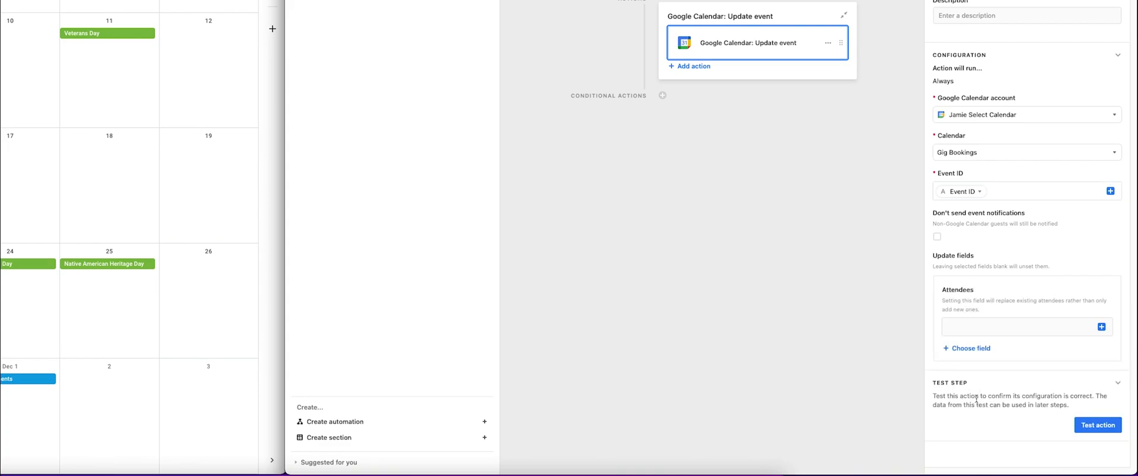
pyautogui.moveTo(942, 291); pyautogui.dragTo(975, 293)
pyautogui.click(984, 326)
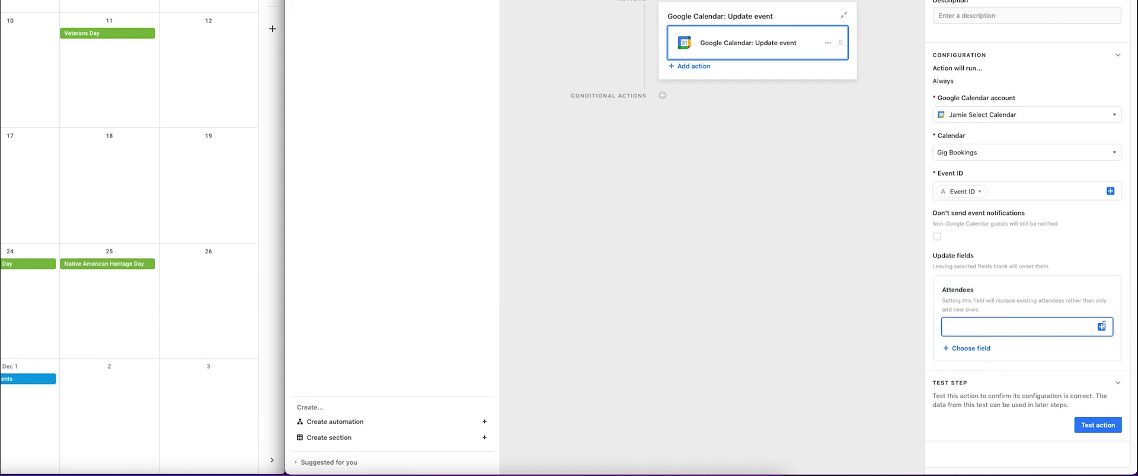
pyautogui.click(1101, 327)
pyautogui.scroll(-3, 1099, 328)
pyautogui.click(1021, 308)
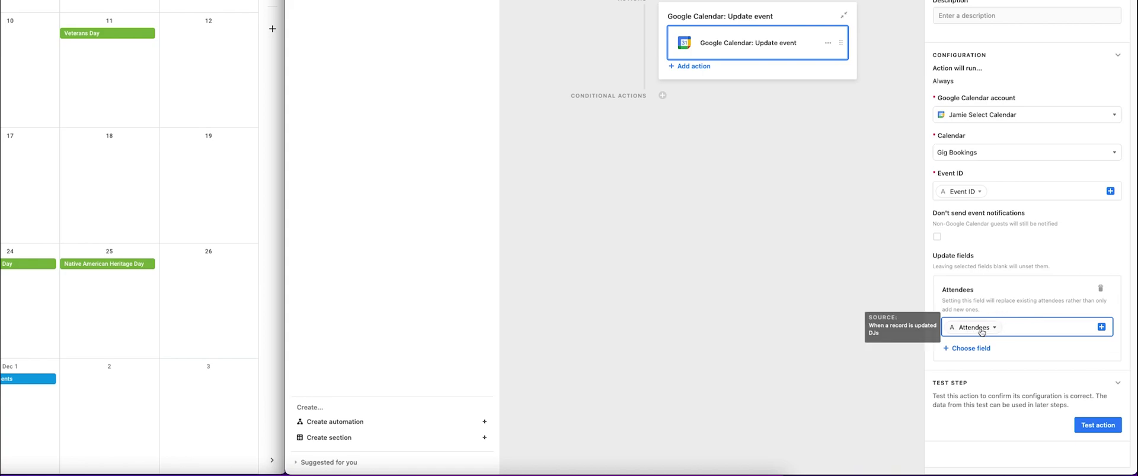
# Append the Email (from DJs) value to the Attendees field and exit the editor.
pyautogui.click(1102, 326)
pyautogui.write('ema')
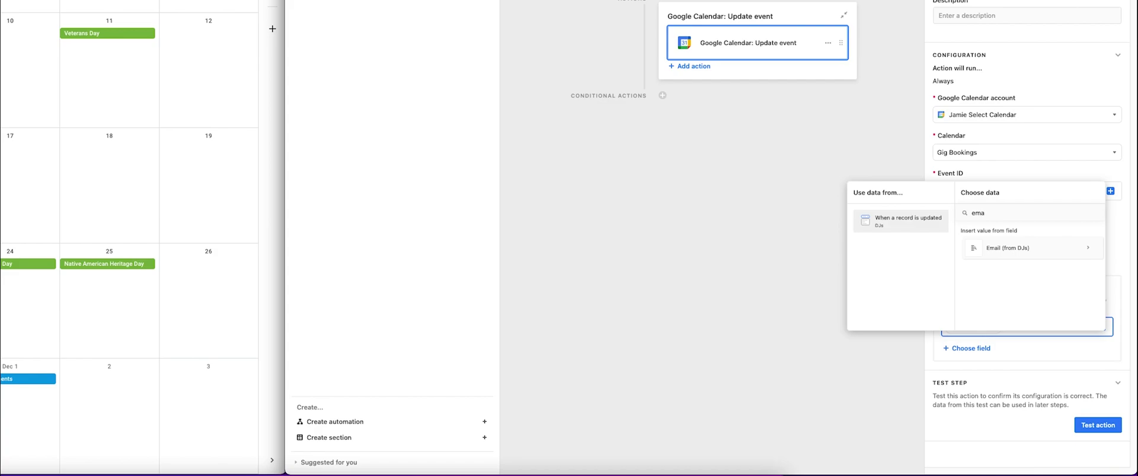
pyautogui.write('il')
pyautogui.click(1003, 249)
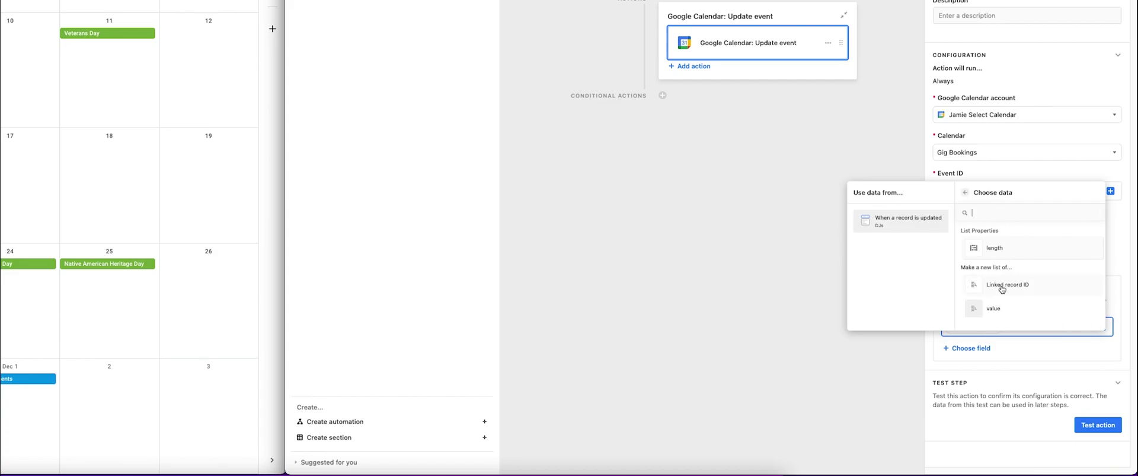
pyautogui.click(1006, 310)
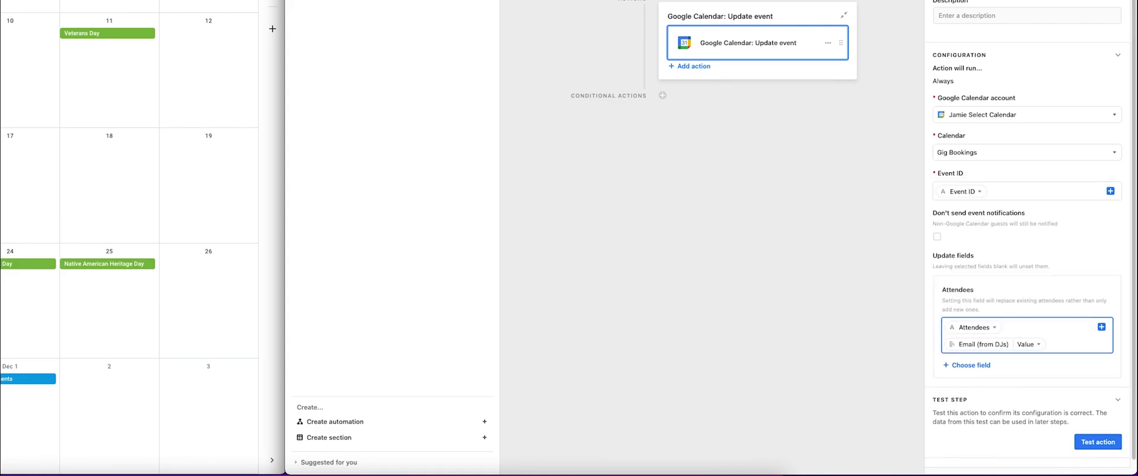
pyautogui.press('Escape')
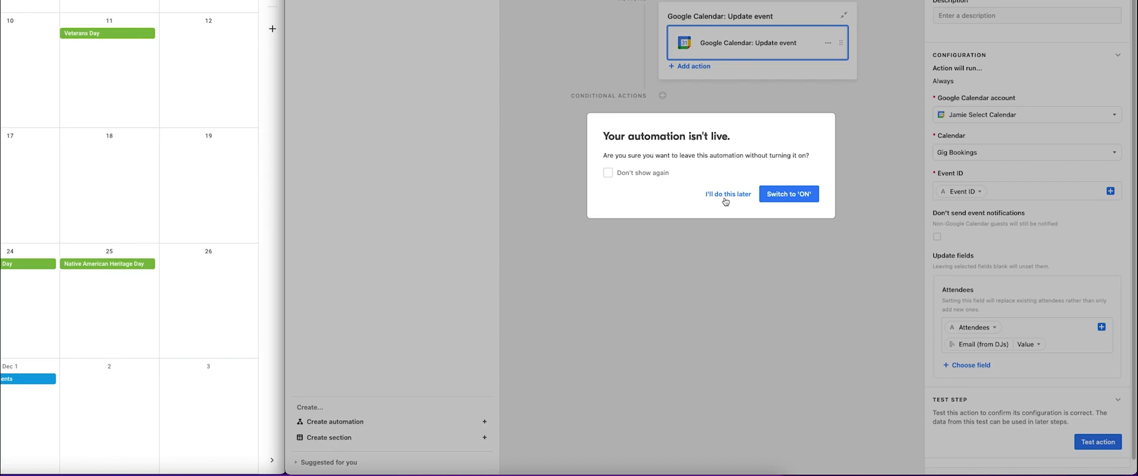
# Leave the automation off and briefly show, then re-hide, Email (from DJs) in Open Dates.
pyautogui.click(725, 198)
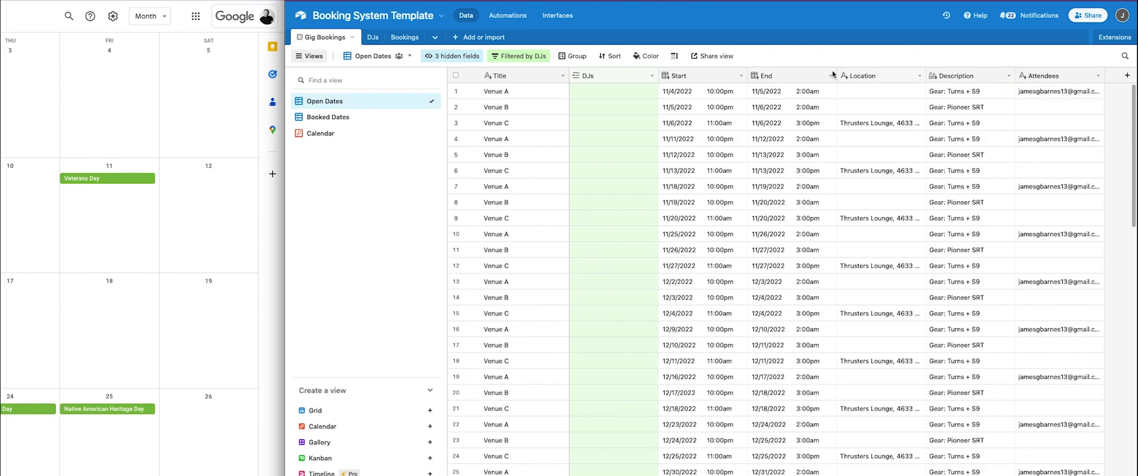
pyautogui.click(452, 56)
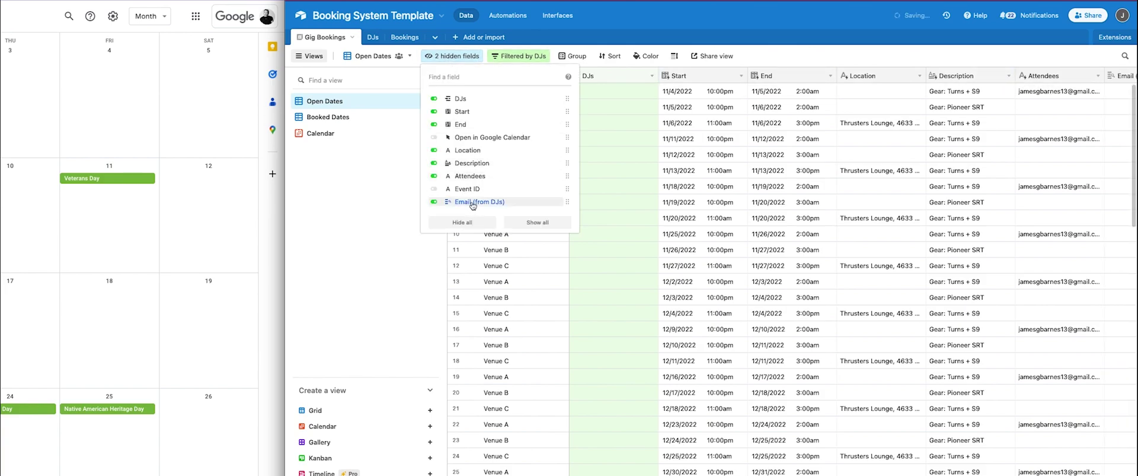
pyautogui.click(474, 202)
pyautogui.click(479, 203)
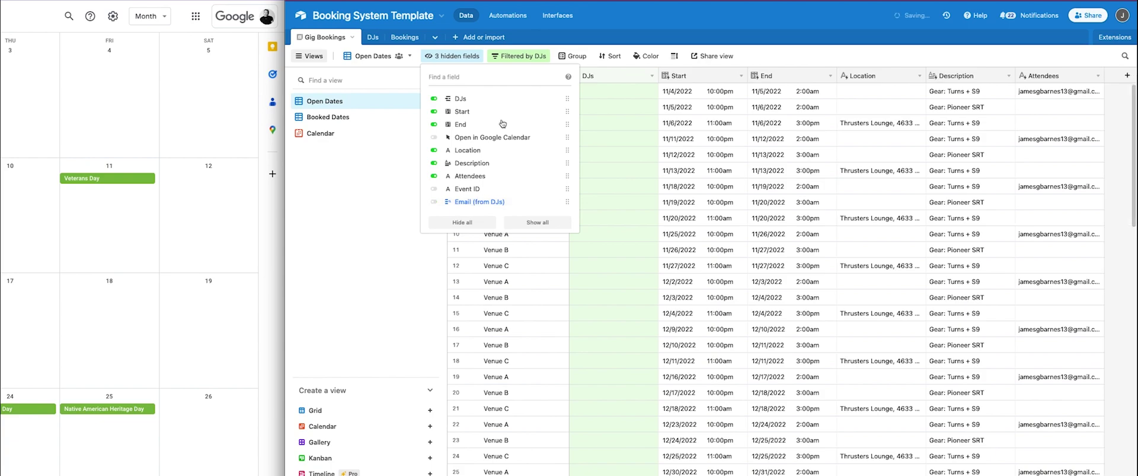
pyautogui.click(638, 13)
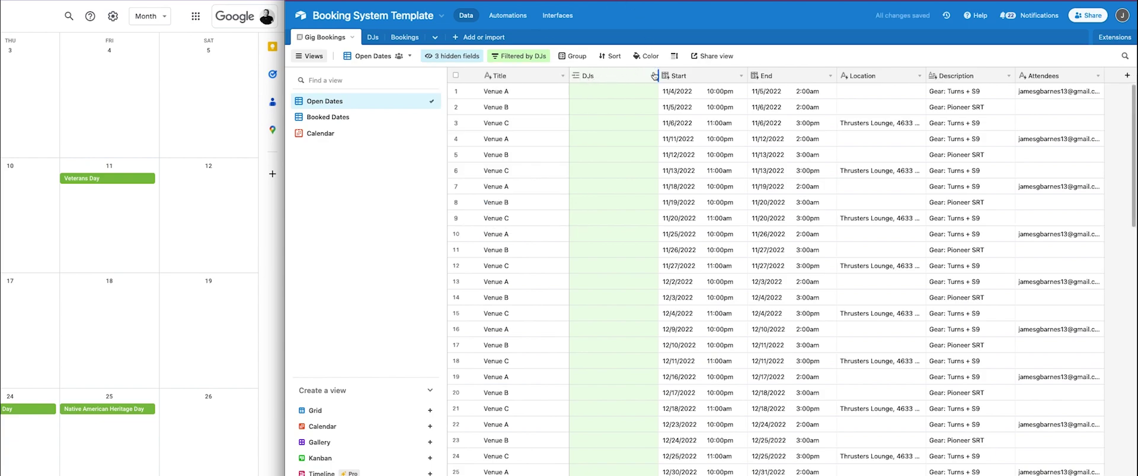
# Inspect the DJs lookup fields setup without changes, recheck the hidden email column, return to Automations.
pyautogui.click(654, 76)
pyautogui.click(629, 110)
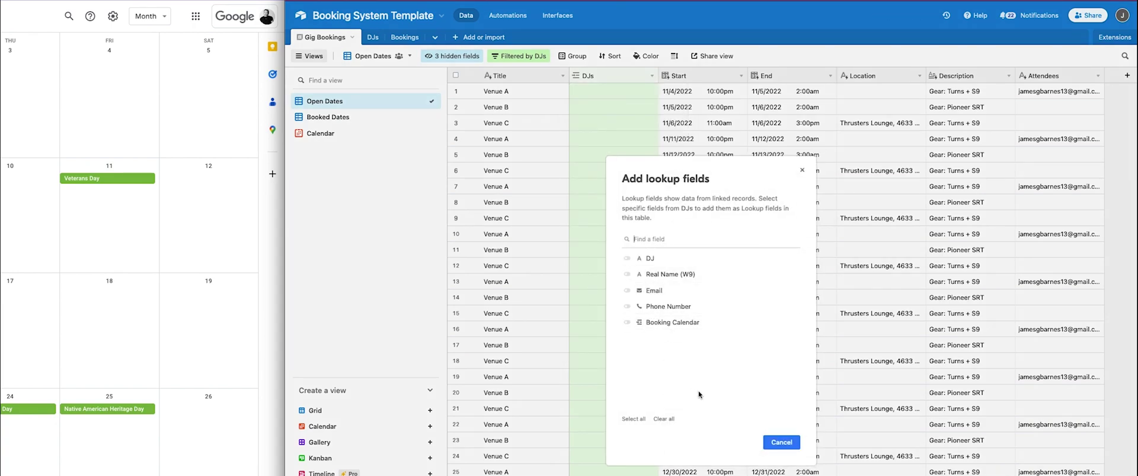
pyautogui.click(802, 169)
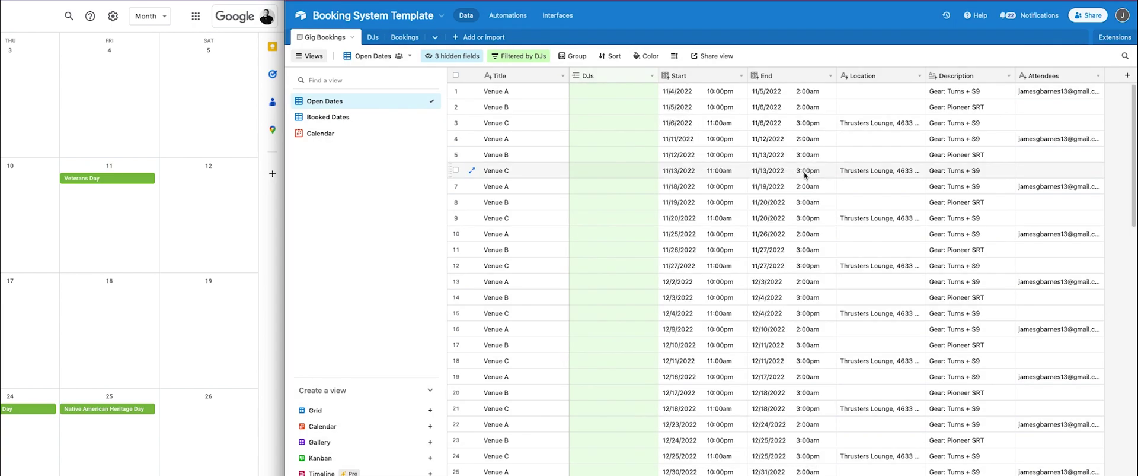
pyautogui.click(462, 56)
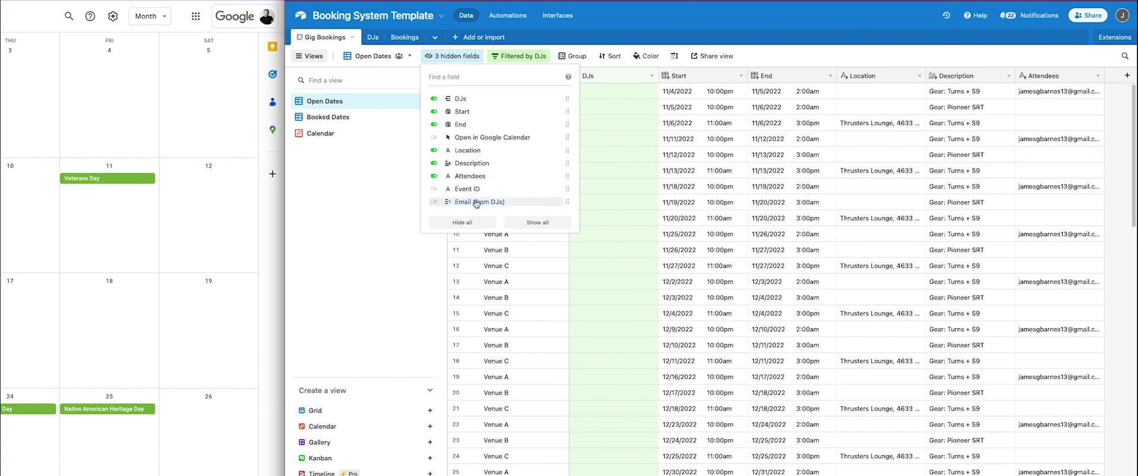
pyautogui.click(479, 202)
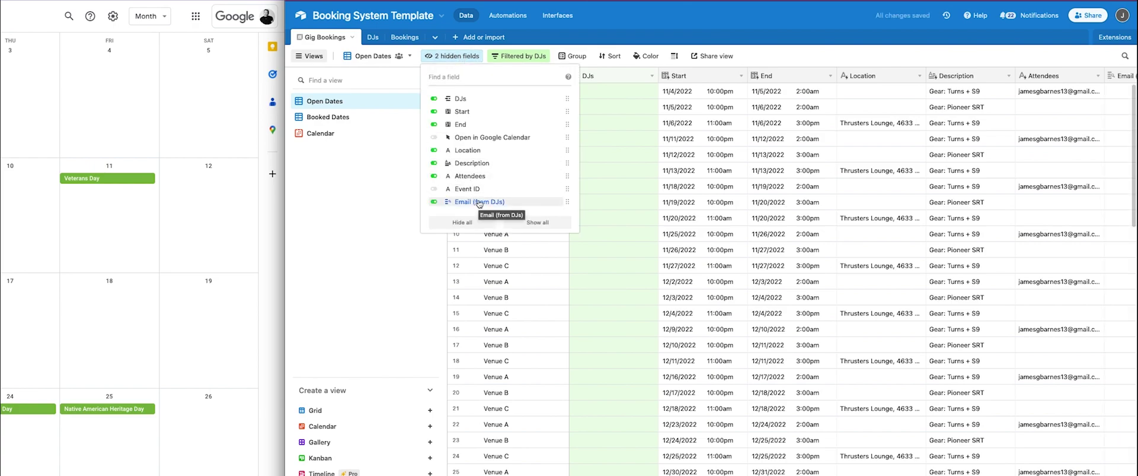
pyautogui.click(479, 202)
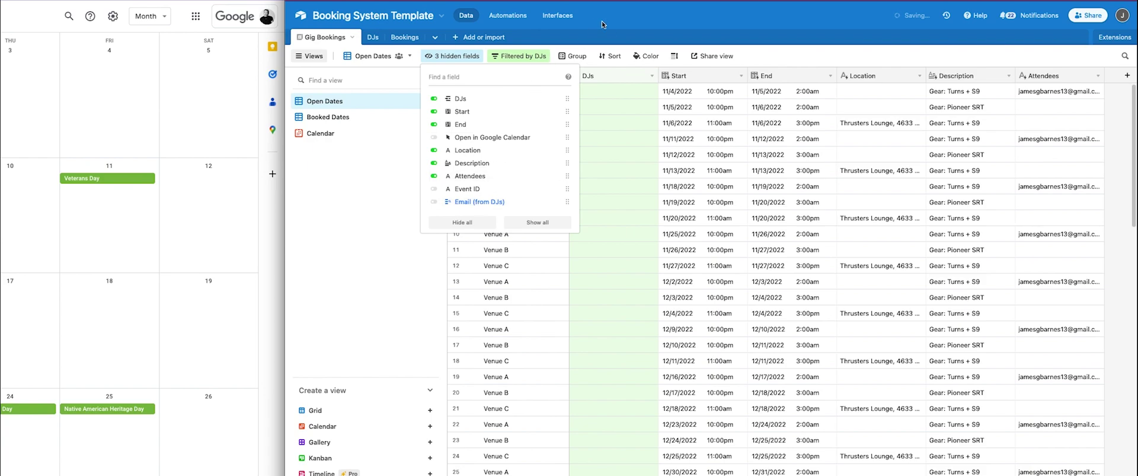
pyautogui.click(629, 21)
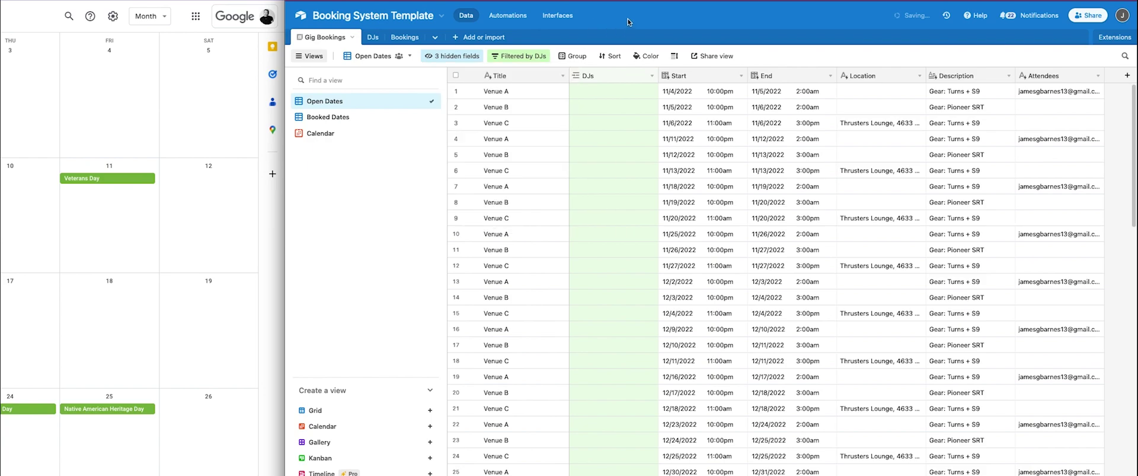
pyautogui.click(507, 18)
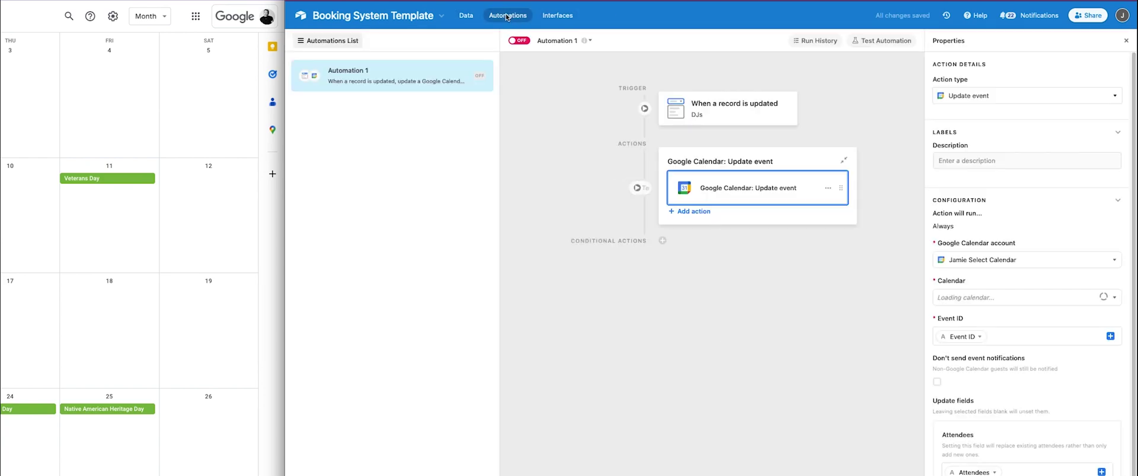
# Rename the automation to 'Add DJ to Calendar When Booked' and switch it on.
pyautogui.click(563, 41)
pyautogui.click(563, 70)
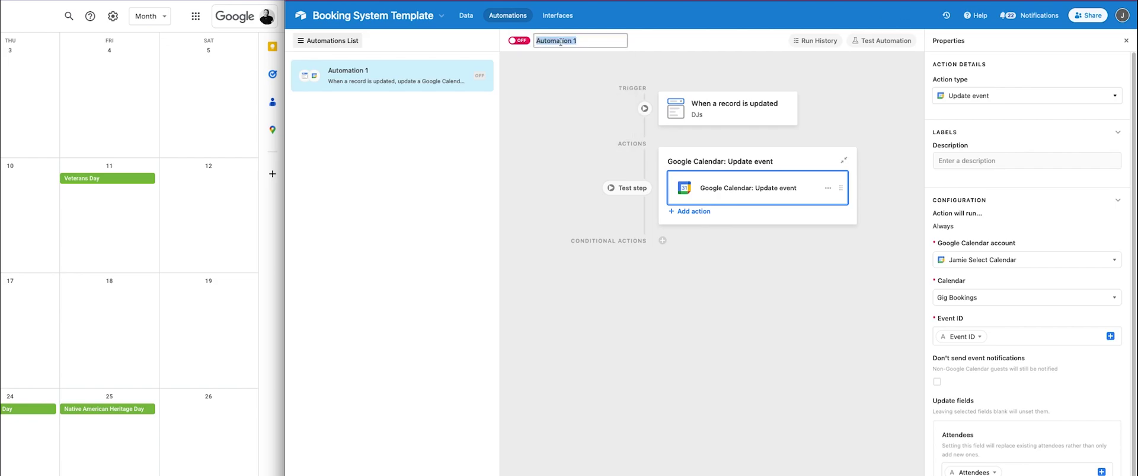
pyautogui.write('Add DJ to Calendar When Booked')
pyautogui.press('Return')
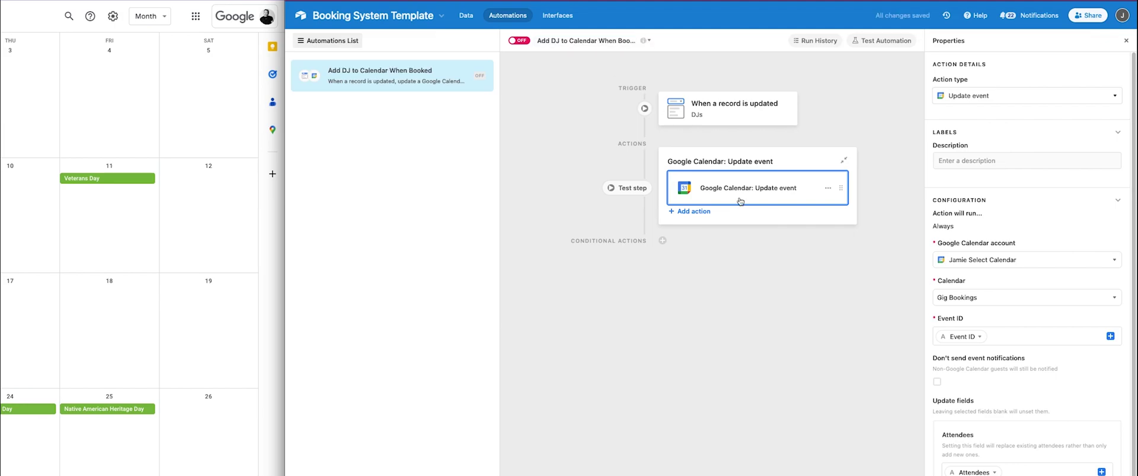
pyautogui.scroll(-1, 1027, 267)
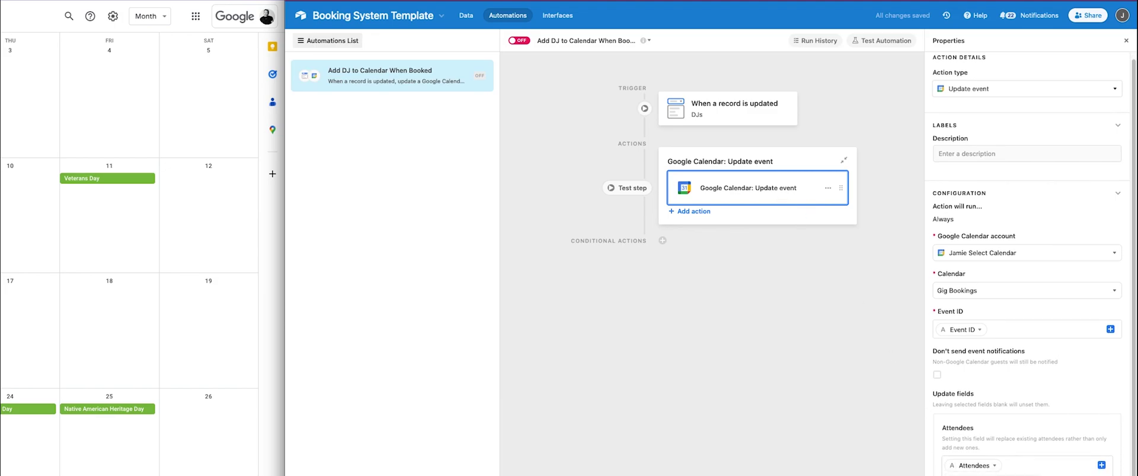
pyautogui.click(519, 40)
# Book DJ 1 for the 11/4 Venue A date in row 1 of Gig Bookings.
pyautogui.click(467, 16)
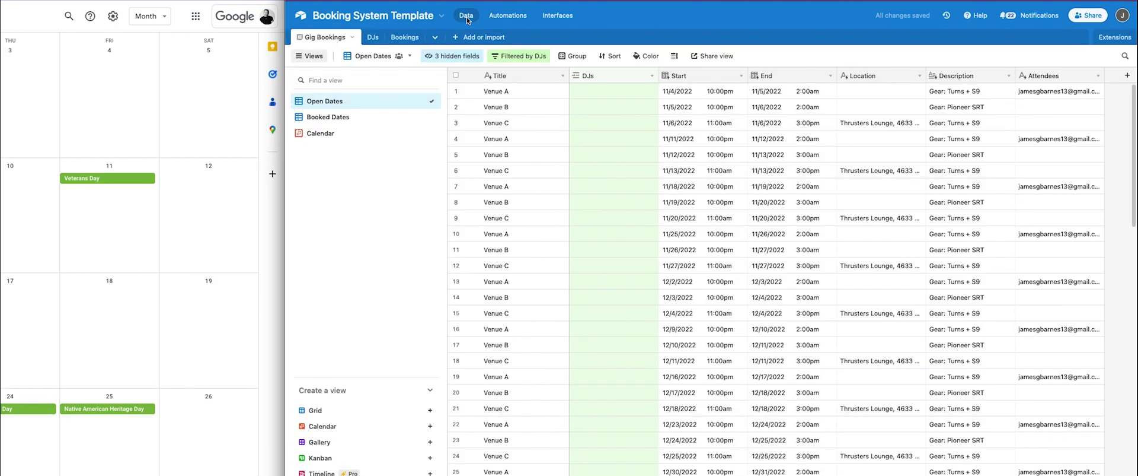
pyautogui.click(575, 91)
pyautogui.click(578, 92)
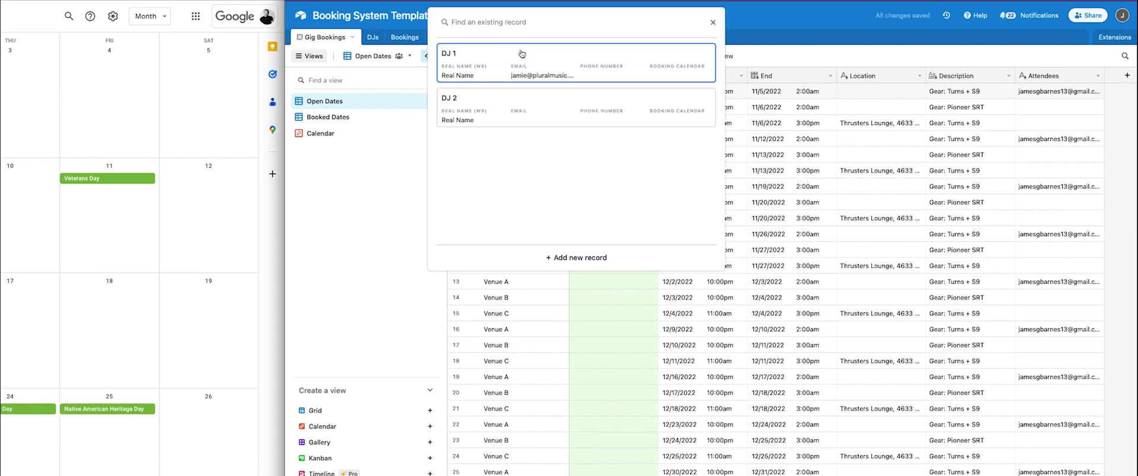
pyautogui.click(518, 55)
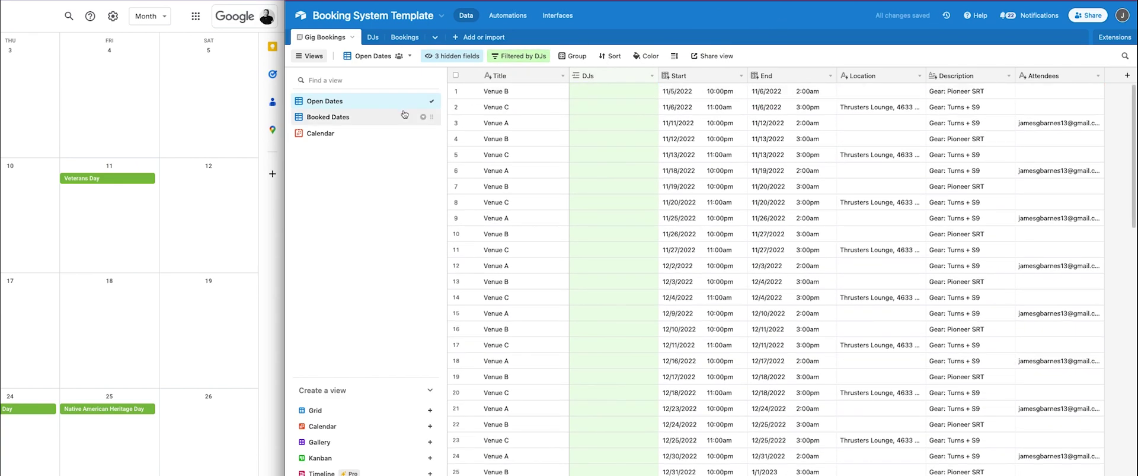
# In Booked Dates, widen Attendees and unhide Email (from DJs), then return to Open Dates.
pyautogui.click(374, 119)
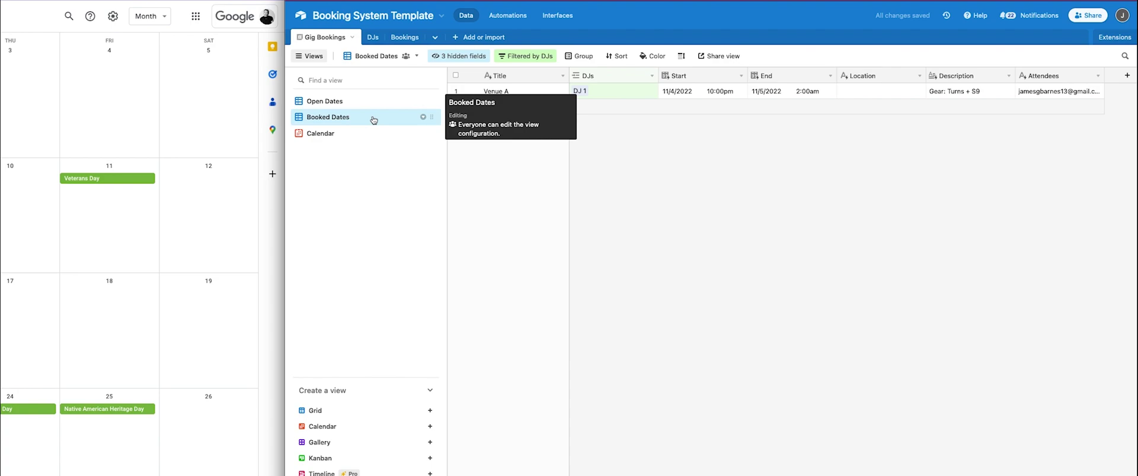
pyautogui.moveTo(1104, 76); pyautogui.dragTo(1121, 76)
pyautogui.click(459, 56)
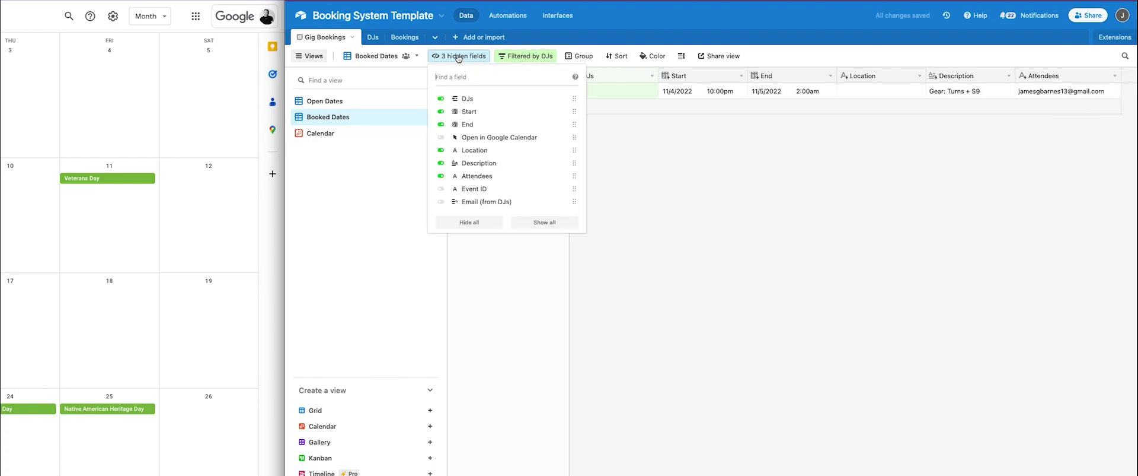
pyautogui.click(483, 202)
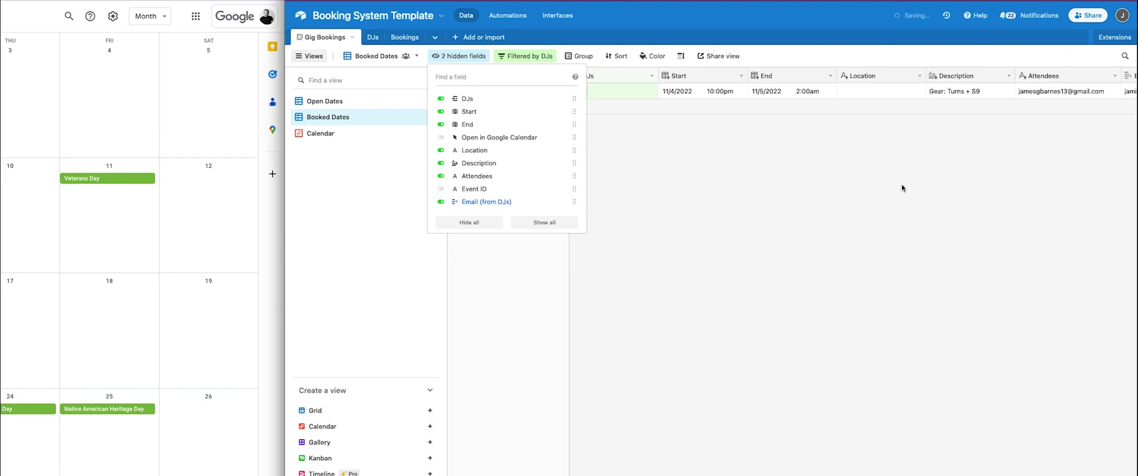
pyautogui.click(853, 178)
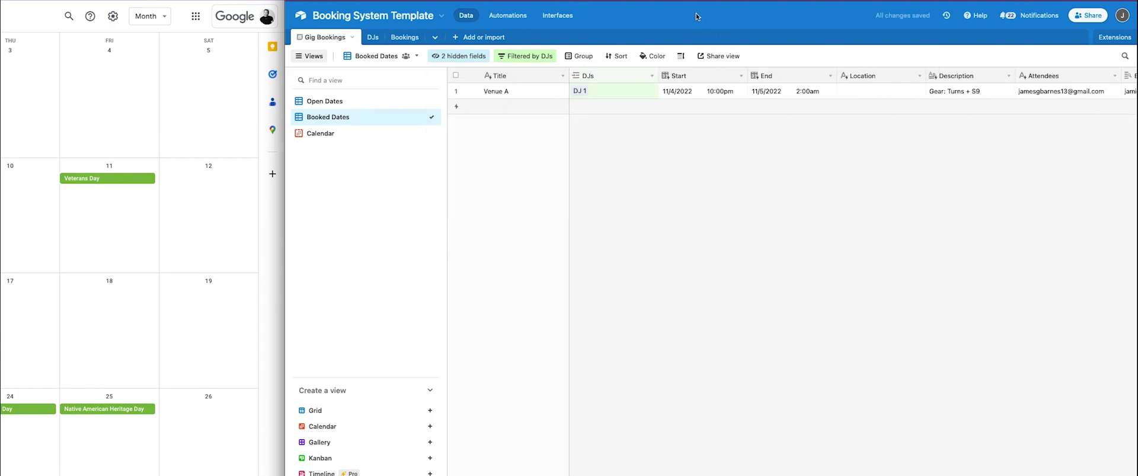
pyautogui.click(358, 104)
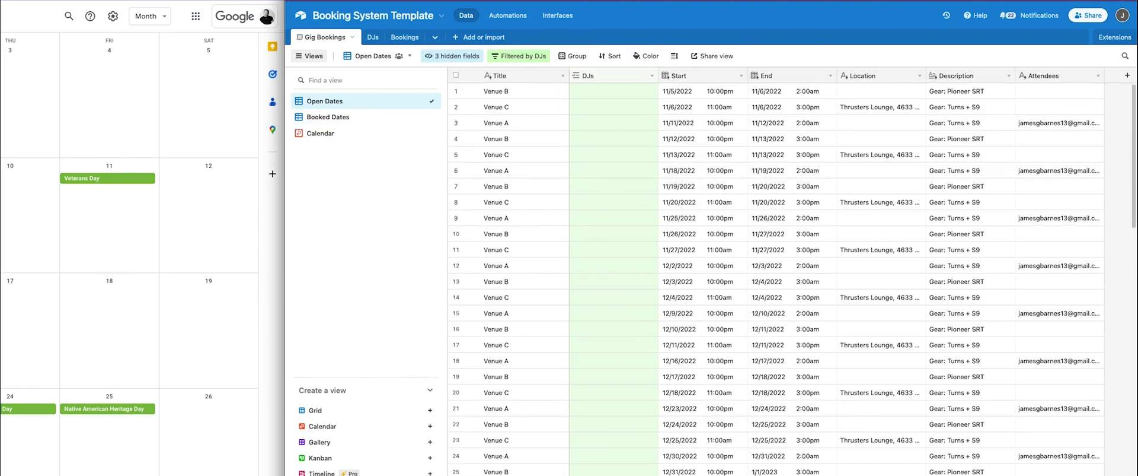
pyautogui.hotkey('alt', 'Tab')
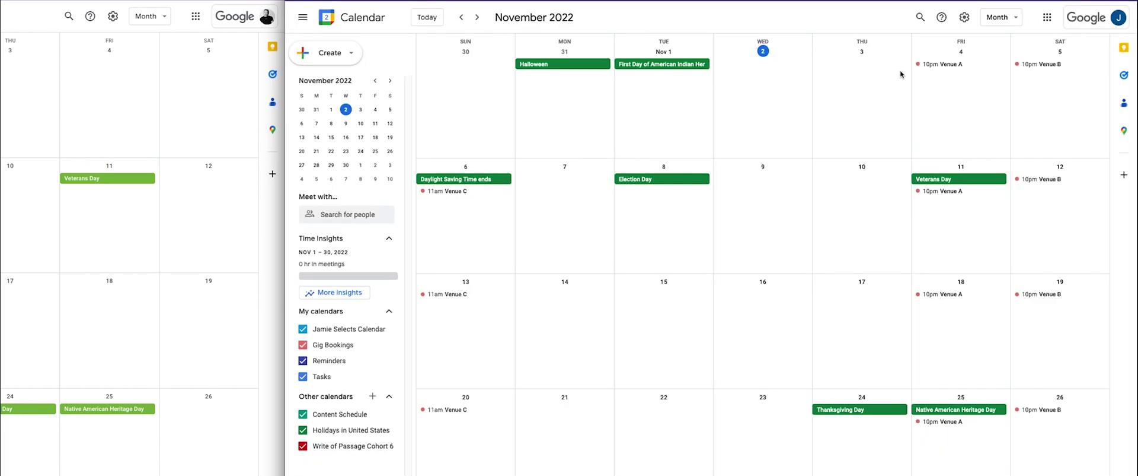
# Check the 10pm Venue A event, reload Google Calendar, and return to Airtable's automations.
pyautogui.click(936, 66)
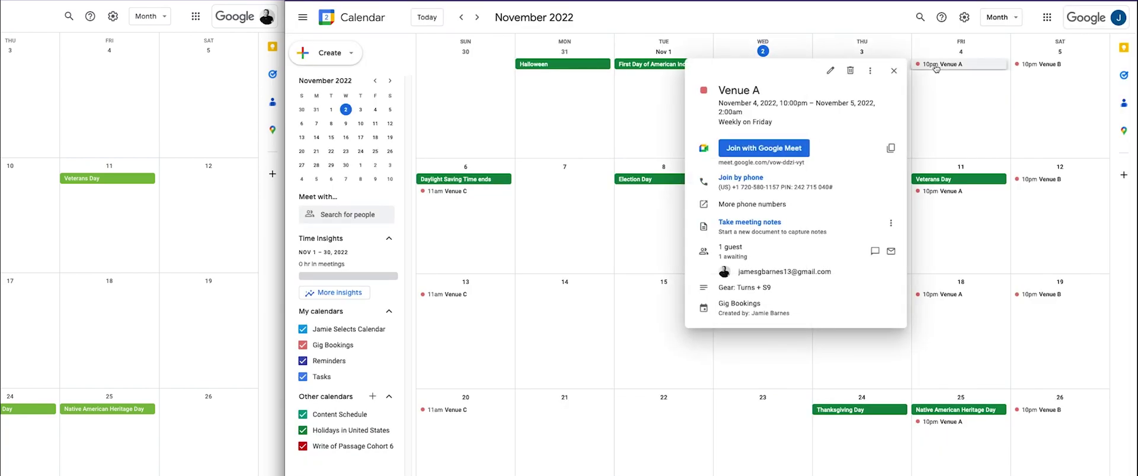
pyautogui.click(738, 21)
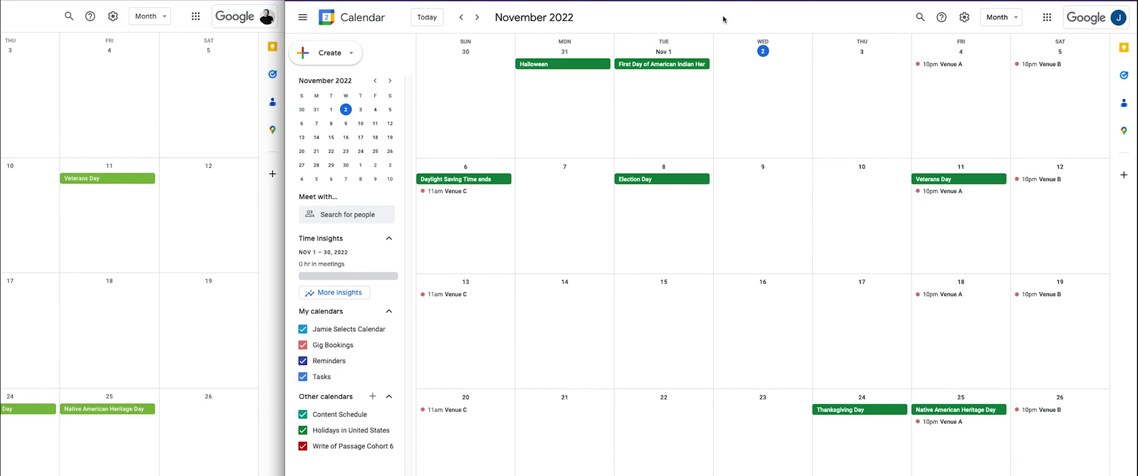
pyautogui.hotkey('ctrl', 'r')
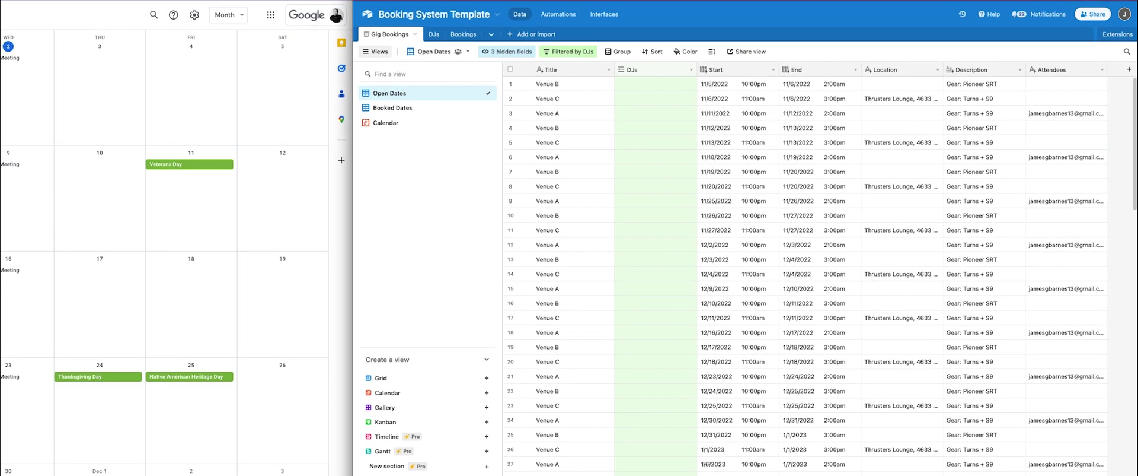
pyautogui.click(558, 14)
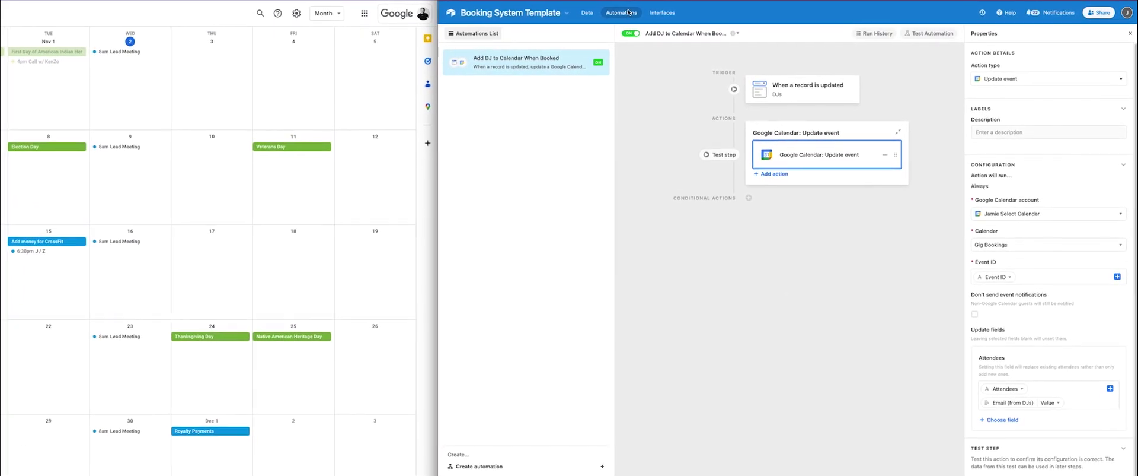
# Add a comma after the Attendees token, publish, and retest the Update event action successfully.
pyautogui.click(1108, 456)
pyautogui.click(886, 300)
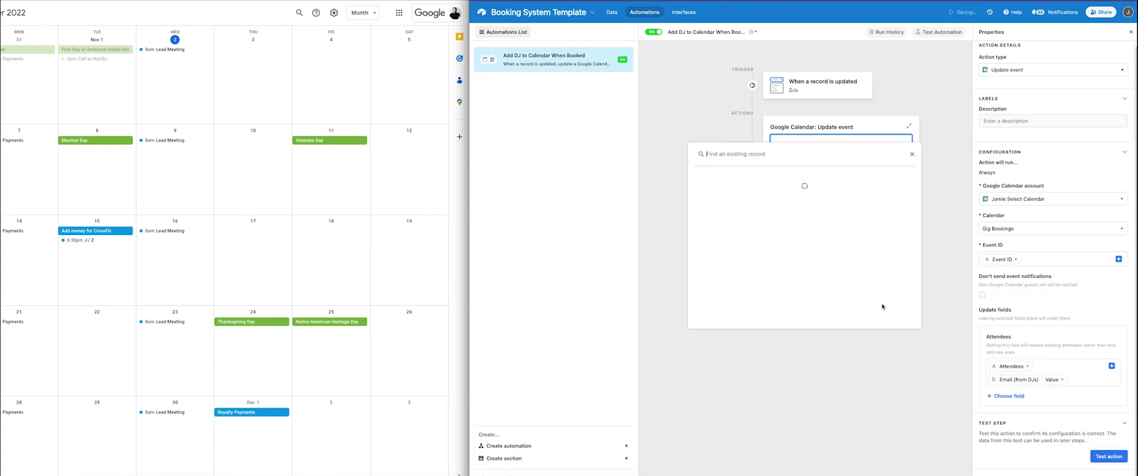
pyautogui.click(879, 284)
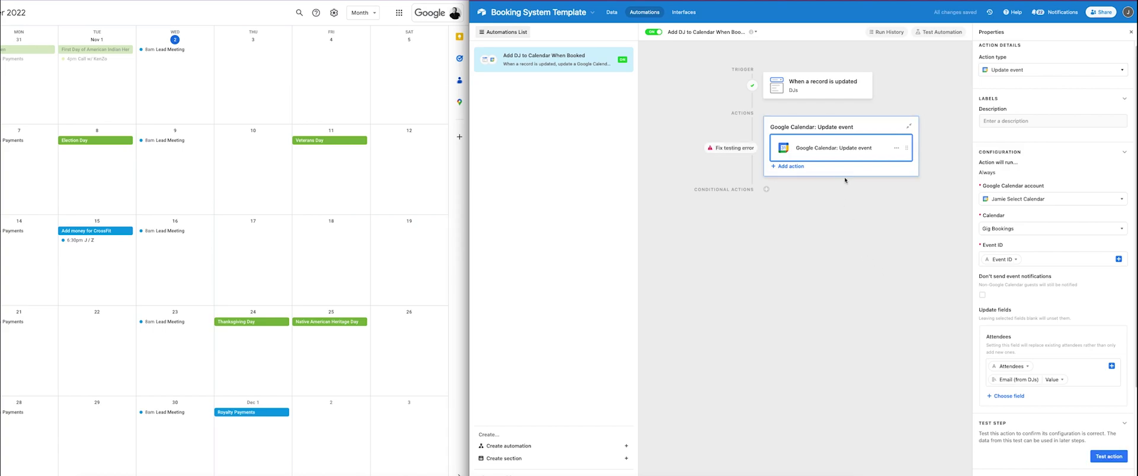
pyautogui.scroll(-2, 1031, 325)
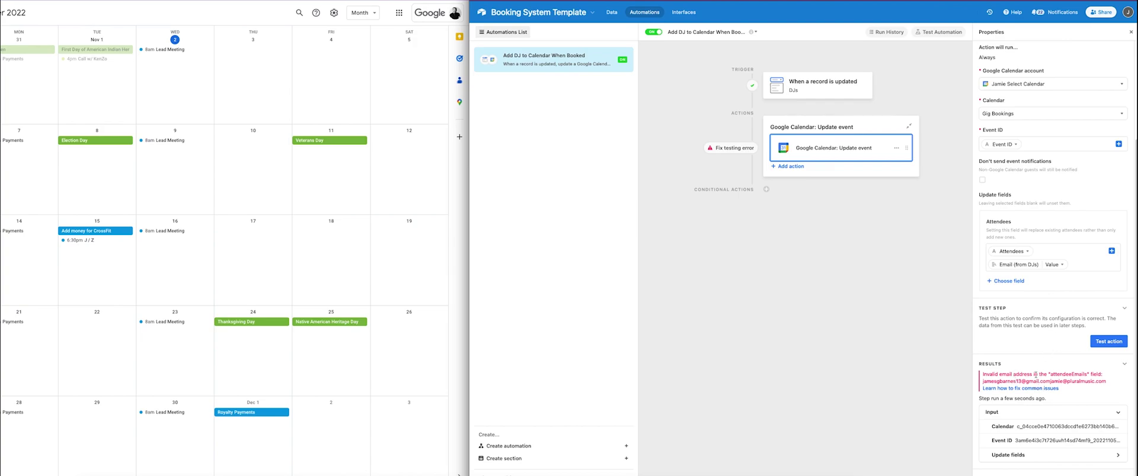
pyautogui.click(1057, 252)
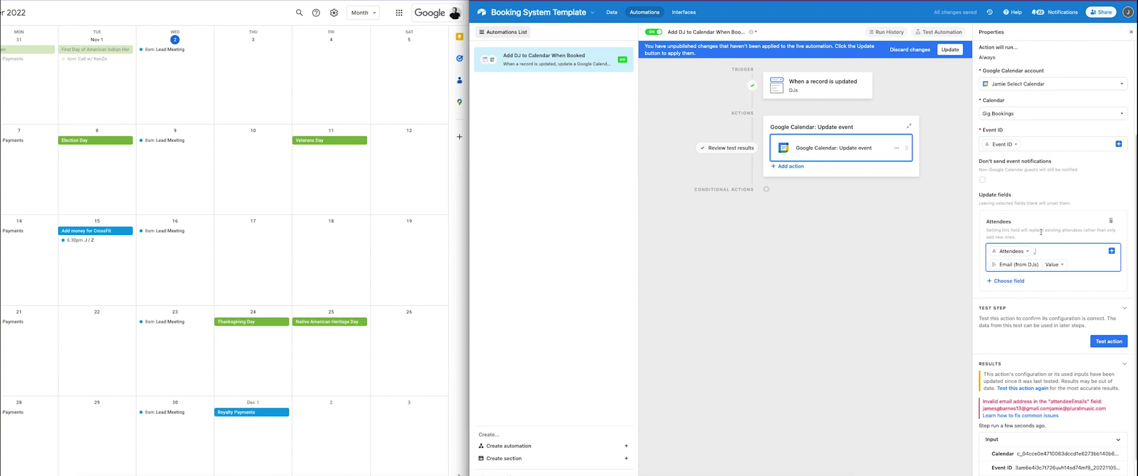
pyautogui.click(952, 52)
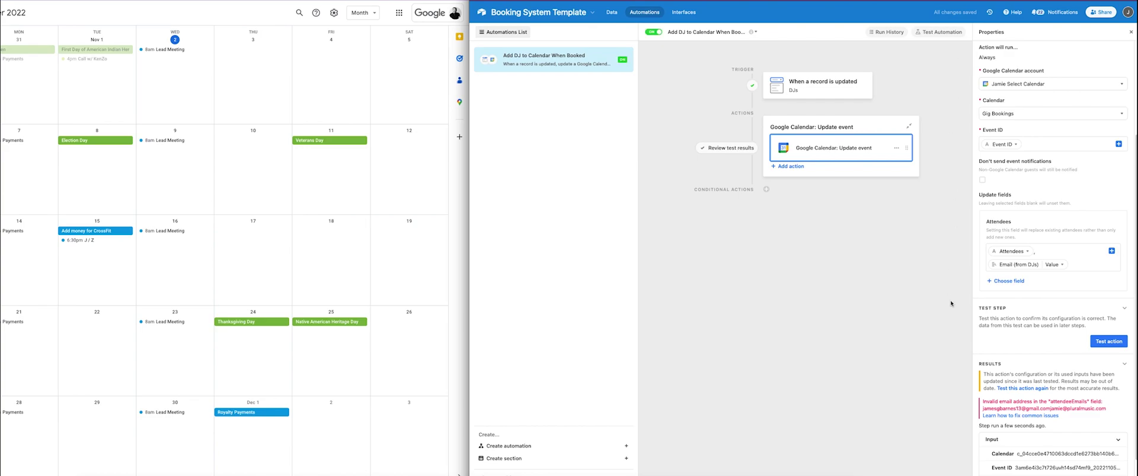
pyautogui.click(1109, 342)
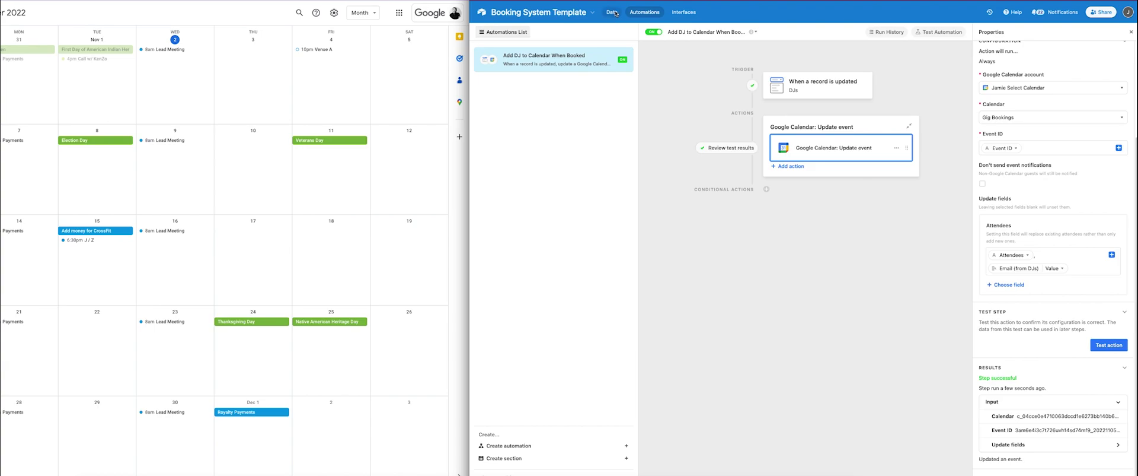
# Assign a DJ to the first open Venue A gig in Gig Bookings.
pyautogui.click(612, 12)
pyautogui.click(698, 72)
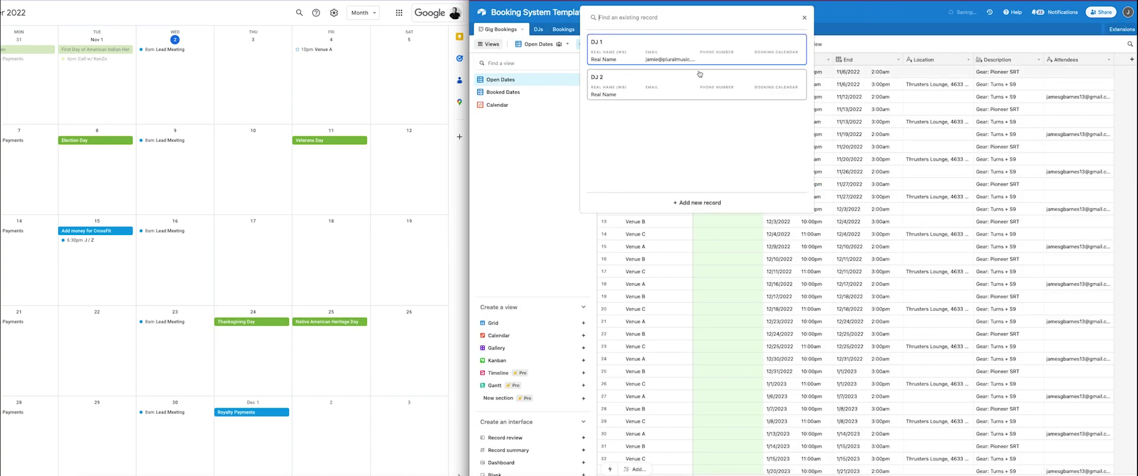
pyautogui.click(700, 73)
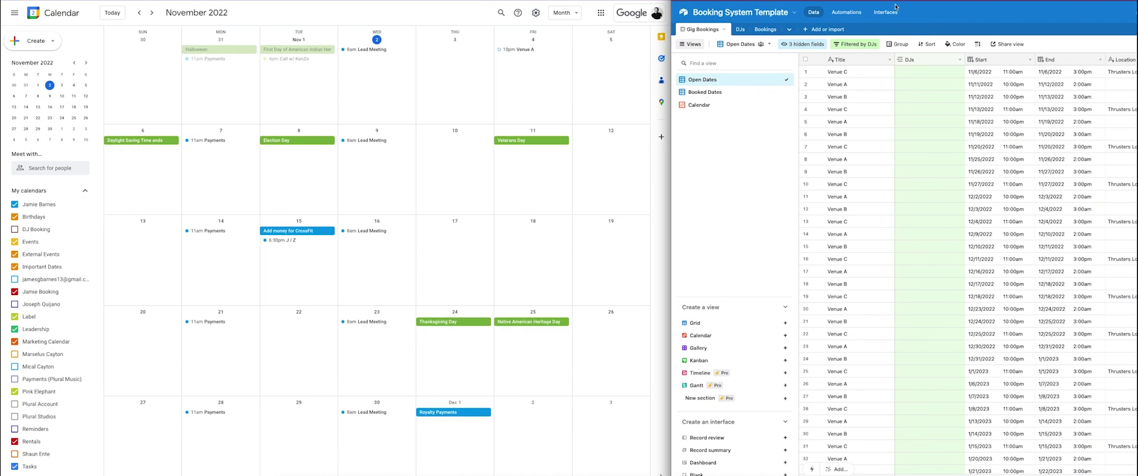
# Accept the Nov 4 Venue A invite and confirm it now lists 2 guests.
pyautogui.click(513, 49)
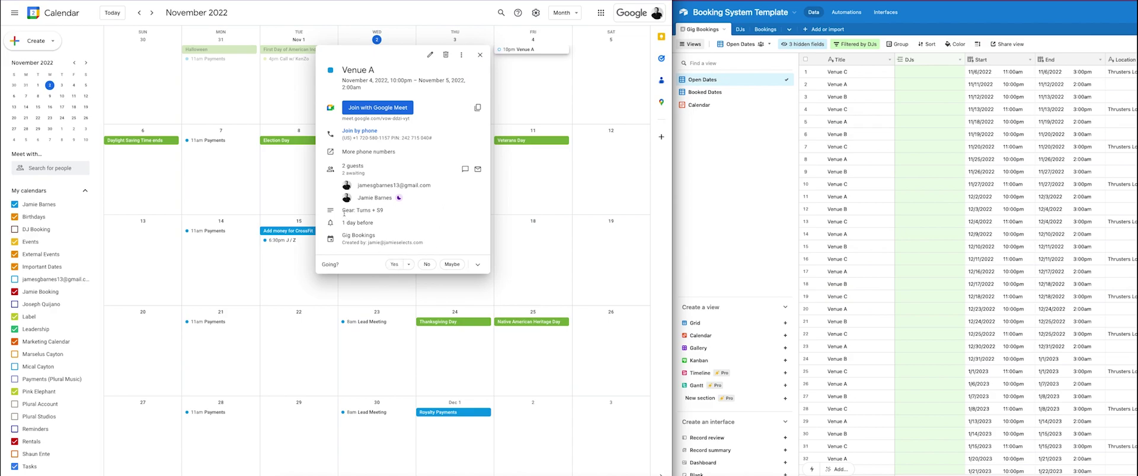
pyautogui.tripleClick(389, 211)
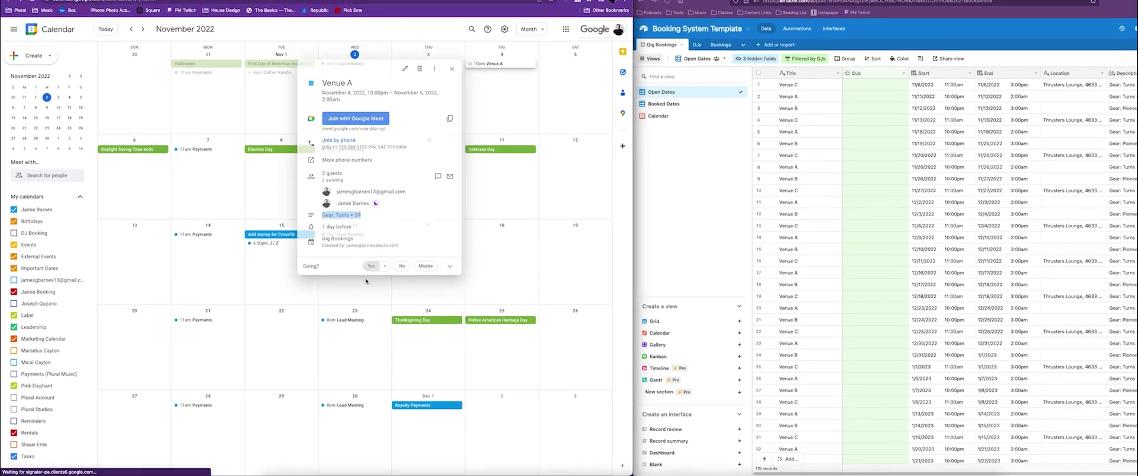
pyautogui.click(371, 266)
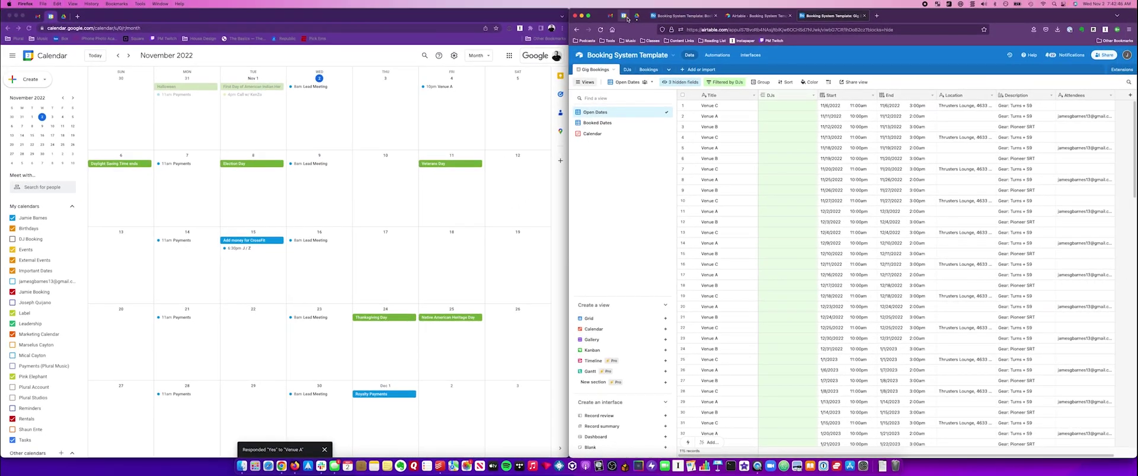
pyautogui.click(627, 17)
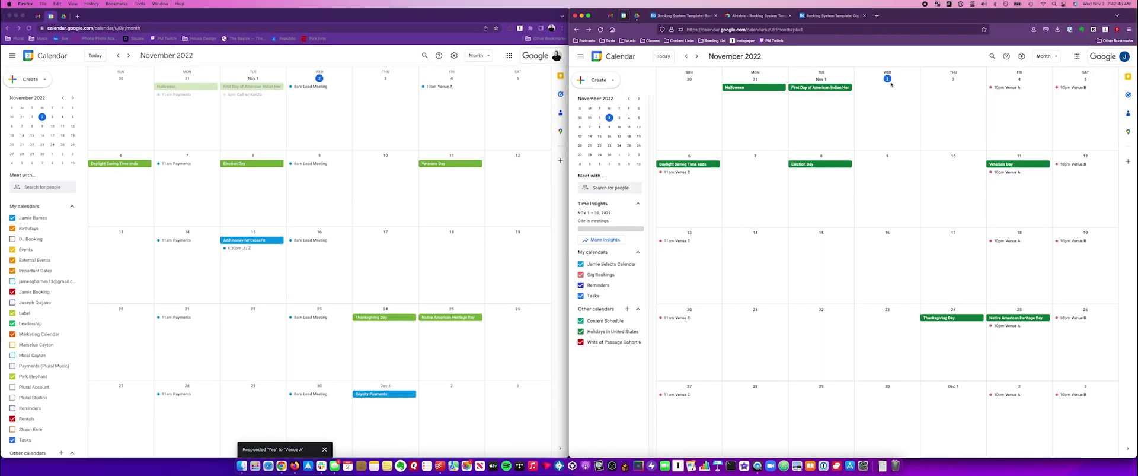
pyautogui.click(1012, 88)
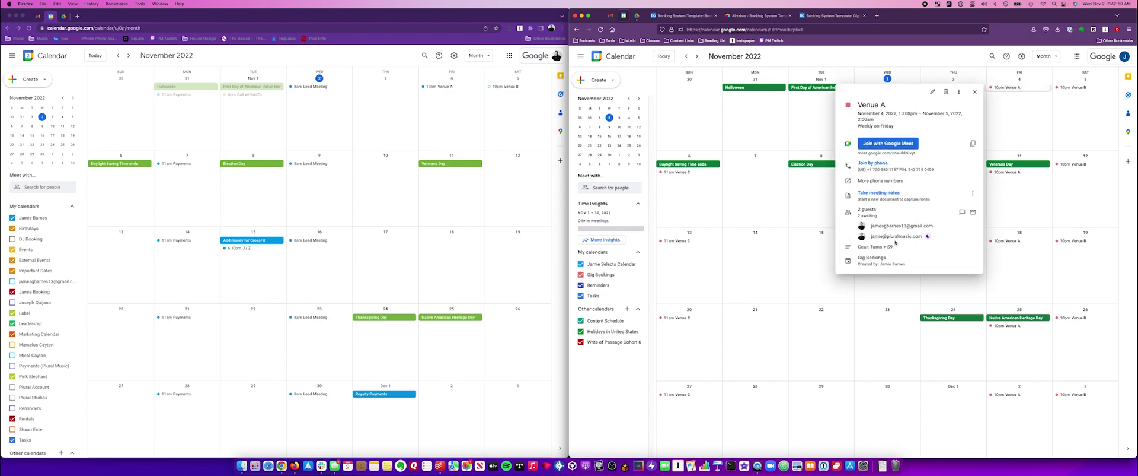
pyautogui.click(803, 57)
pyautogui.click(819, 16)
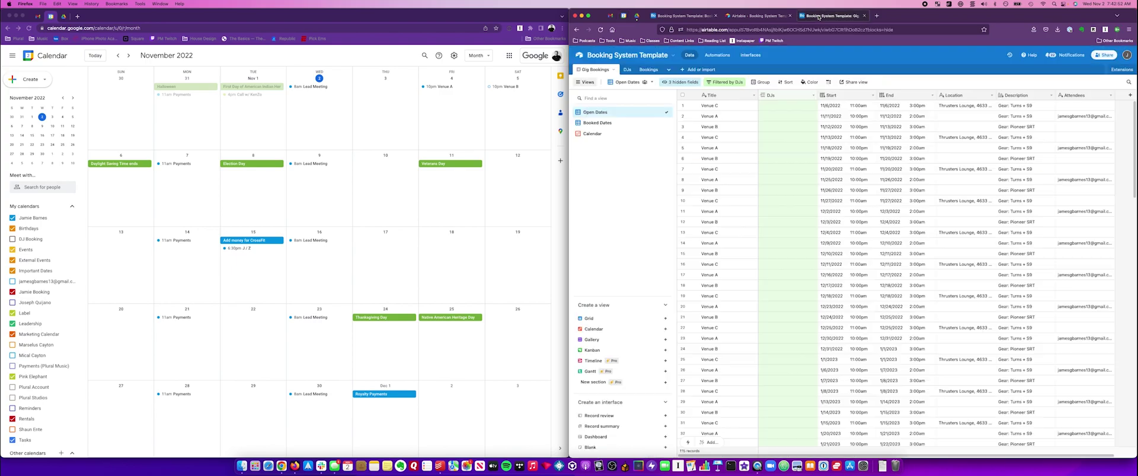
# Clear the DJs from the Venue B and Venue A bookings in Booked Dates, then return to Open Dates.
pyautogui.click(598, 122)
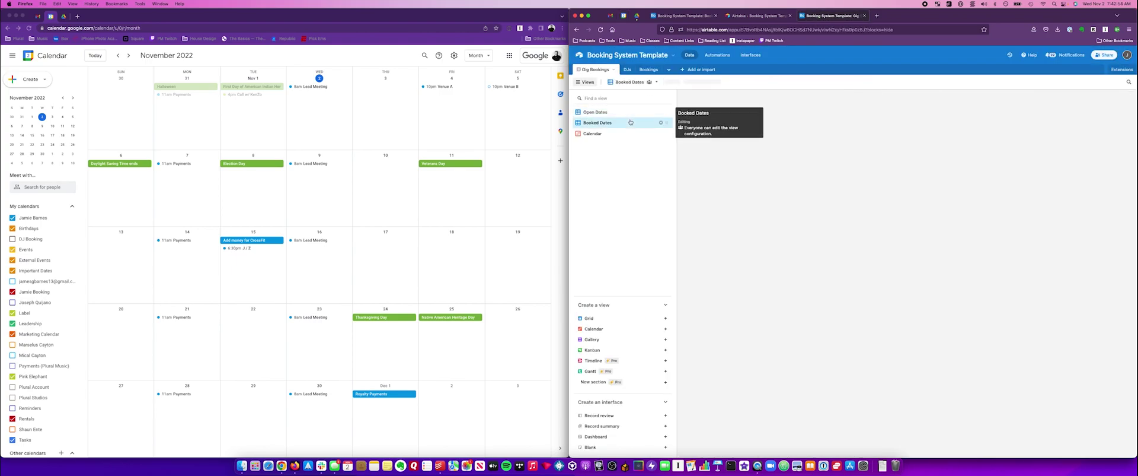
pyautogui.click(785, 115)
pyautogui.press('Delete')
pyautogui.click(782, 109)
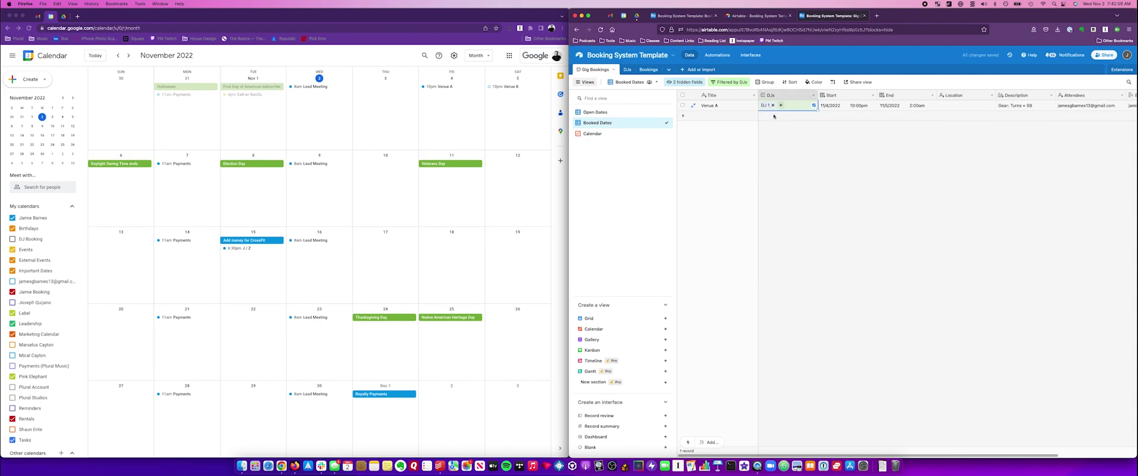
pyautogui.press('Delete')
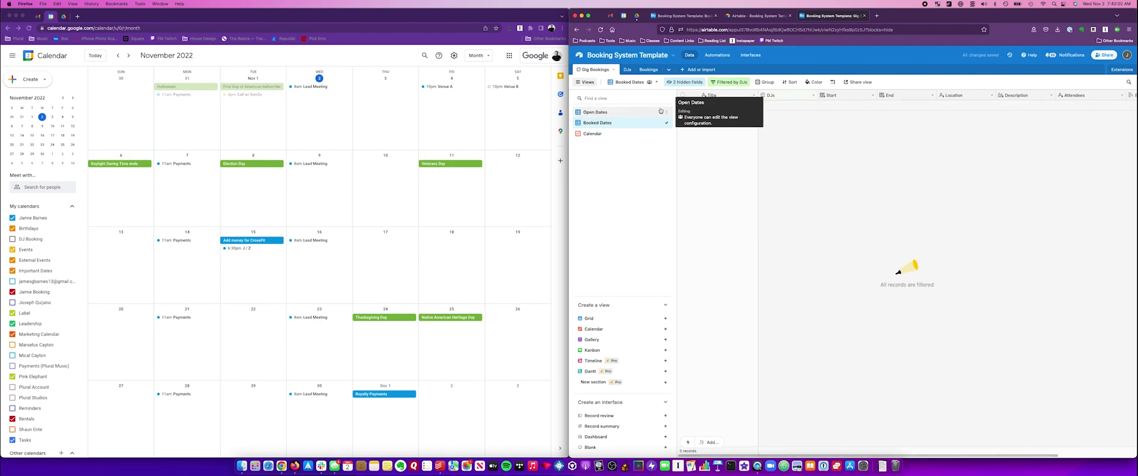
pyautogui.click(596, 112)
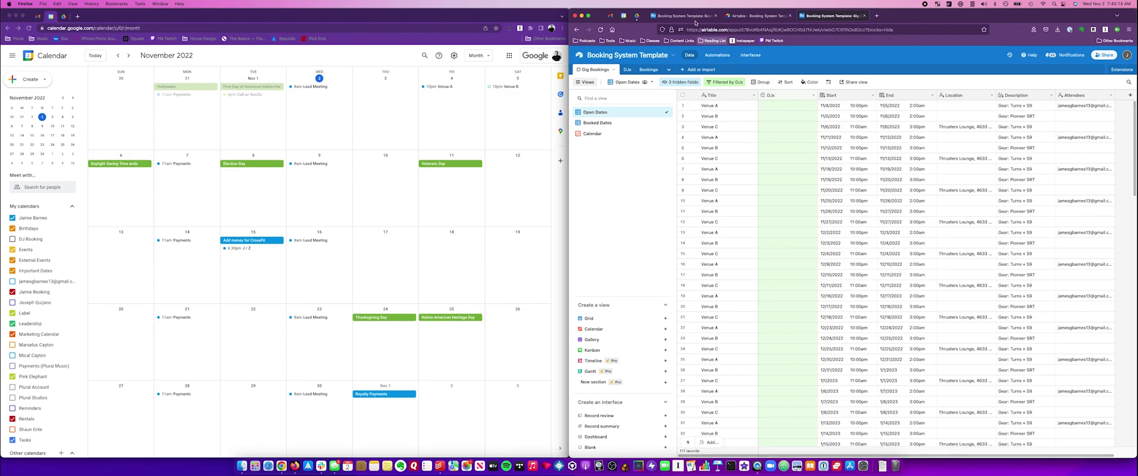
pyautogui.click(624, 16)
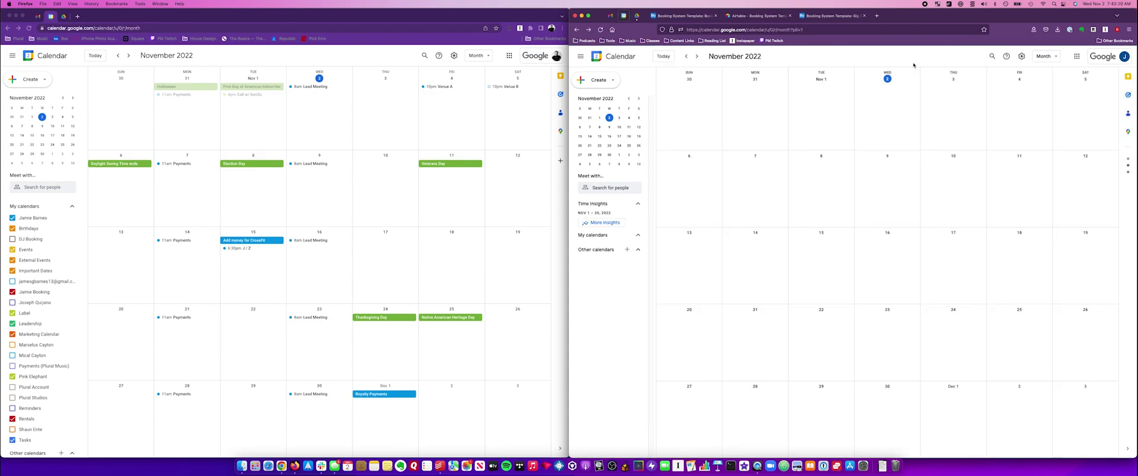
pyautogui.click(1003, 88)
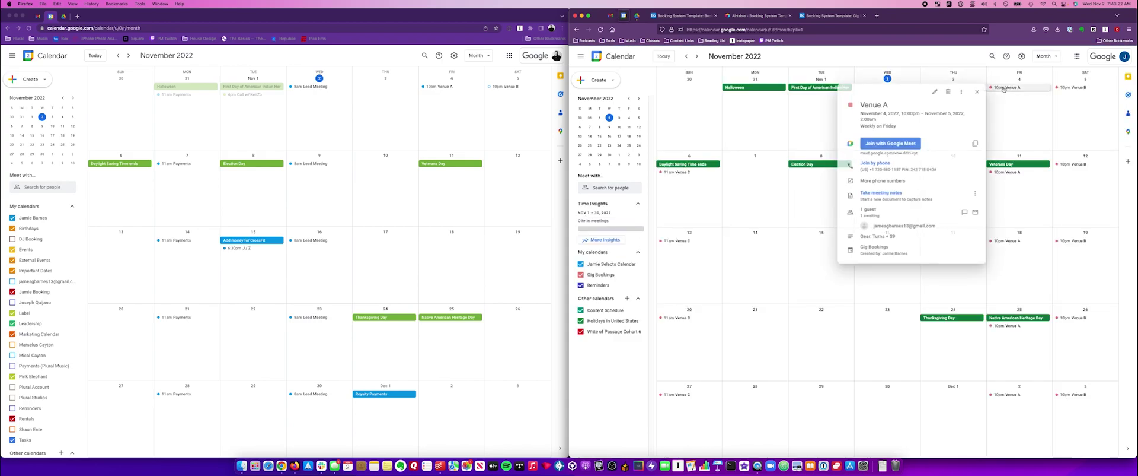
pyautogui.click(894, 58)
pyautogui.click(382, 57)
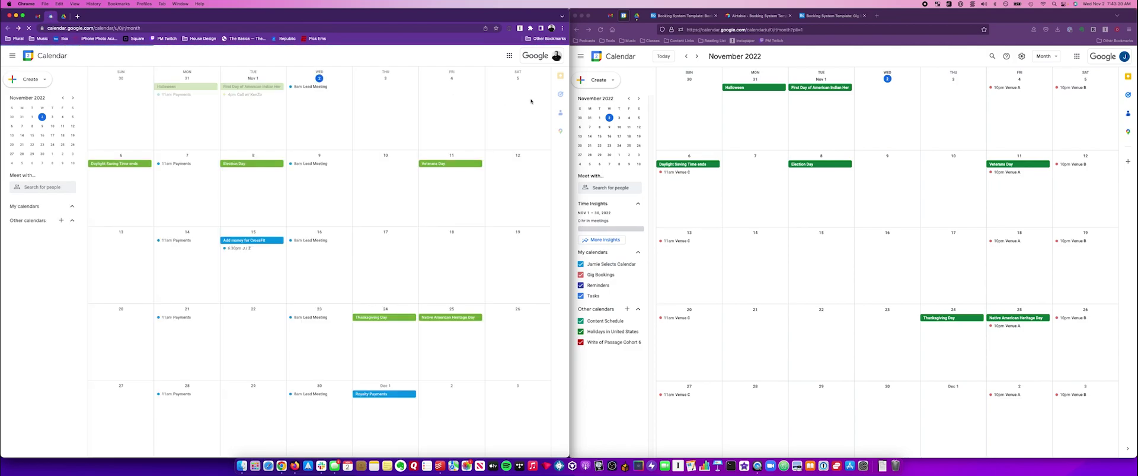
pyautogui.click(829, 16)
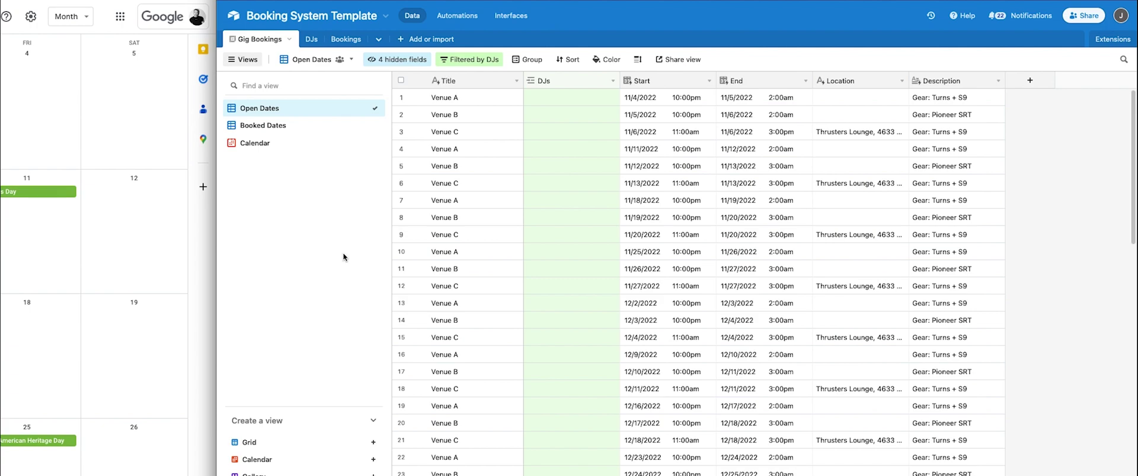
pyautogui.click(475, 99)
pyautogui.moveTo(660, 293); pyautogui.dragTo(770, 474)
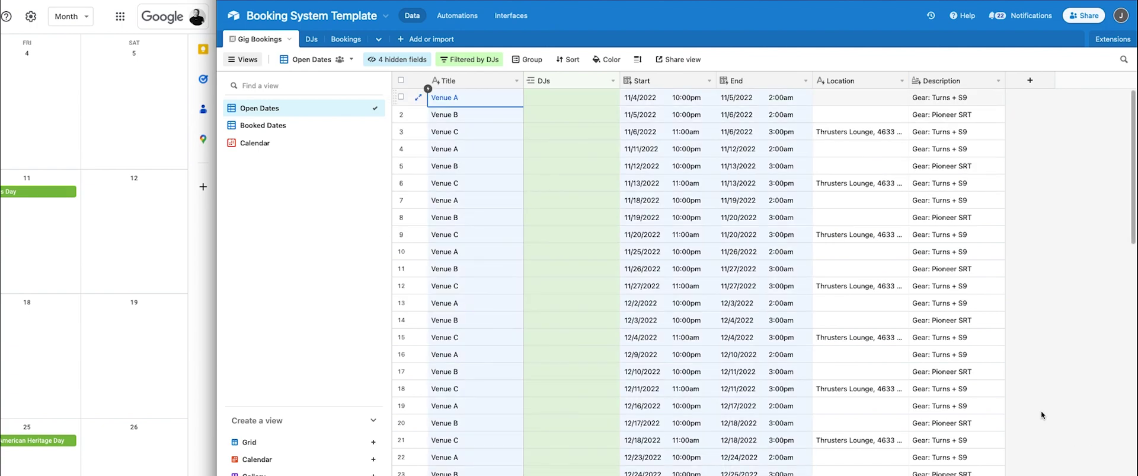
pyautogui.click(1041, 410)
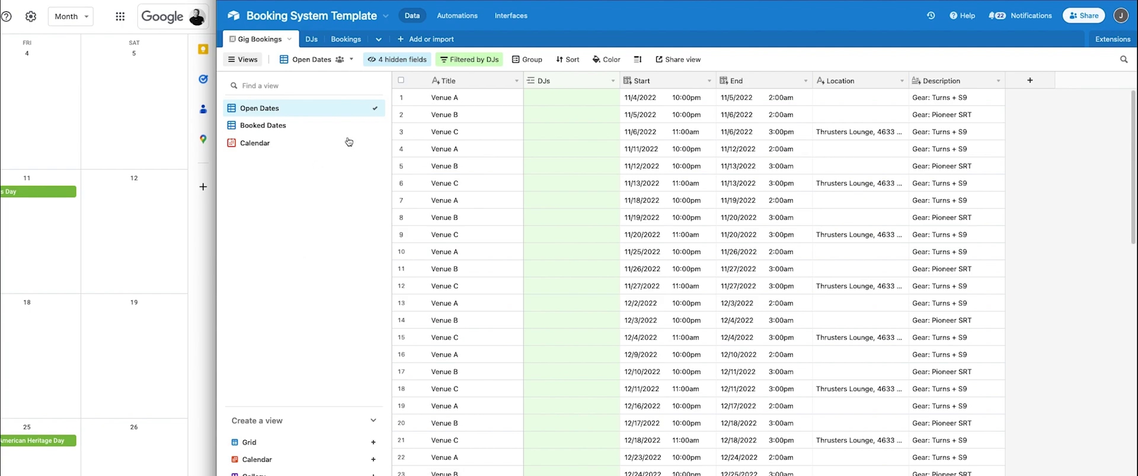
# Duplicate Open Dates, move the copy to the list's end, and rename it 'Open Dates Venue A'.
pyautogui.click(366, 109)
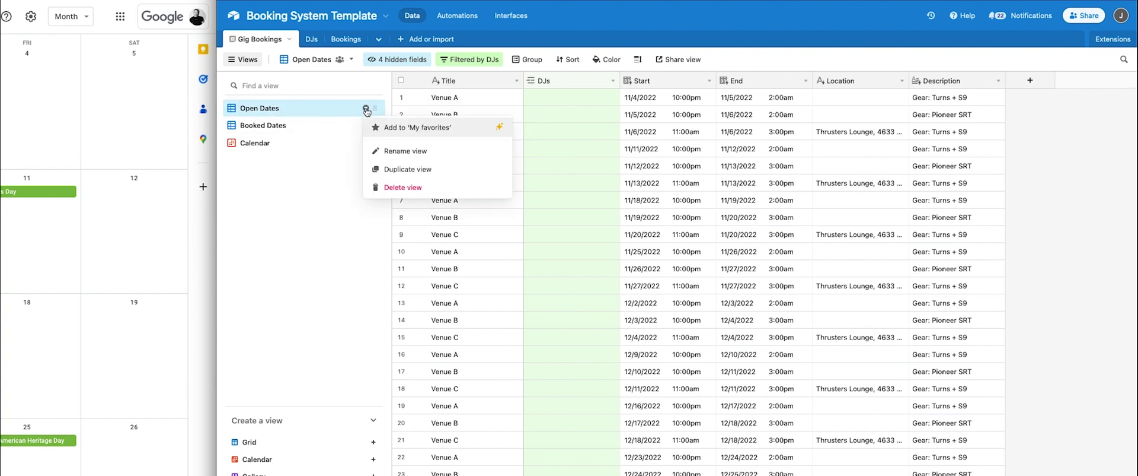
pyautogui.click(405, 169)
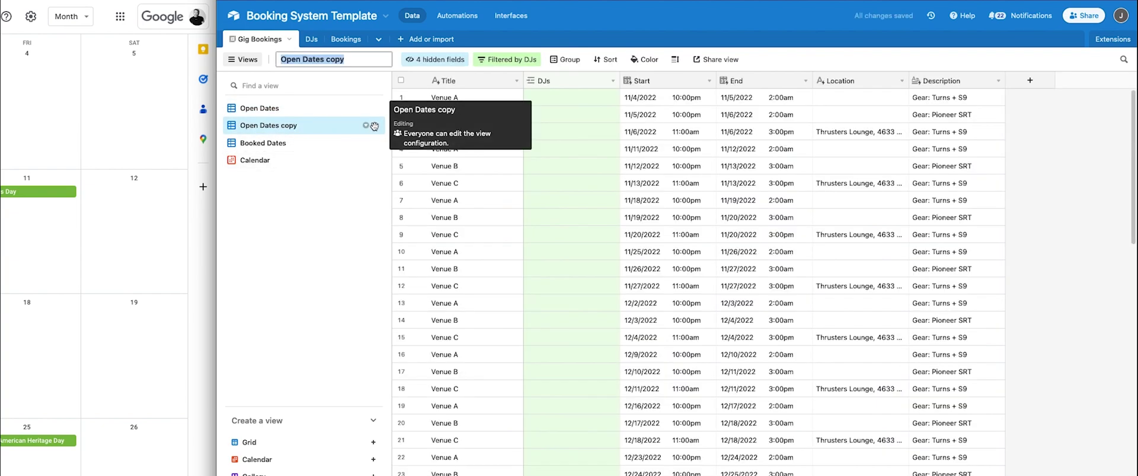
pyautogui.moveTo(375, 125); pyautogui.dragTo(372, 168)
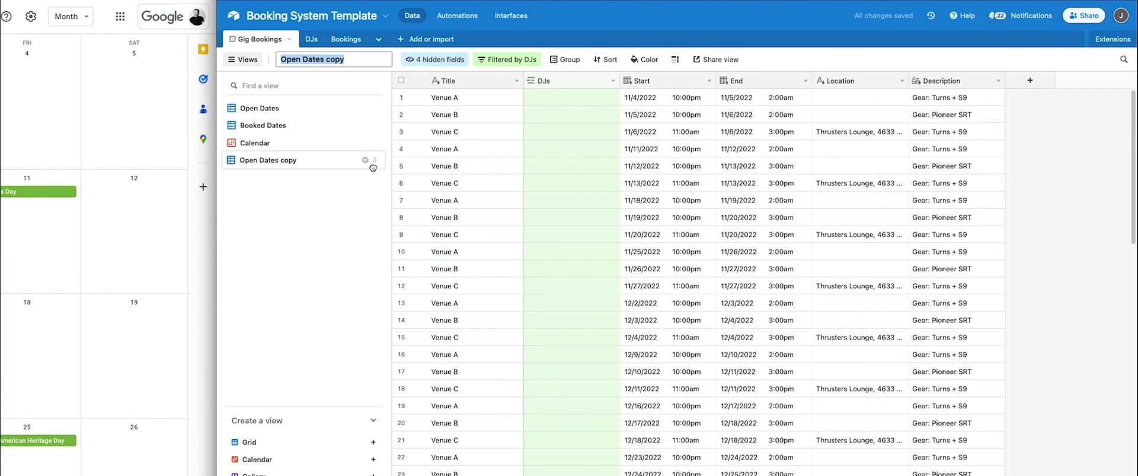
pyautogui.doubleClick(285, 160)
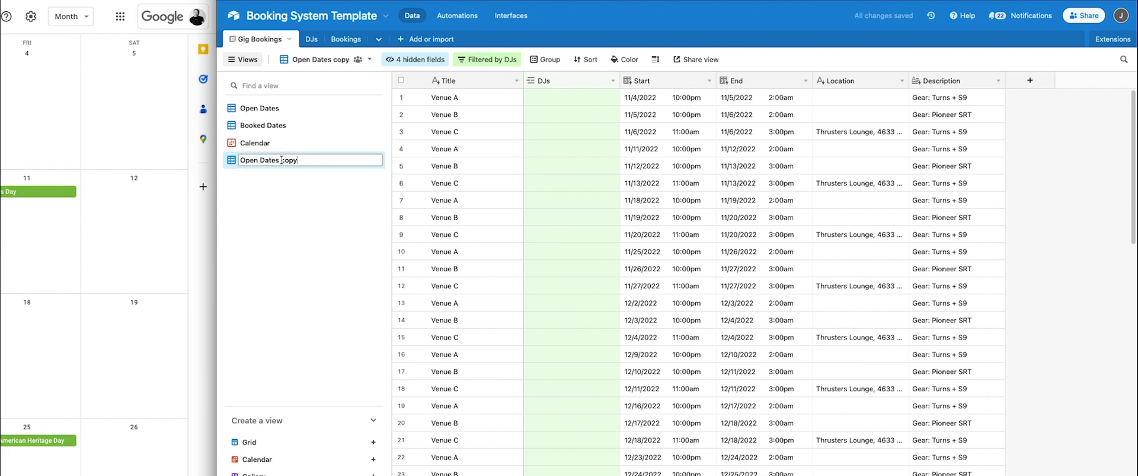
pyautogui.moveTo(281, 160); pyautogui.dragTo(341, 160)
pyautogui.write('Venue A')
pyautogui.press('Return')
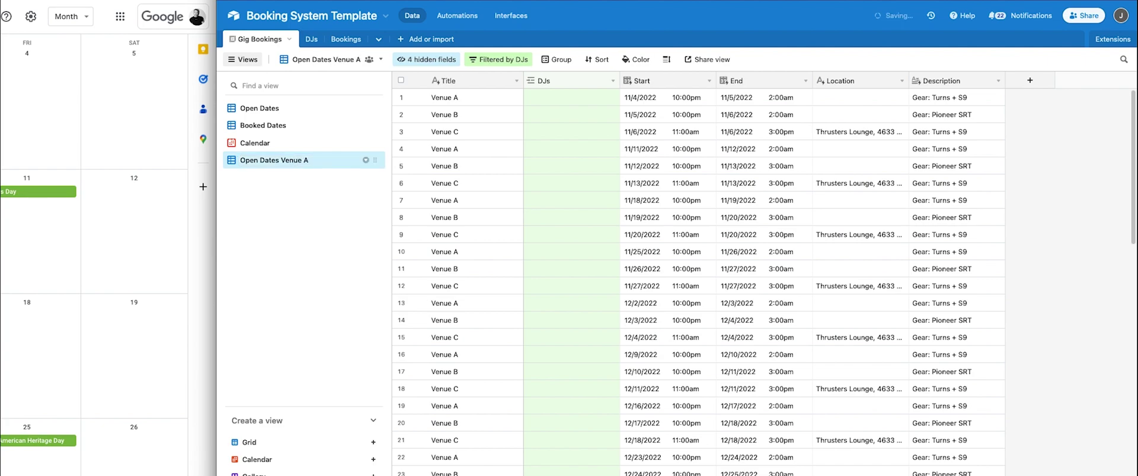
# Add a filter condition requiring Title is 'Venue A'.
pyautogui.click(502, 62)
pyautogui.click(501, 122)
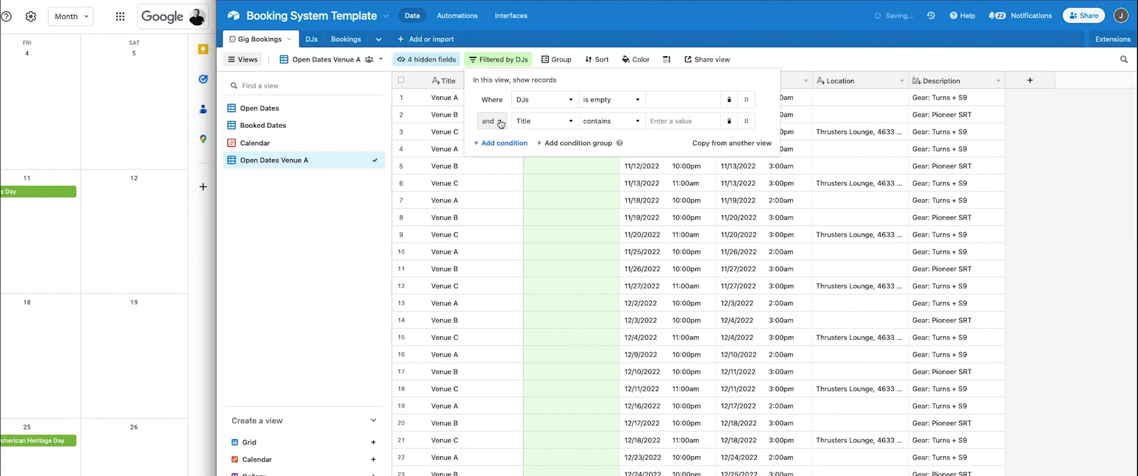
pyautogui.click(547, 124)
pyautogui.click(544, 161)
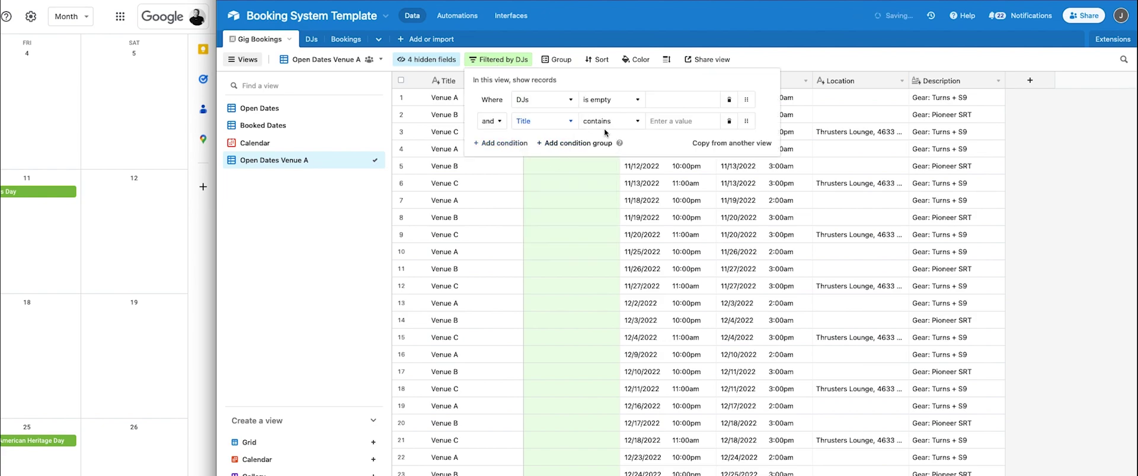
pyautogui.click(612, 122)
pyautogui.click(602, 193)
pyautogui.click(674, 122)
pyautogui.write('Venue A')
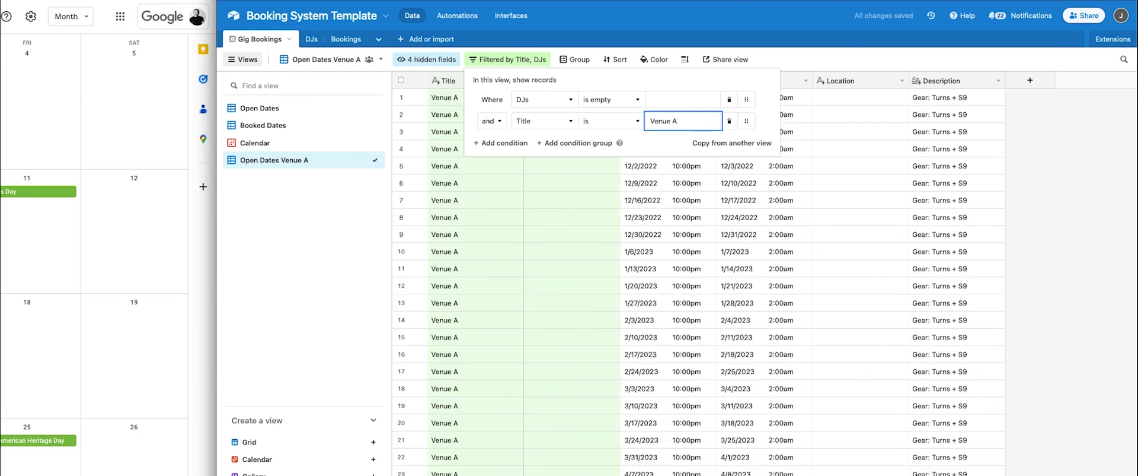
pyautogui.click(1073, 153)
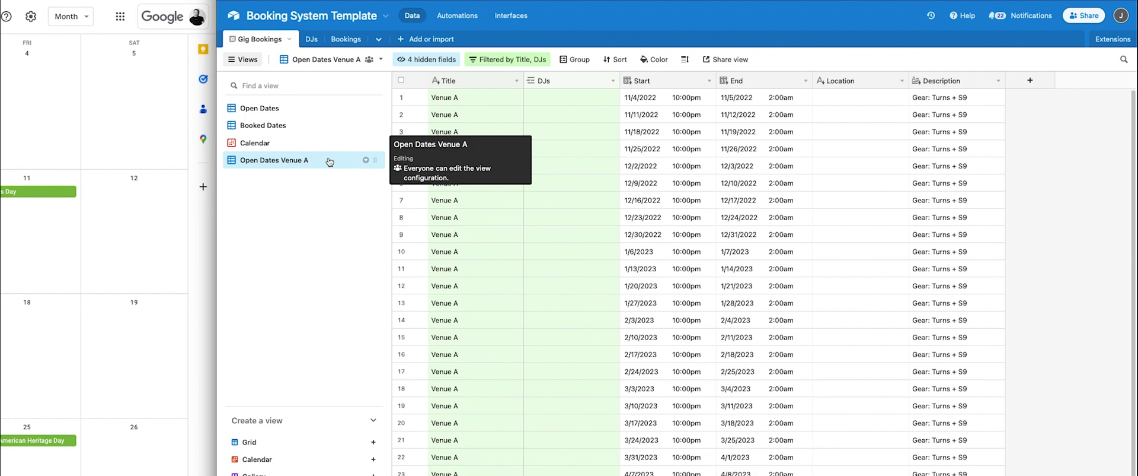
# Add a third filter condition: Start is on or after today.
pyautogui.click(505, 62)
pyautogui.click(501, 147)
pyautogui.click(532, 145)
pyautogui.scroll(-2, 540, 195)
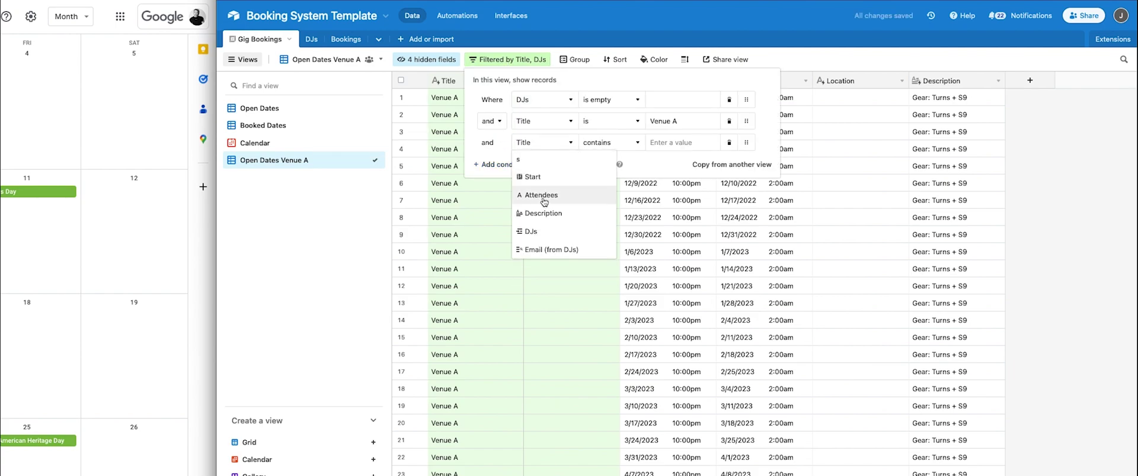
pyautogui.click(527, 178)
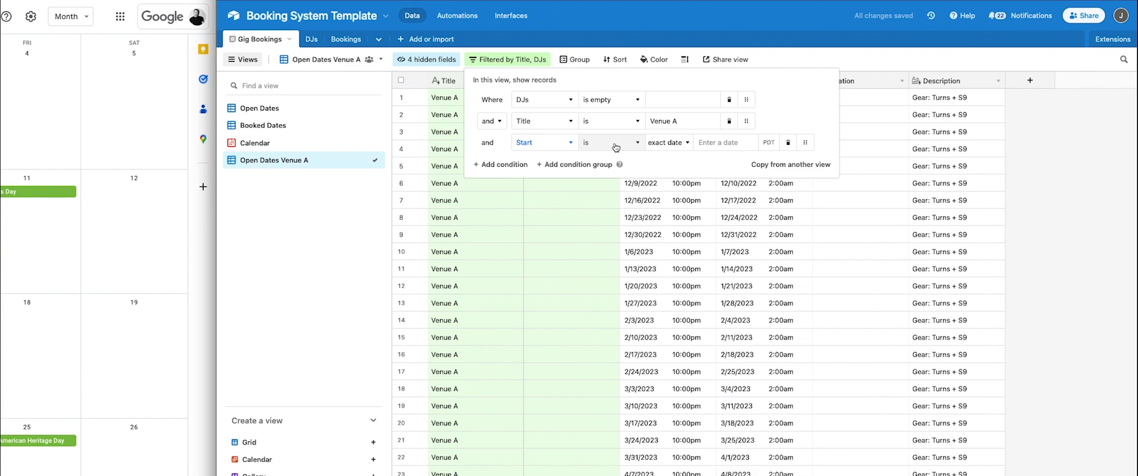
pyautogui.click(616, 147)
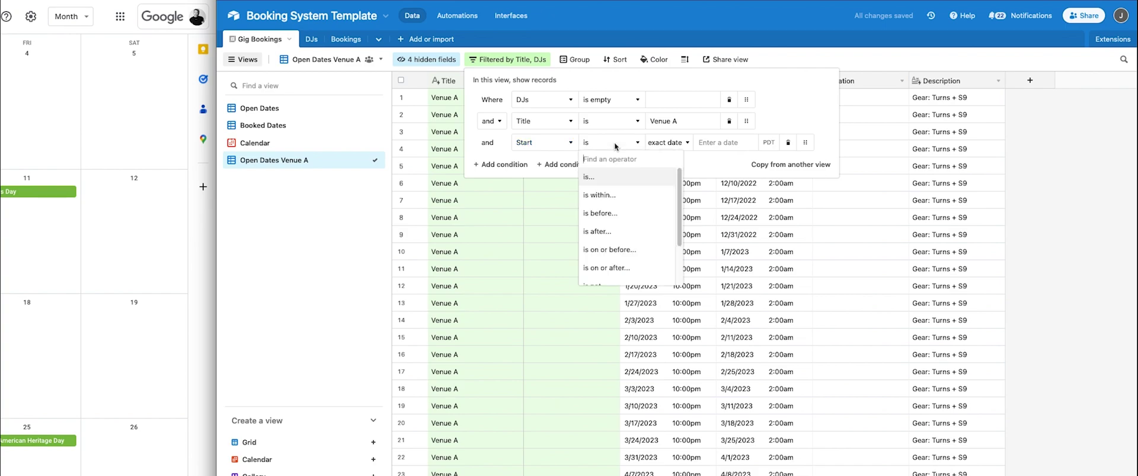
pyautogui.click(614, 268)
pyautogui.click(667, 142)
pyautogui.scroll(3, 675, 178)
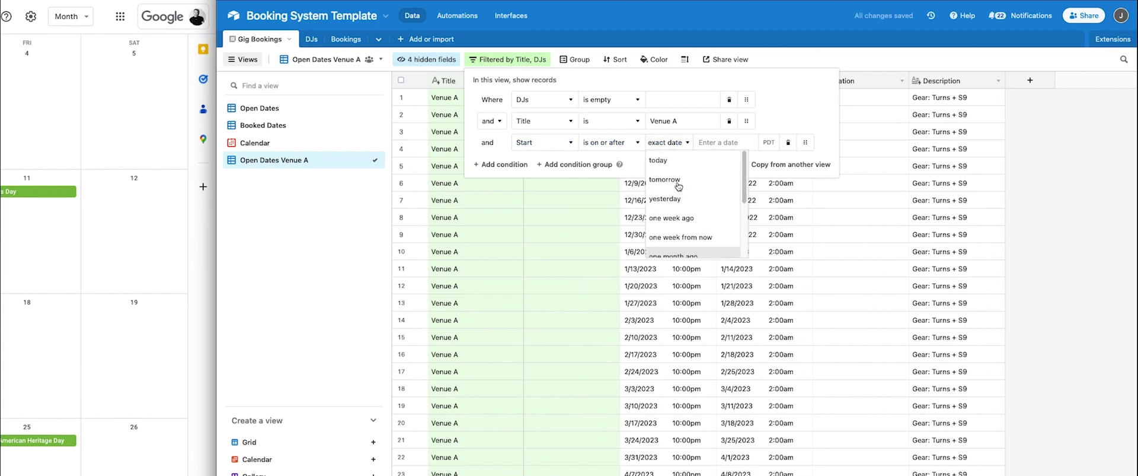
pyautogui.click(674, 164)
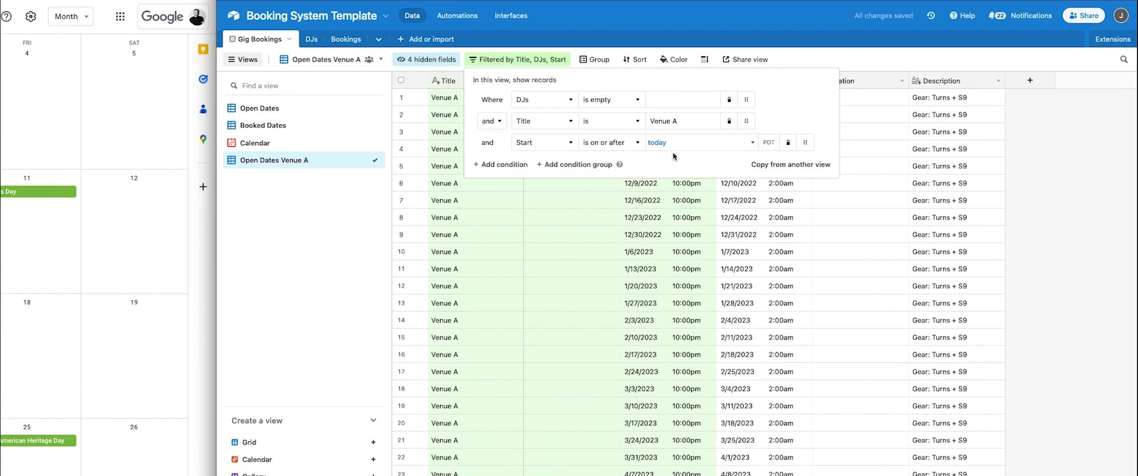
pyautogui.click(1061, 180)
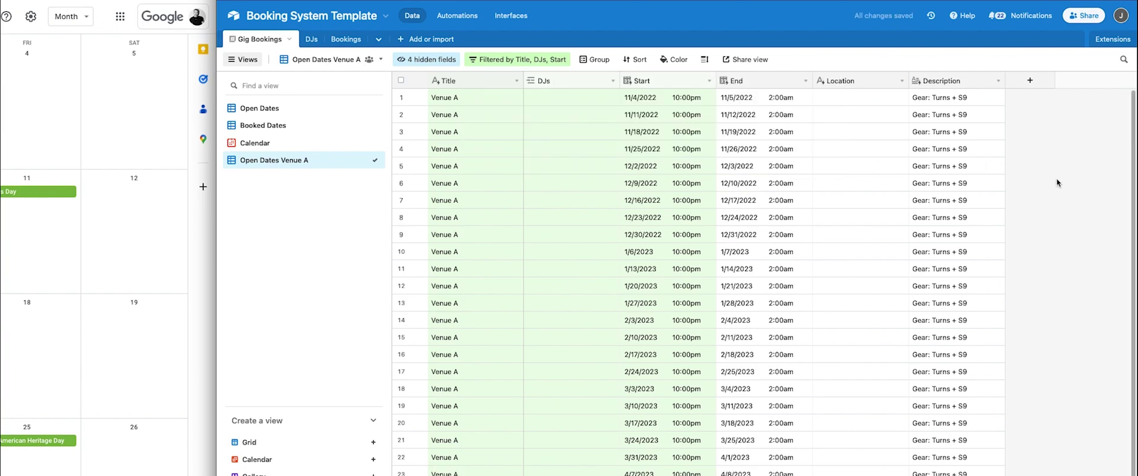
# Duplicate the Open Dates Venue A view and rename the copy to 'Booked Dates Venue A'.
pyautogui.click(366, 160)
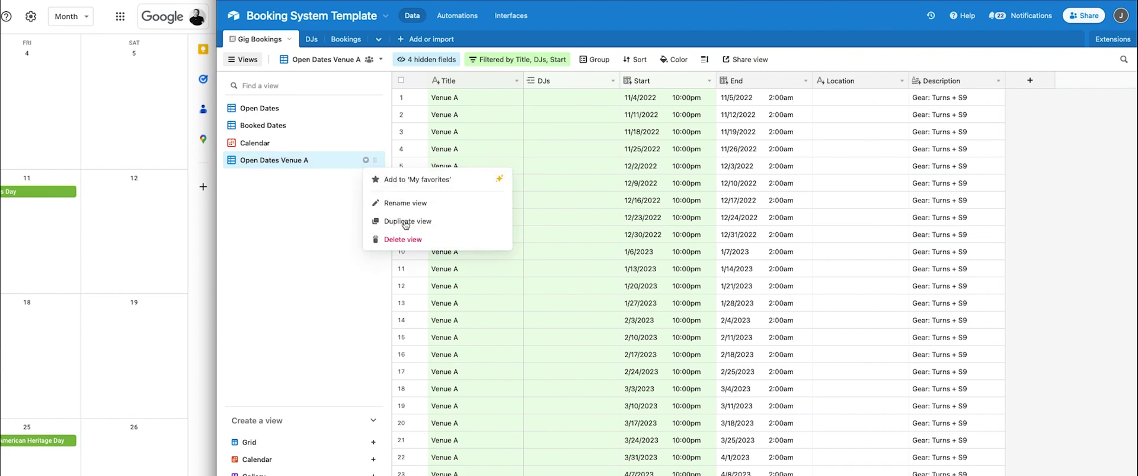
pyautogui.click(414, 226)
pyautogui.doubleClick(262, 178)
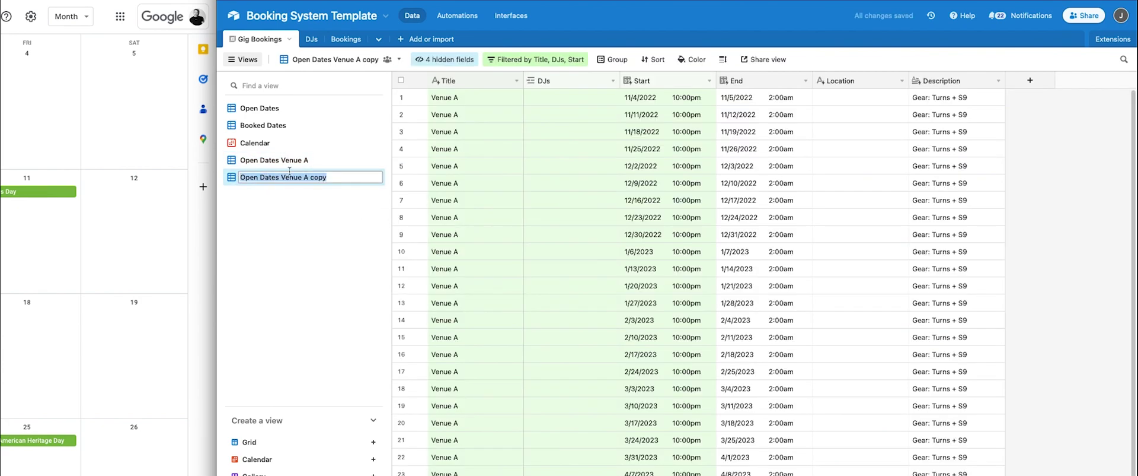
pyautogui.doubleClick(257, 176)
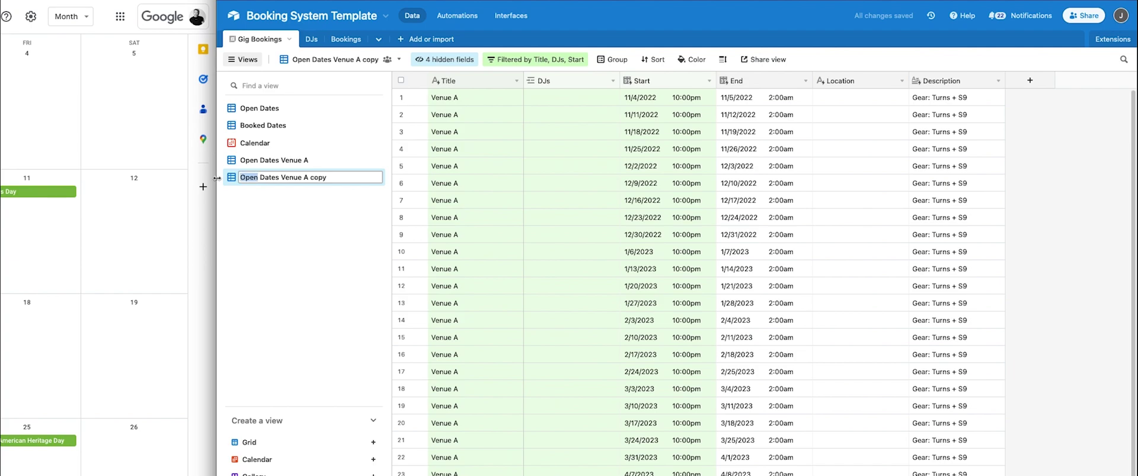
pyautogui.write('Booked')
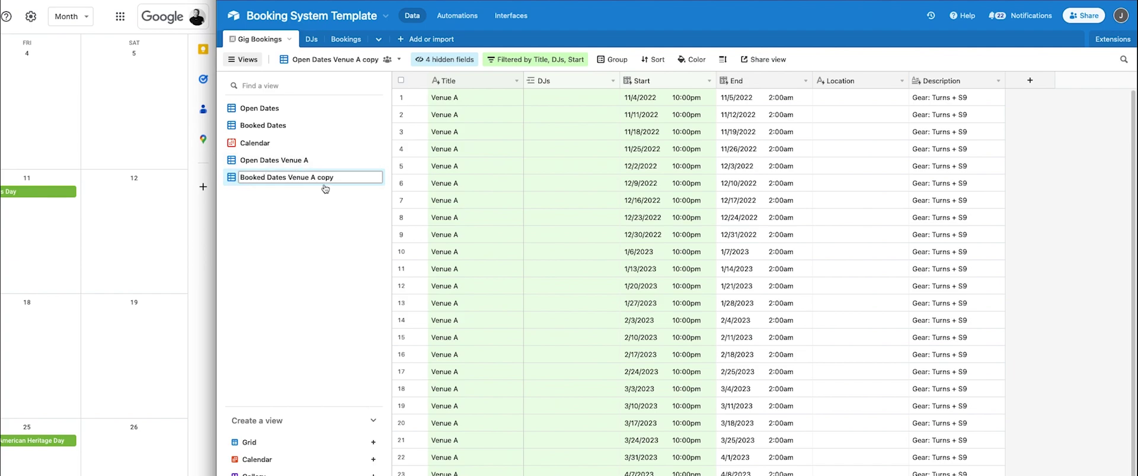
pyautogui.doubleClick(318, 176)
pyautogui.press('BackSpace')
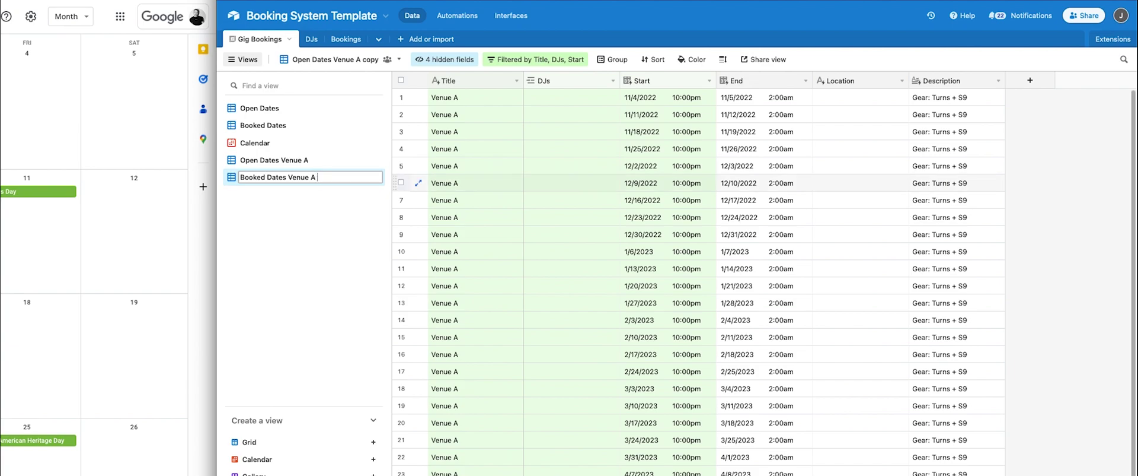
pyautogui.press('Return')
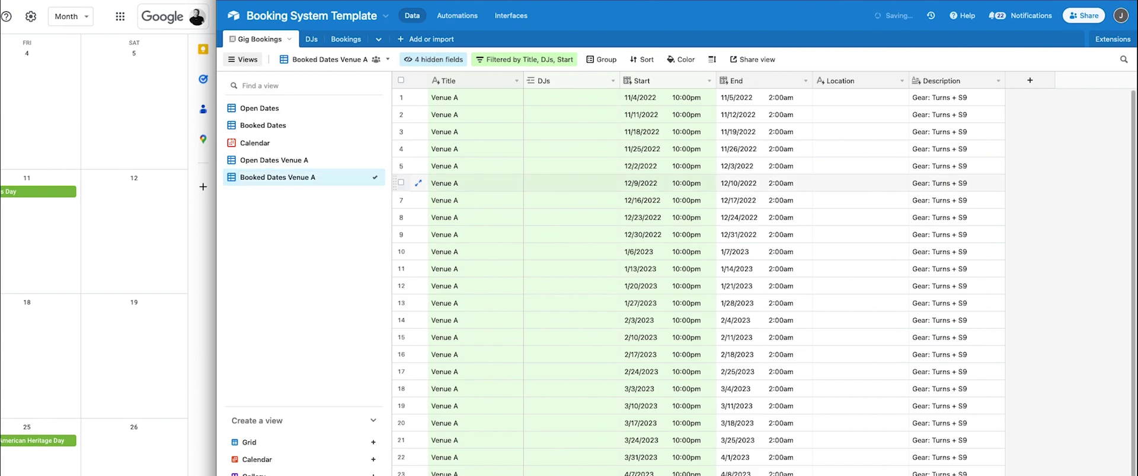
# Change the view's DJs filter from 'is empty' to 'is not empty'.
pyautogui.click(519, 60)
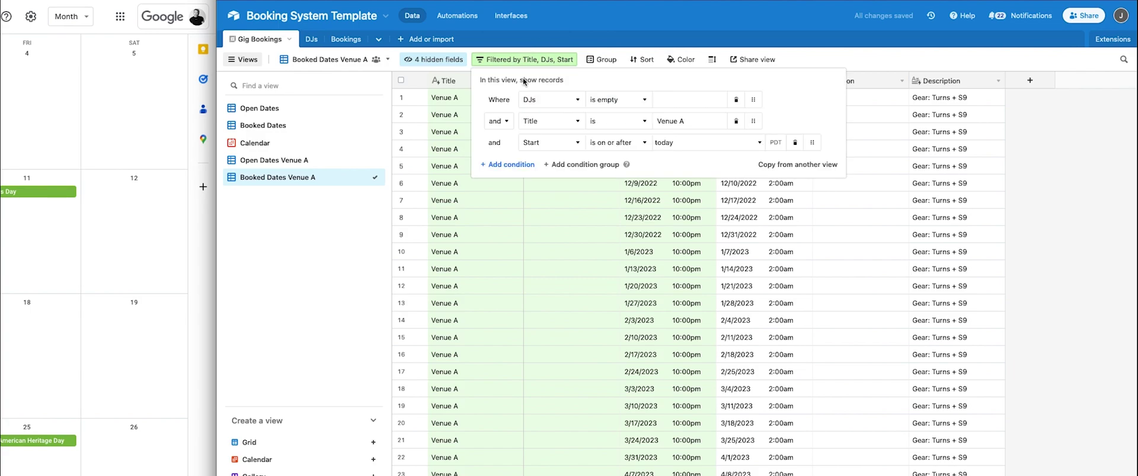
pyautogui.click(614, 107)
pyautogui.scroll(-3, 628, 201)
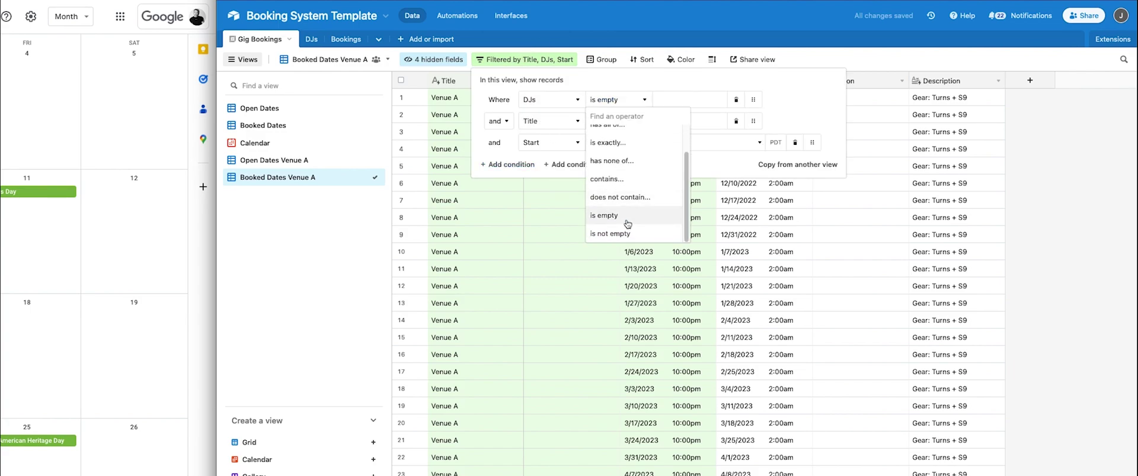
pyautogui.click(622, 232)
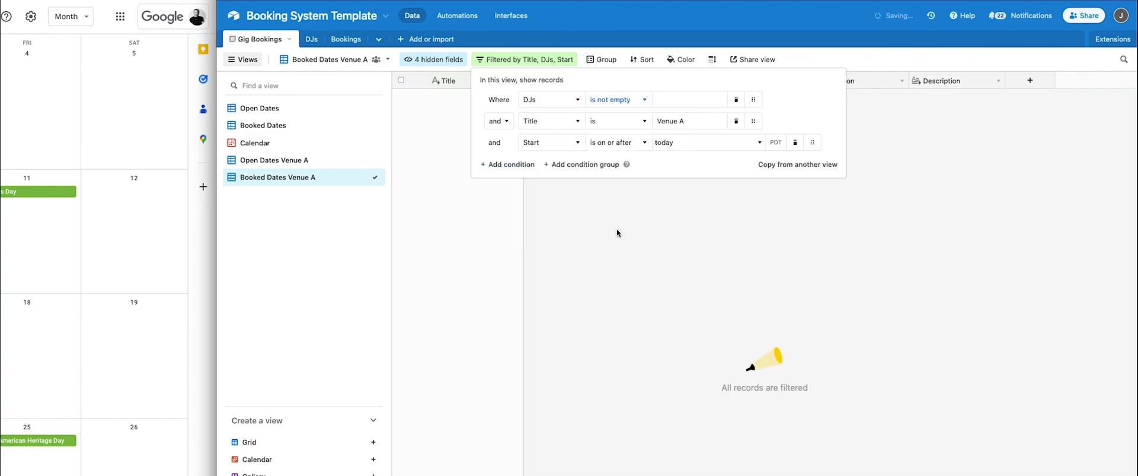
pyautogui.click(1002, 226)
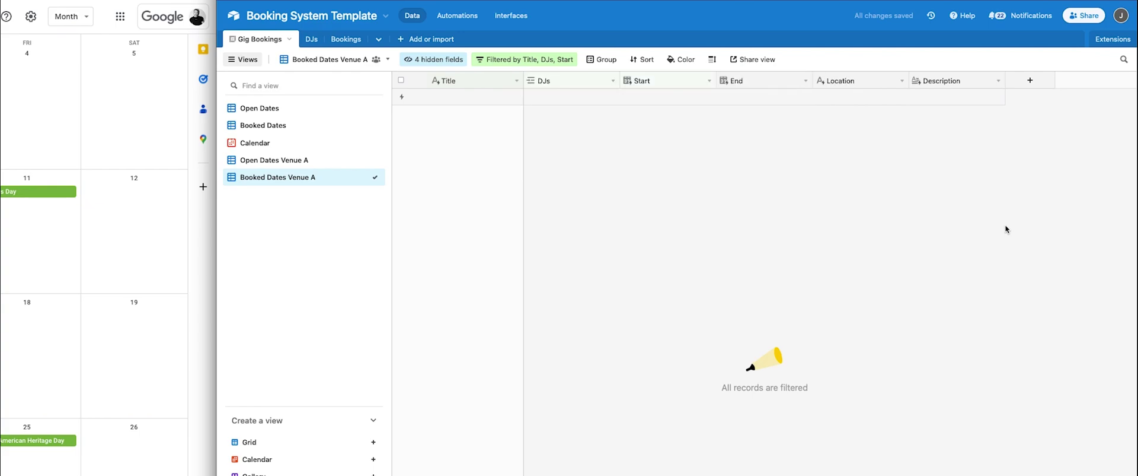
pyautogui.click(306, 160)
# Link DJ 1 to the 11/4/2022 Venue A date and confirm it appears under Booked Dates Venue A.
pyautogui.click(556, 99)
pyautogui.click(532, 98)
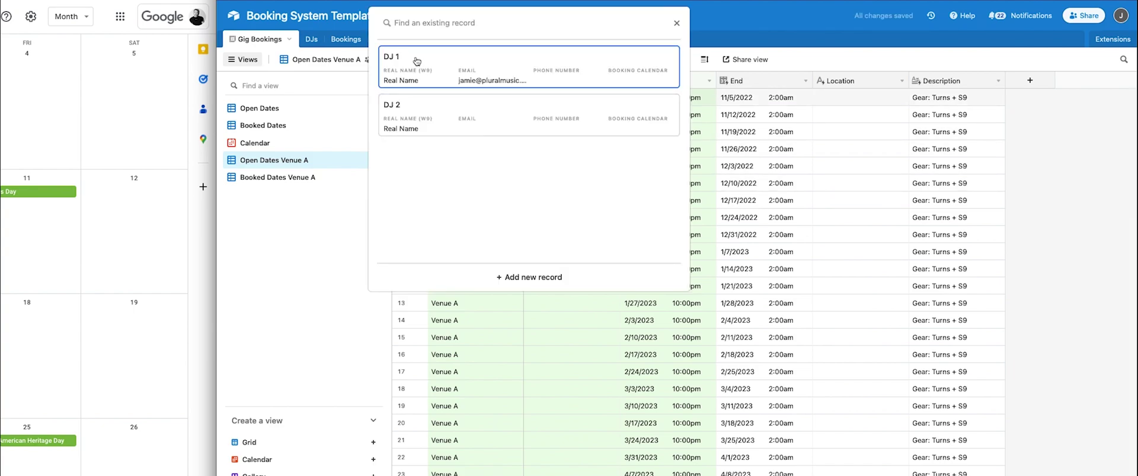
pyautogui.click(417, 61)
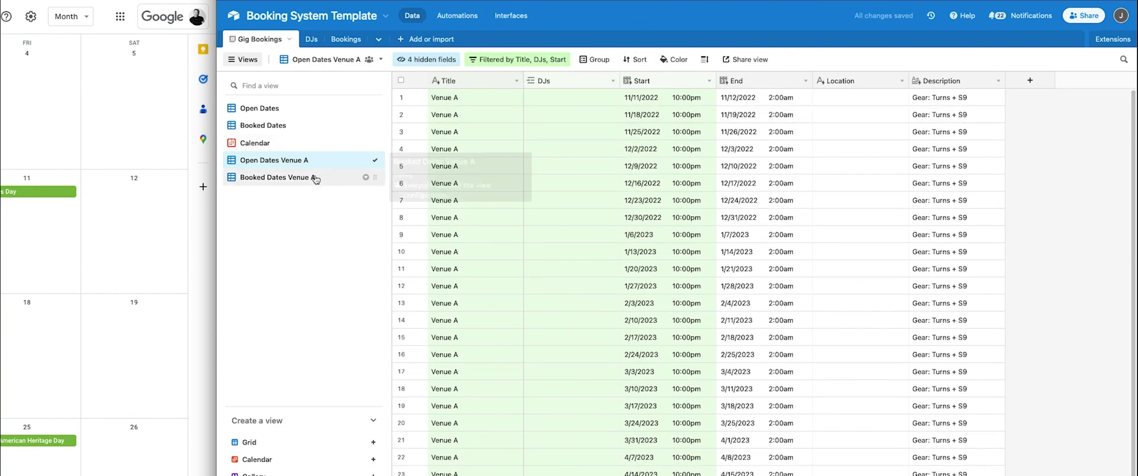
pyautogui.click(315, 178)
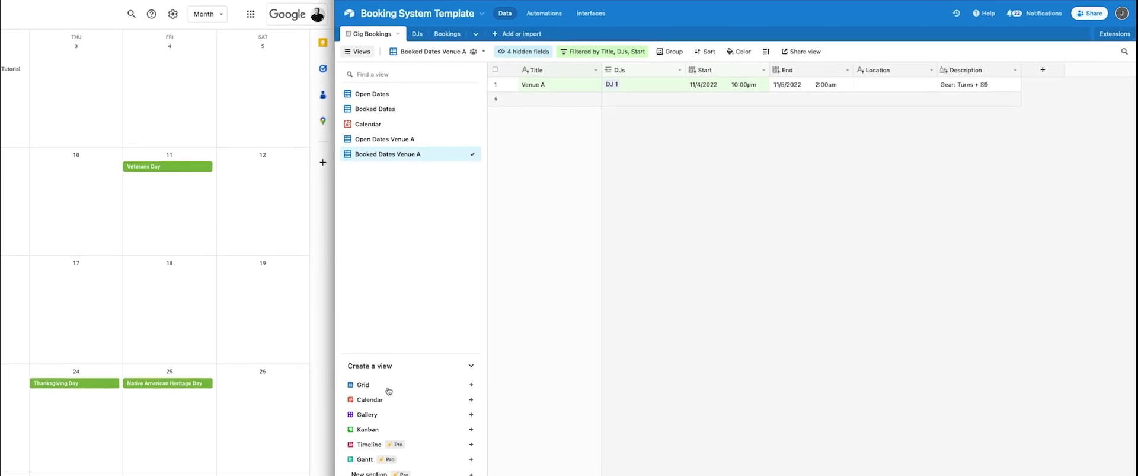
pyautogui.click(398, 380)
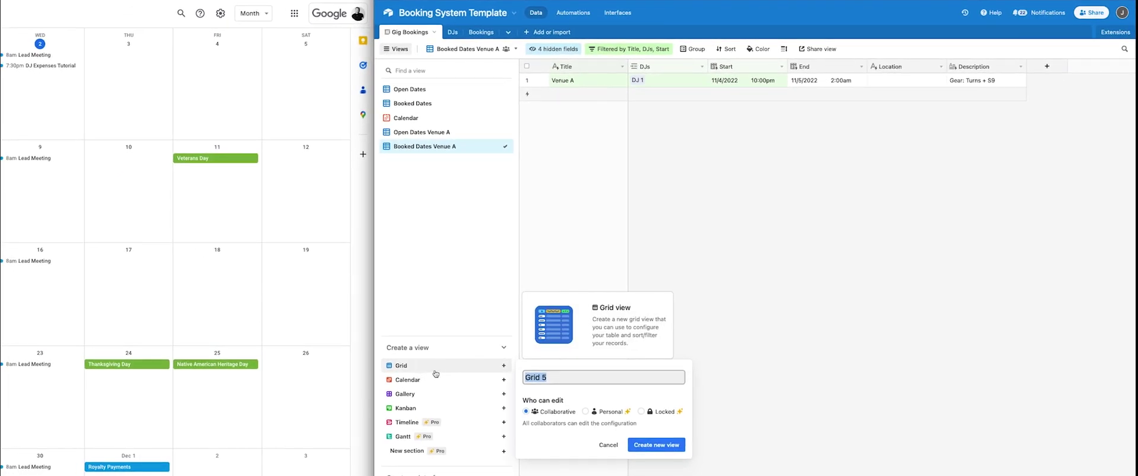
# Duplicate Open Dates Venue A, place it below Booked Dates, and rename it 'Past Dates Venue A'.
pyautogui.click(608, 444)
pyautogui.click(497, 132)
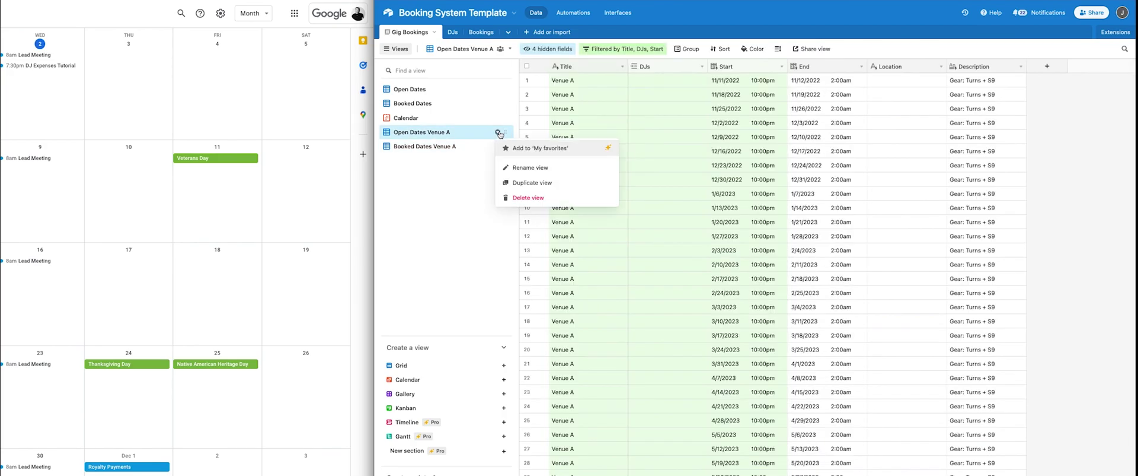
pyautogui.click(525, 184)
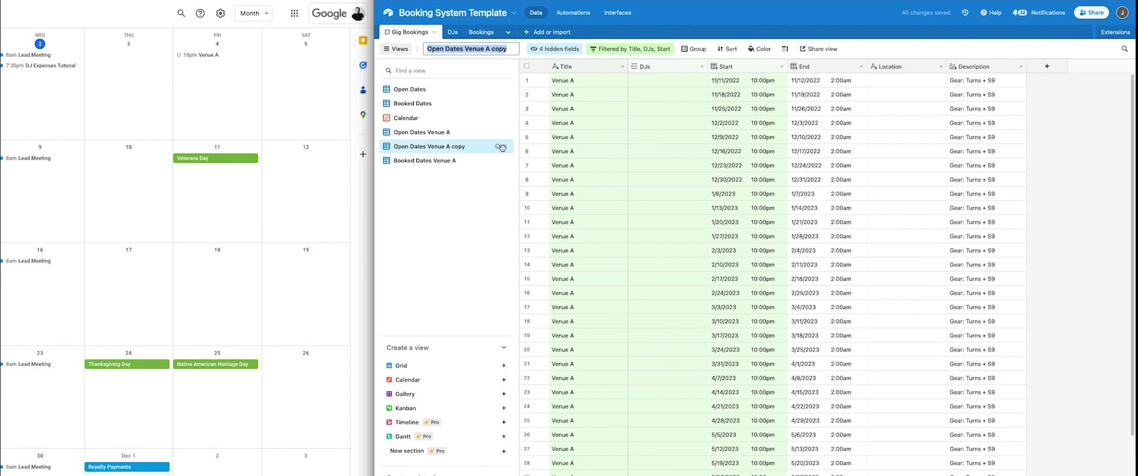
pyautogui.moveTo(505, 146); pyautogui.dragTo(471, 170)
pyautogui.doubleClick(426, 161)
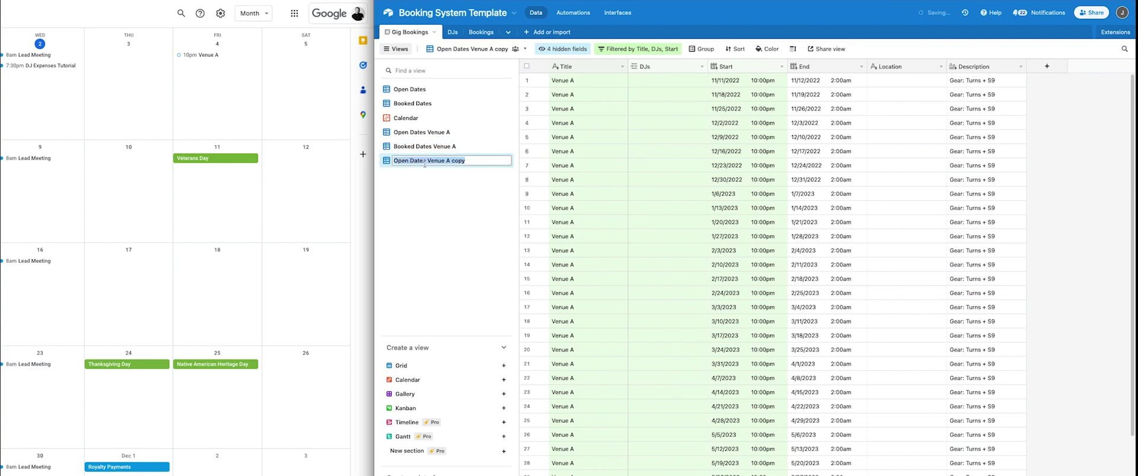
pyautogui.moveTo(409, 162); pyautogui.dragTo(381, 163)
pyautogui.write('Past')
pyautogui.moveTo(461, 161); pyautogui.dragTo(448, 161)
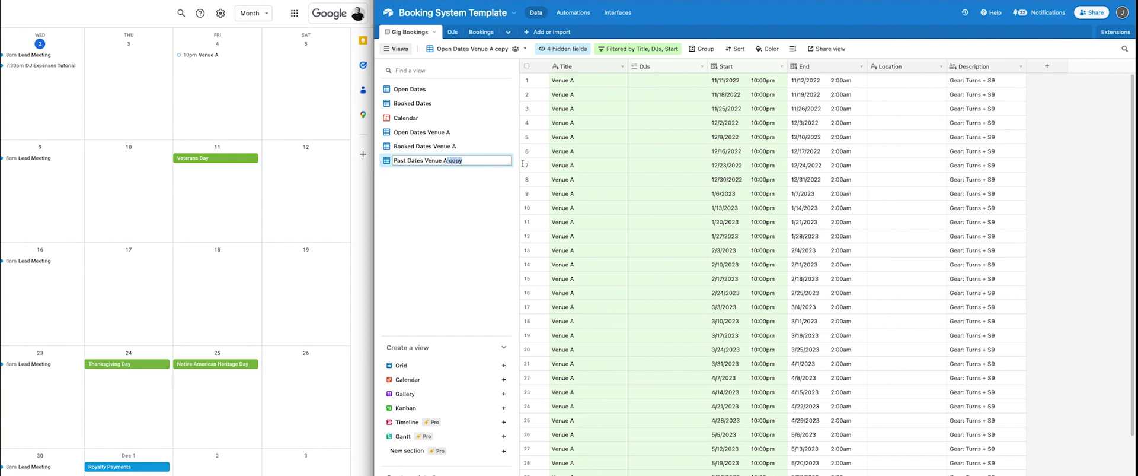
pyautogui.press('BackSpace')
pyautogui.press('Return')
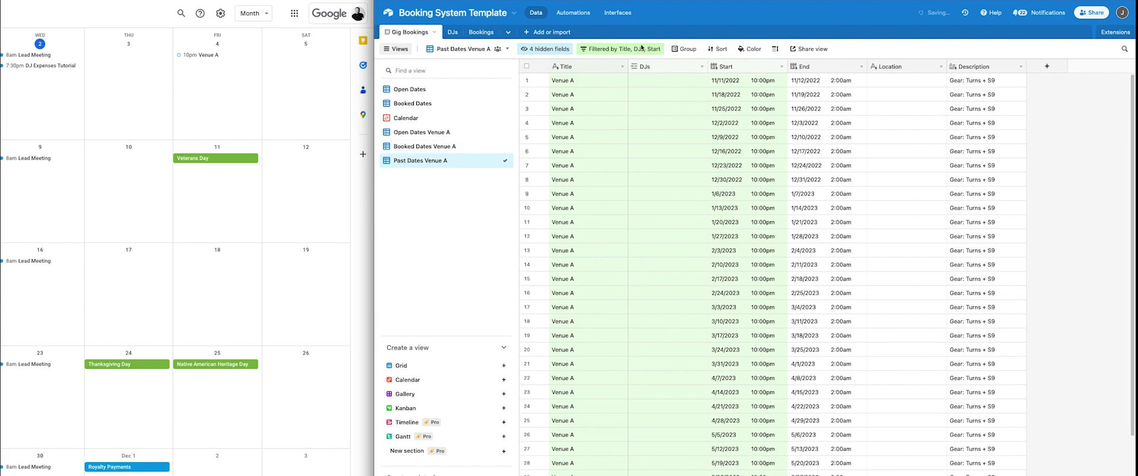
# Set the view's Start filter to 'is on or before' today.
pyautogui.click(630, 49)
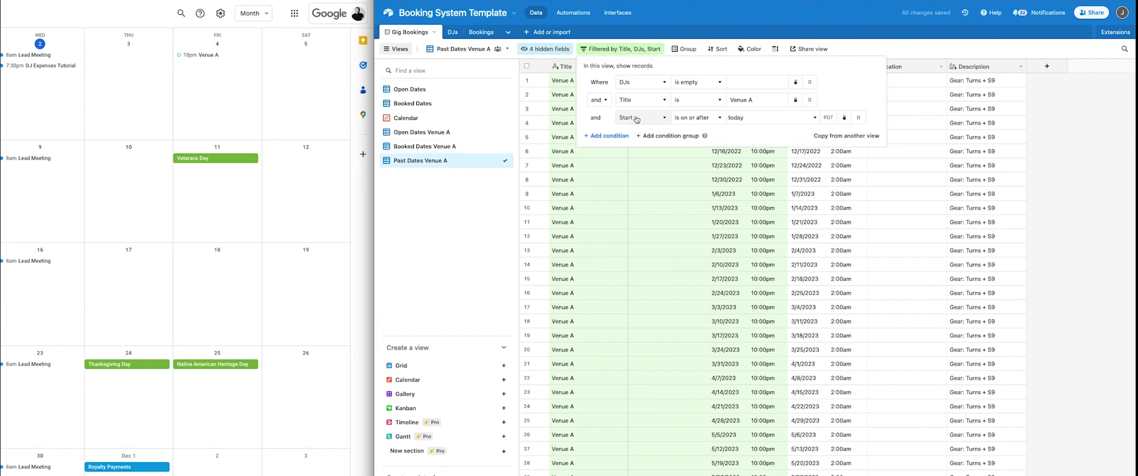
pyautogui.click(697, 117)
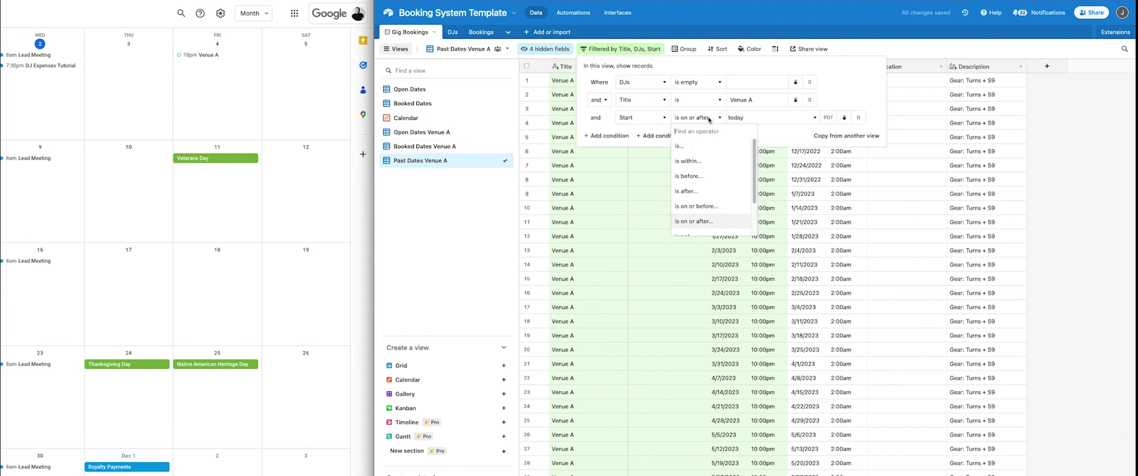
pyautogui.click(713, 207)
pyautogui.click(735, 224)
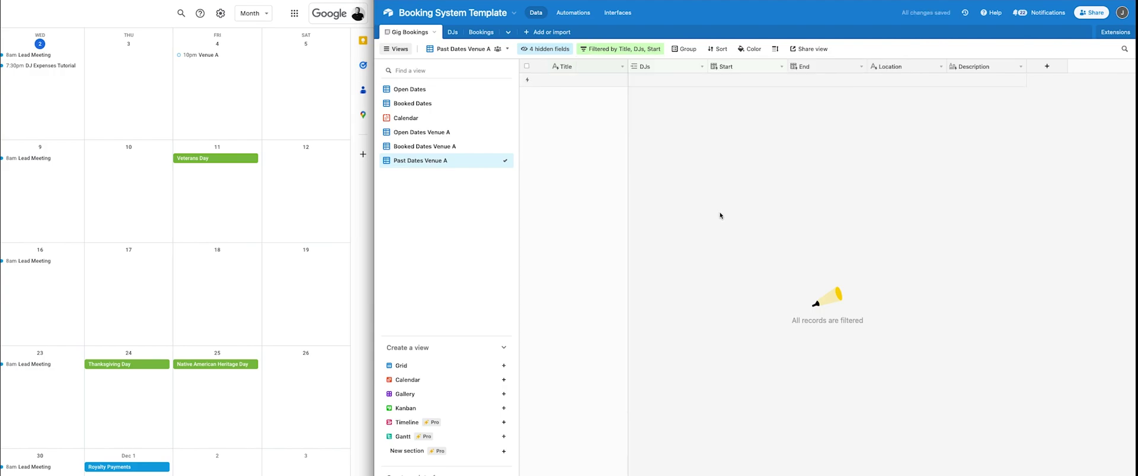